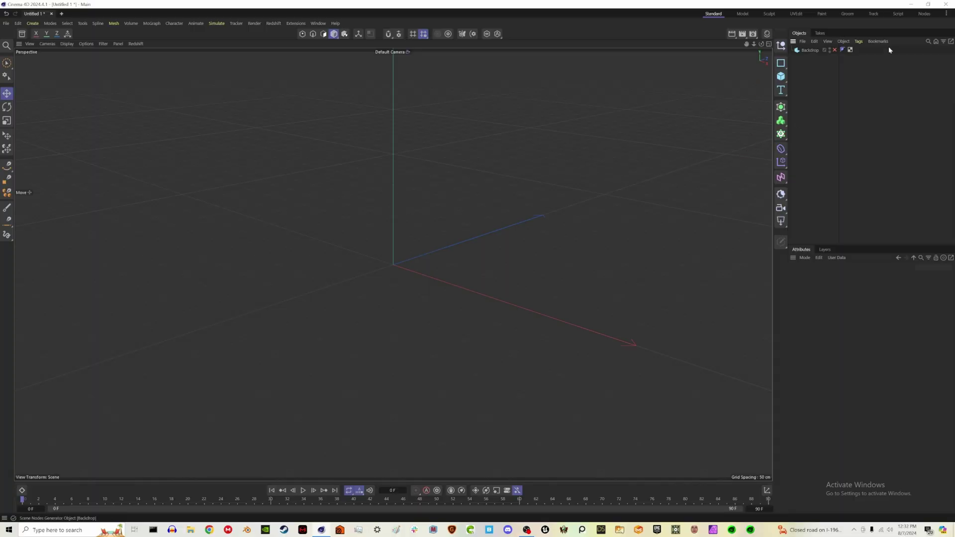
Add an Empty Spline object from the spline palette next to the Backdrop.
{"action": "left_click", "coordinate": [781, 77]}
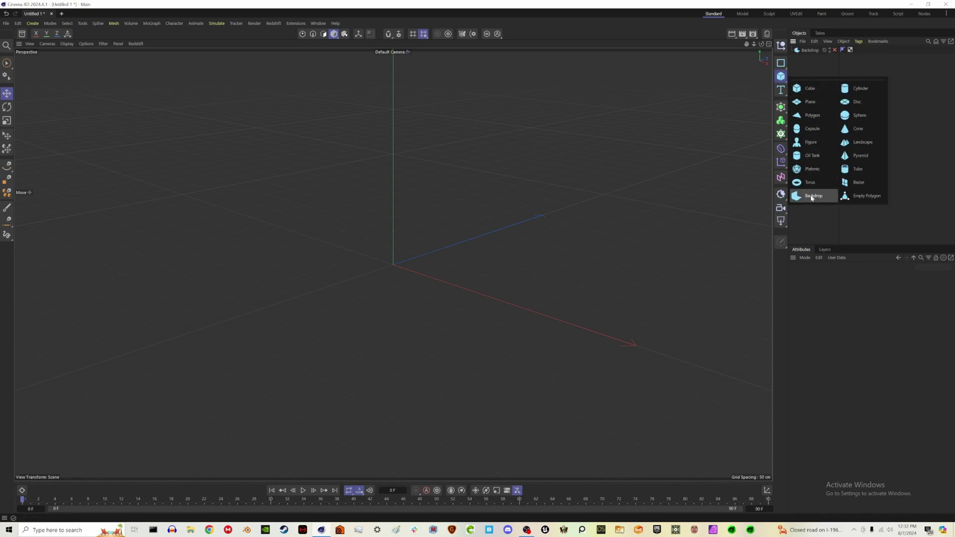
{"action": "left_click", "coordinate": [941, 146]}
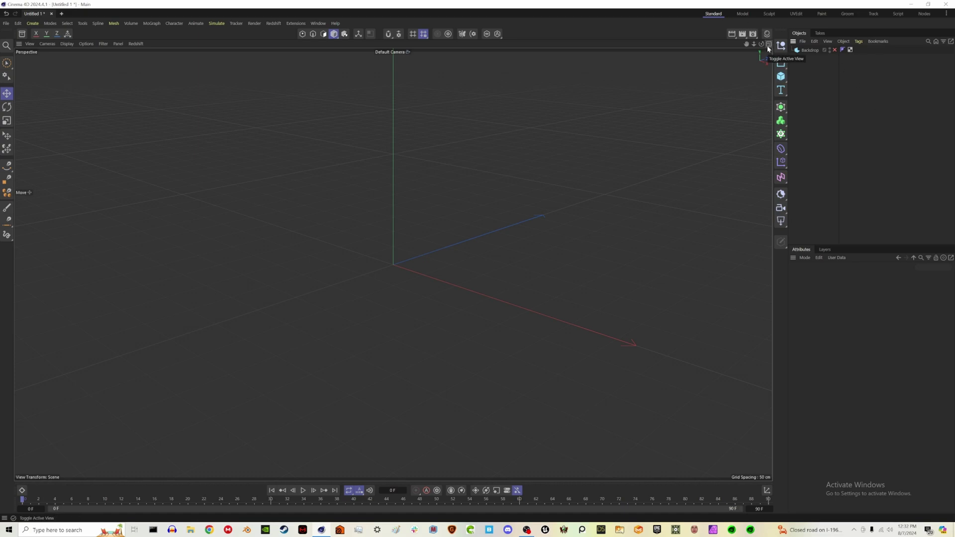
{"action": "left_click", "coordinate": [781, 67]}
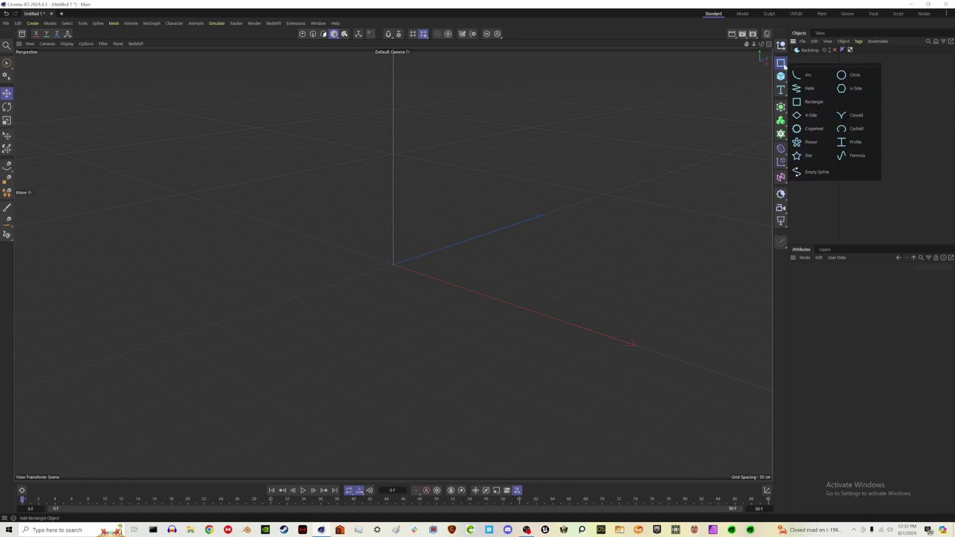
{"action": "left_click", "coordinate": [828, 171]}
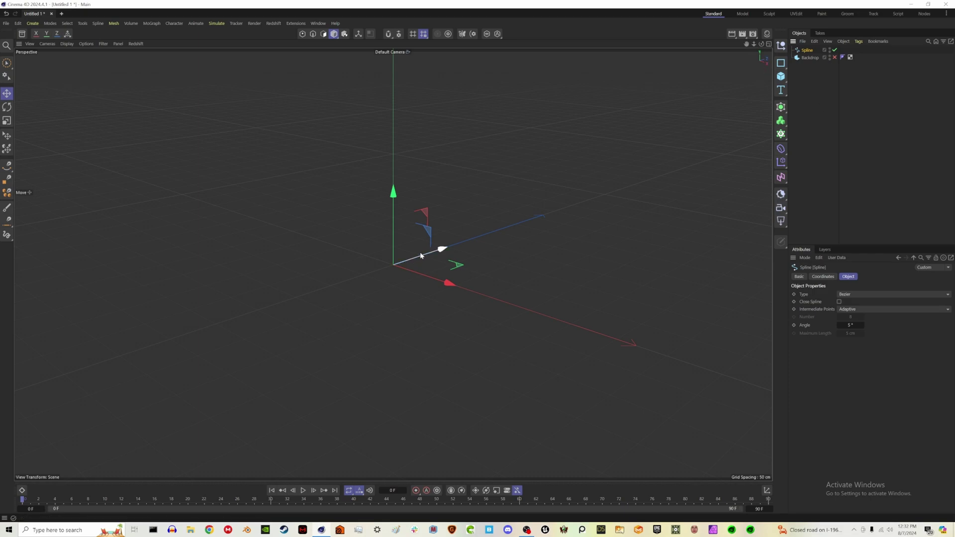
{"action": "left_click", "coordinate": [780, 106]}
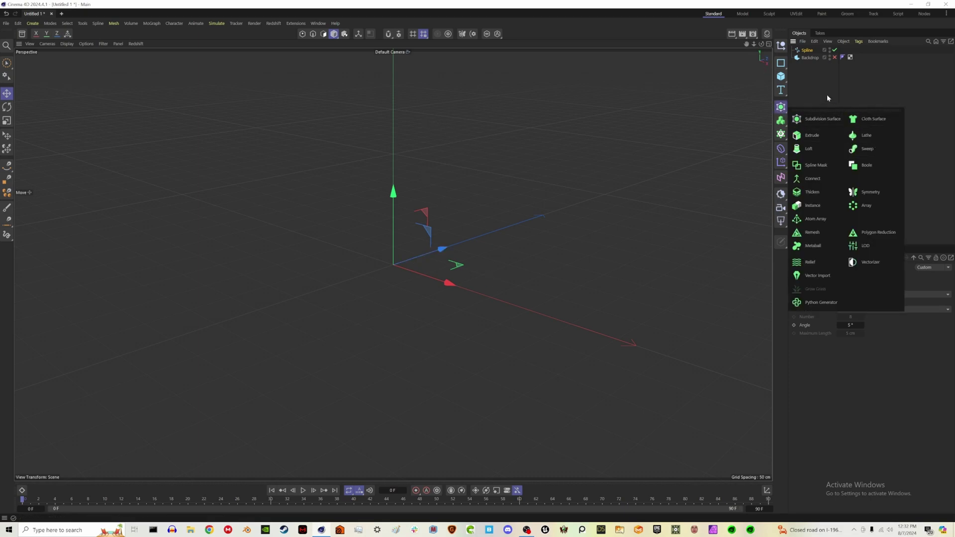
{"action": "left_click", "coordinate": [809, 91]}
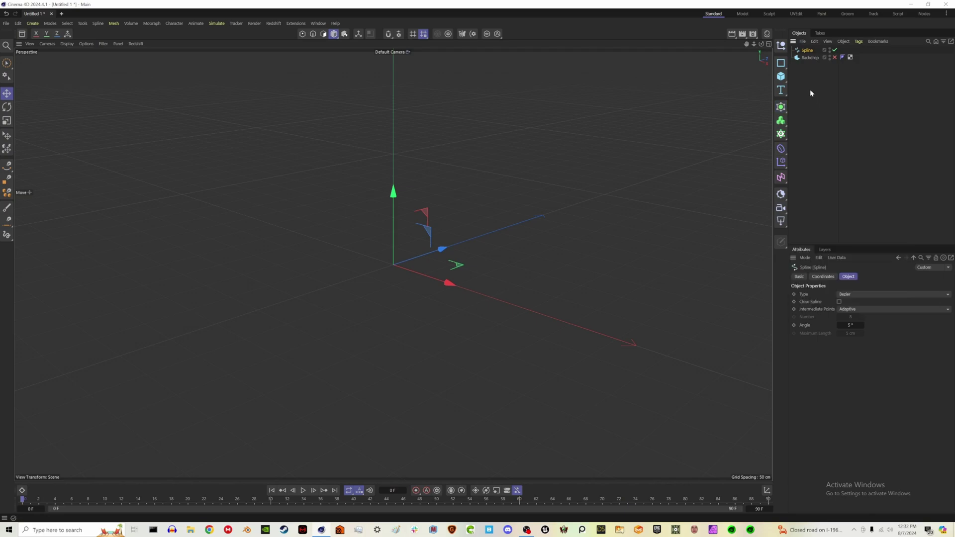
{"action": "left_click", "coordinate": [780, 63]}
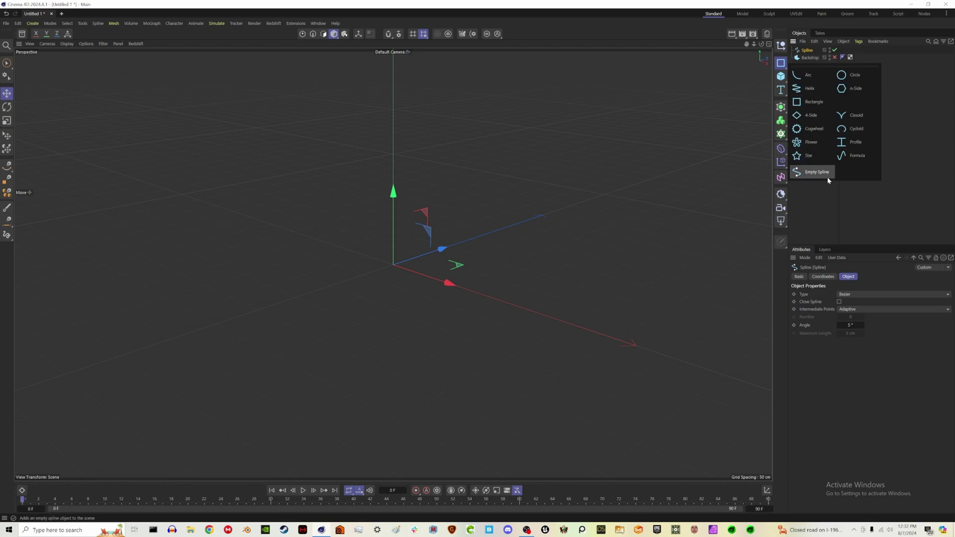
Maximize the Front view, activate the Bezier Spline Pen, and zoom in.
{"action": "left_click", "coordinate": [768, 46]}
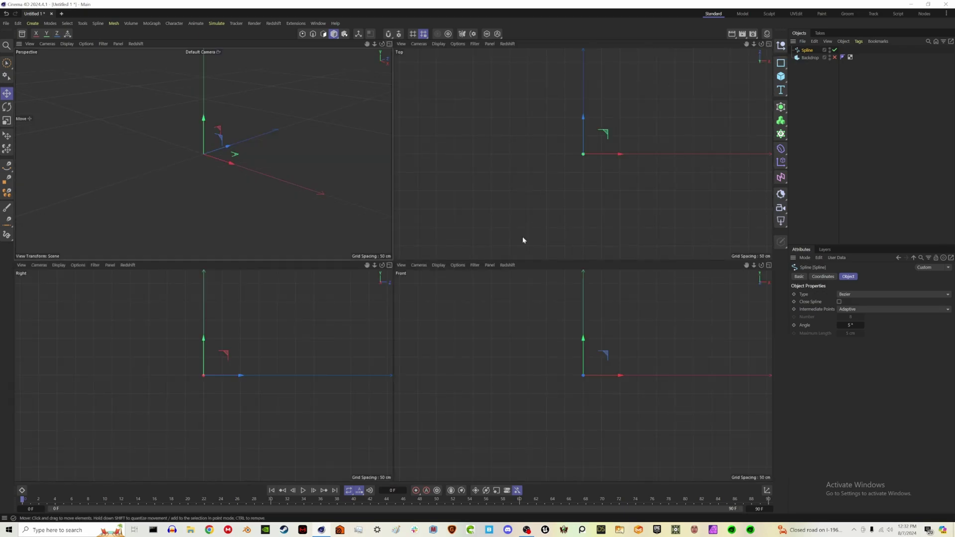
{"action": "left_click", "coordinate": [768, 265]}
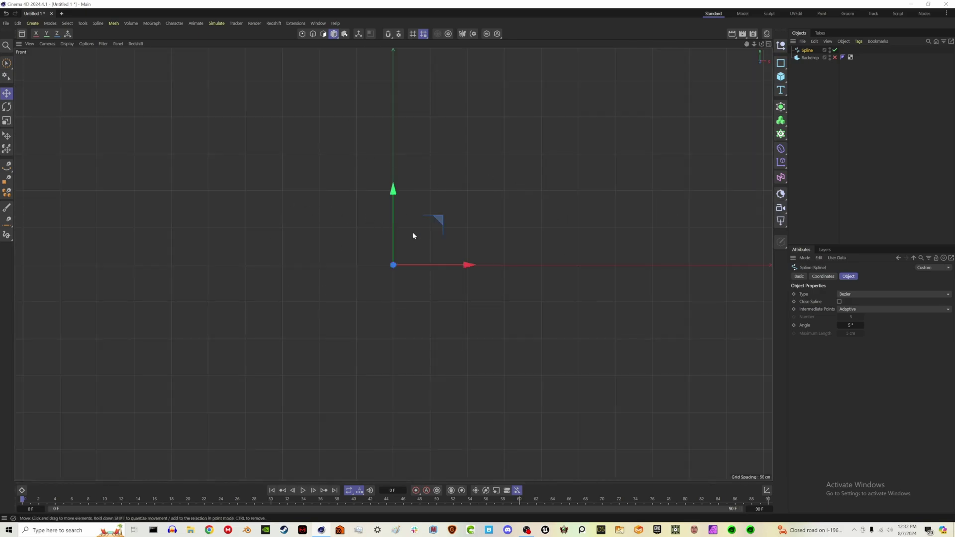
{"action": "left_click", "coordinate": [7, 166]}
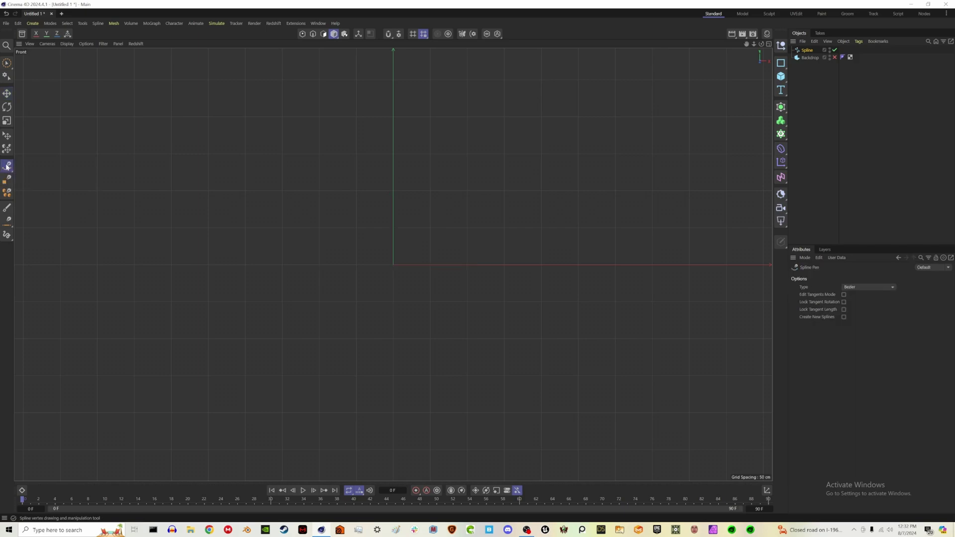
{"action": "scroll", "coordinate": [396, 254], "scroll_direction": "up", "scroll_amount": 4}
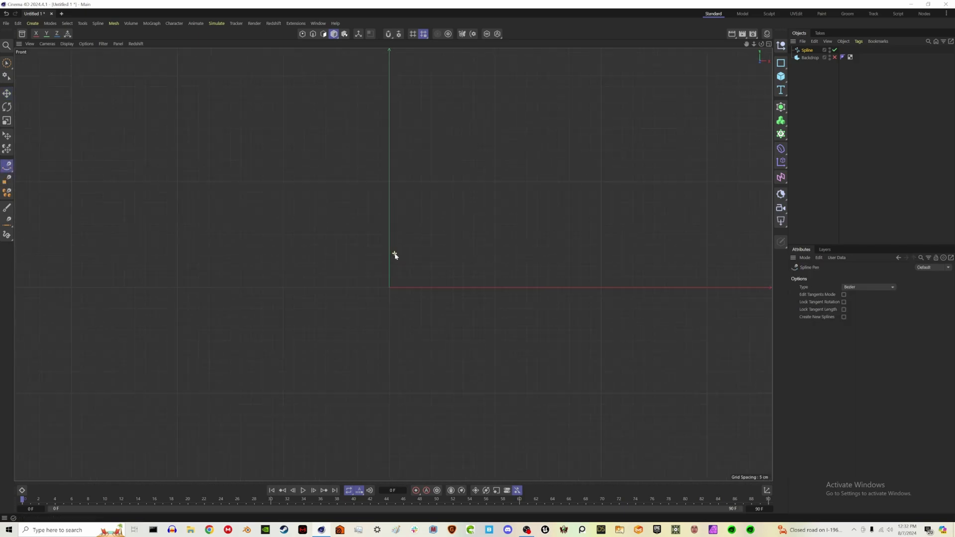
Trace four profile points from the origin rightward, past a small step, up to the top corner.
{"action": "left_click", "coordinate": [388, 293]}
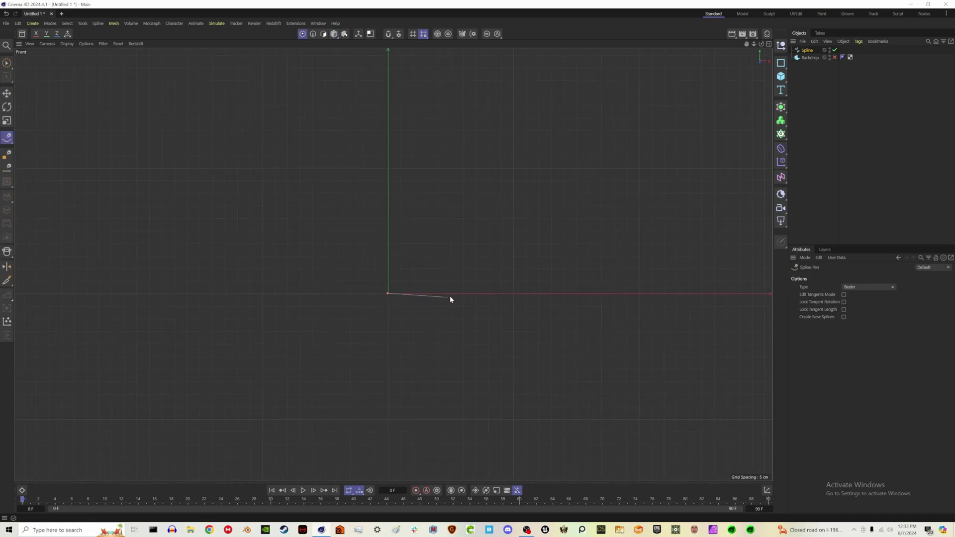
{"action": "left_click", "coordinate": [477, 293]}
{"action": "left_click", "coordinate": [527, 288]}
{"action": "left_click", "coordinate": [554, 184]}
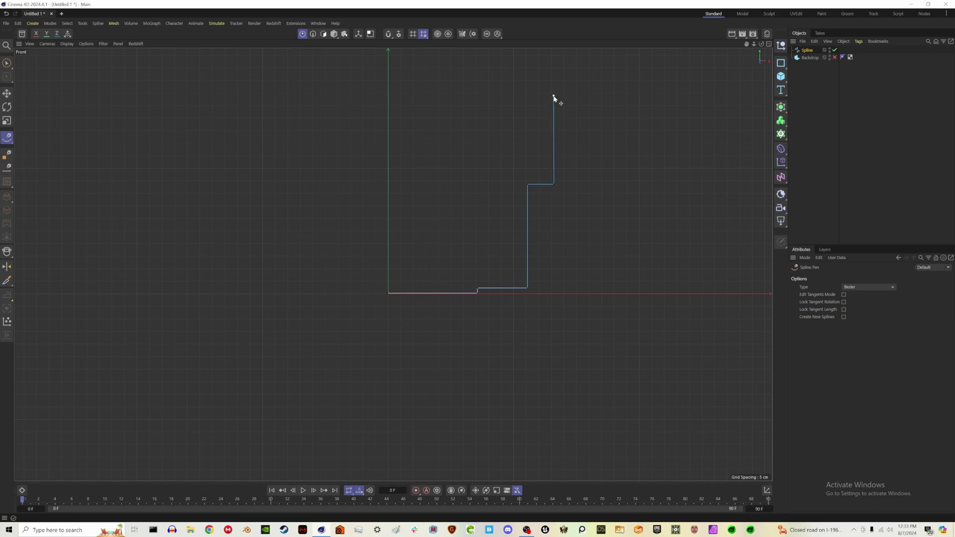
{"action": "left_click", "coordinate": [7, 63]}
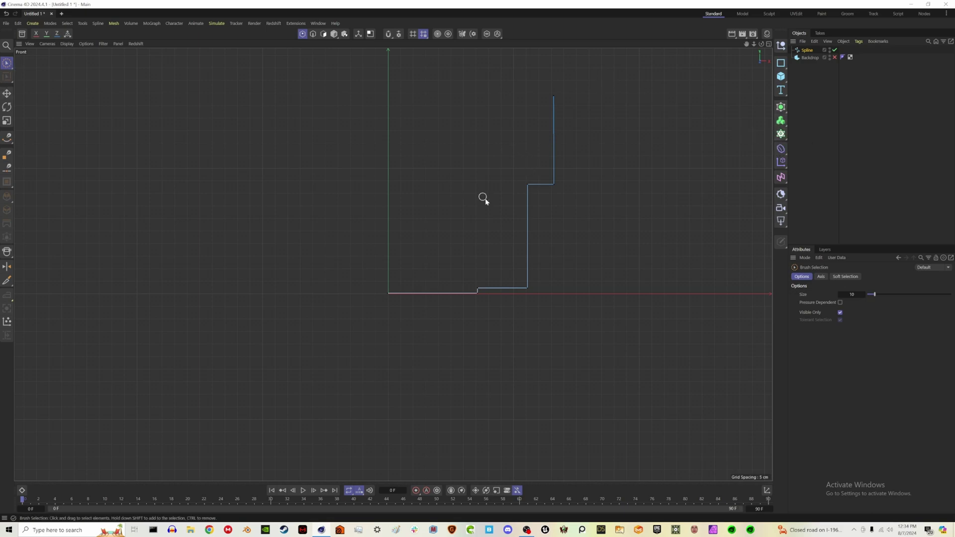
Select the profile points and apply Create Outline with a thin offset, then deselect.
{"action": "left_click", "coordinate": [553, 95]}
{"action": "mouse_move", "coordinate": [553, 122]}
{"action": "left_mouse_down"}
{"action": "mouse_move", "coordinate": [555, 188]}
{"action": "mouse_move", "coordinate": [528, 185]}
{"action": "mouse_move", "coordinate": [528, 290]}
{"action": "mouse_move", "coordinate": [478, 290]}
{"action": "left_mouse_up"}
{"action": "right_click", "coordinate": [529, 216]}
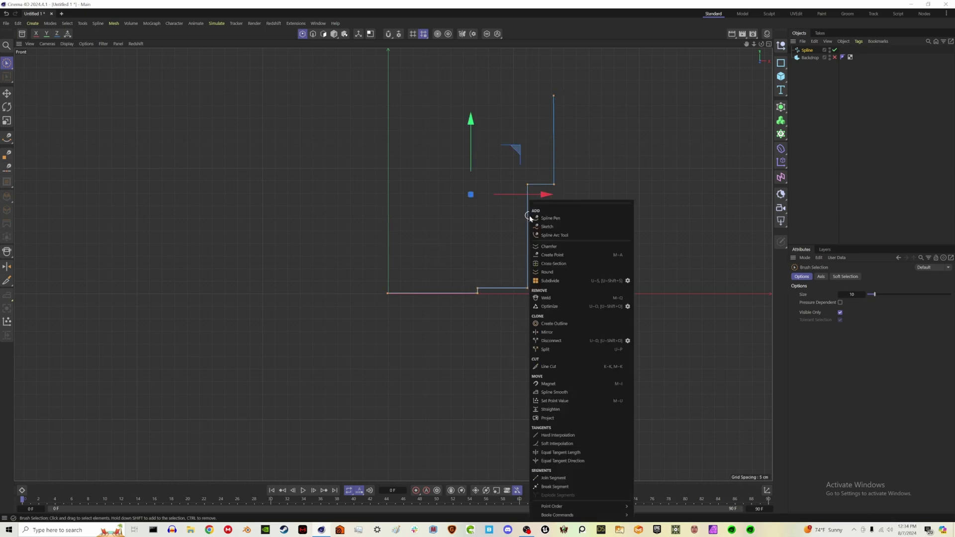
{"action": "left_click", "coordinate": [570, 325]}
{"action": "mouse_move", "coordinate": [592, 265]}
{"action": "left_mouse_down"}
{"action": "mouse_move", "coordinate": [612, 265]}
{"action": "mouse_move", "coordinate": [589, 265]}
{"action": "left_mouse_up"}
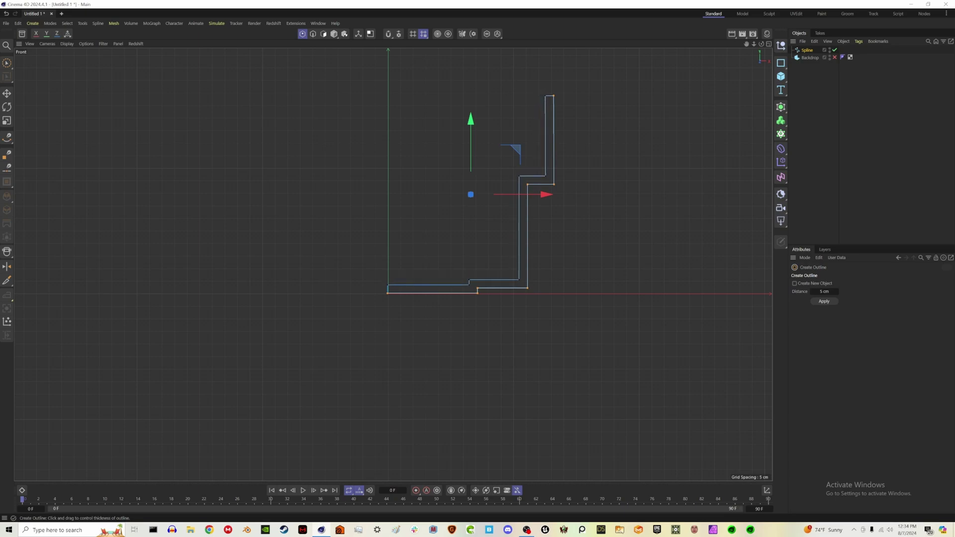
{"action": "left_click", "coordinate": [7, 64]}
{"action": "left_click", "coordinate": [194, 122]}
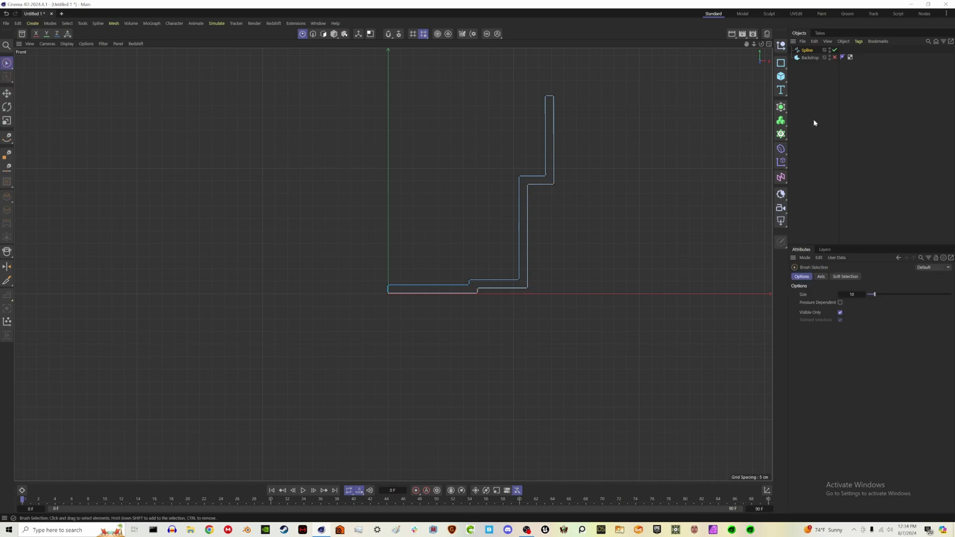
Add a Lathe generator in Perspective view and place the profile Spline under it.
{"action": "left_click", "coordinate": [769, 44]}
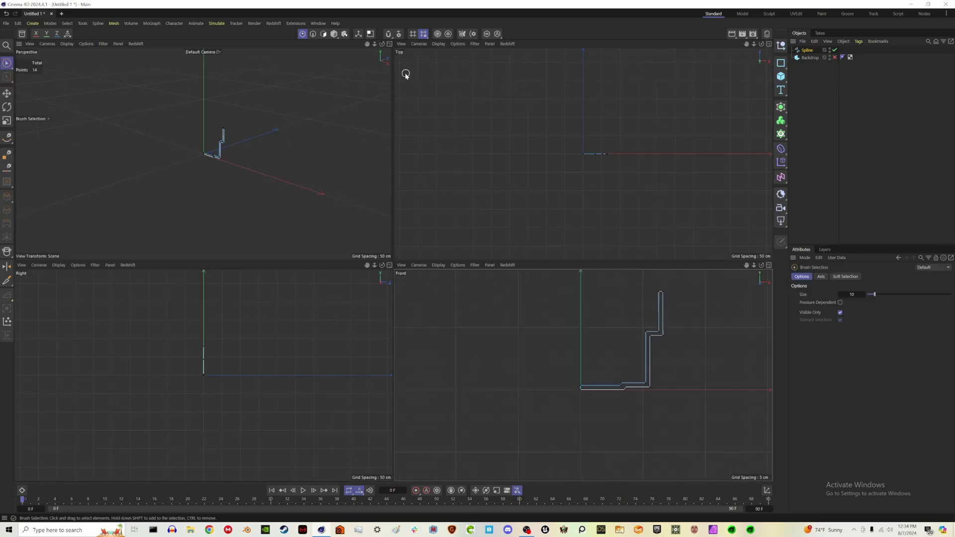
{"action": "left_click", "coordinate": [389, 44]}
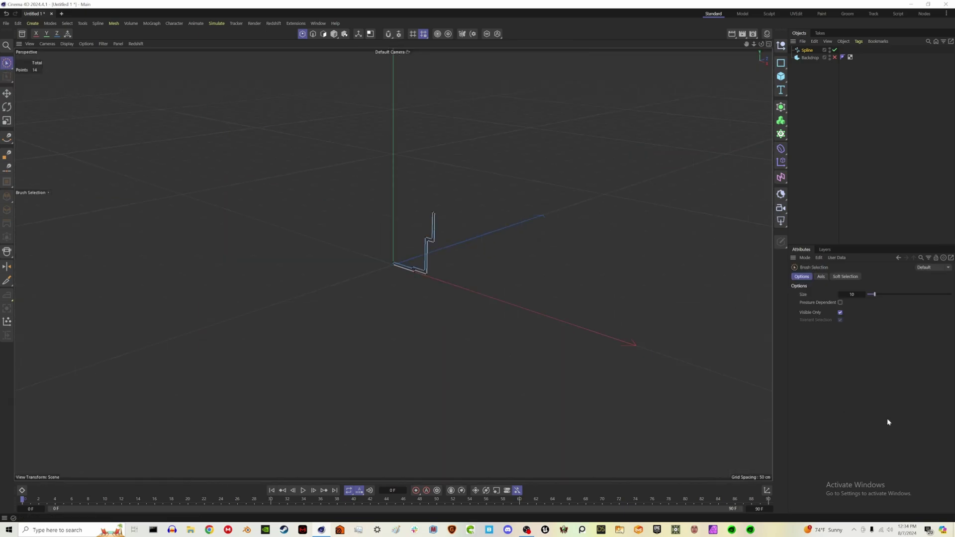
{"action": "left_click", "coordinate": [780, 106]}
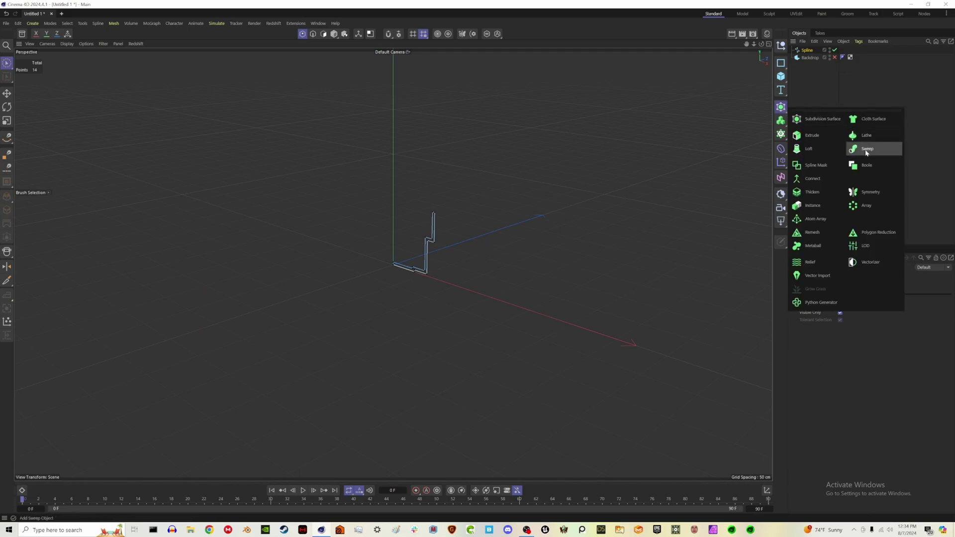
{"action": "left_click", "coordinate": [865, 135]}
{"action": "left_click_drag", "start_coordinate": [805, 57], "coordinate": [808, 51]}
{"action": "left_click", "coordinate": [293, 285]}
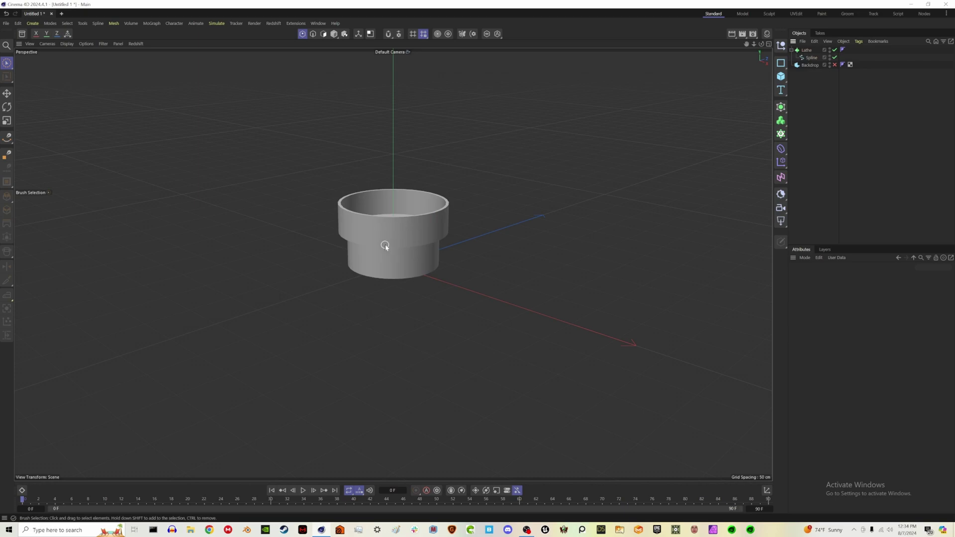
{"action": "left_click_drag", "start_coordinate": [385, 244], "coordinate": [405, 258], "text": "alt"}
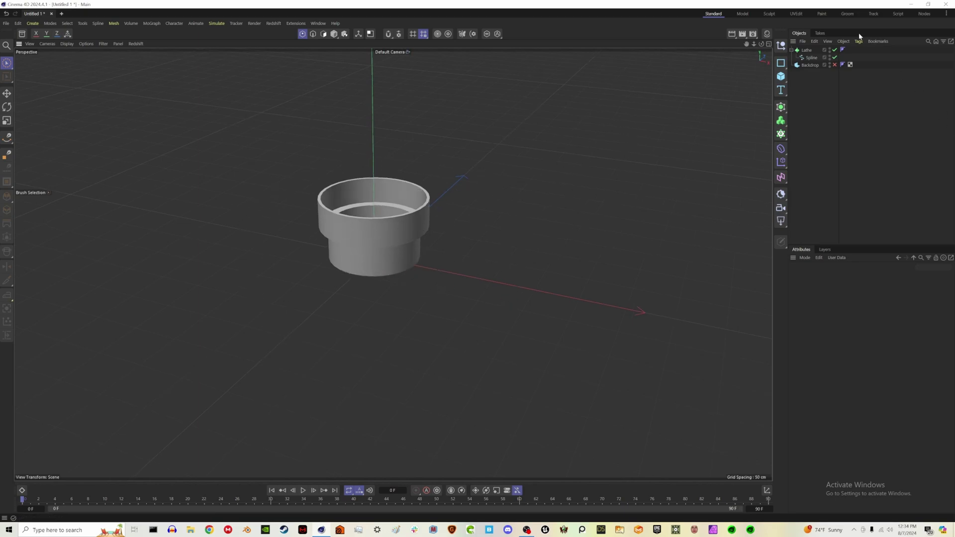
Disable the Lathe and select the profile Spline in a maximized Front view with freehand selection.
{"action": "left_click", "coordinate": [834, 49]}
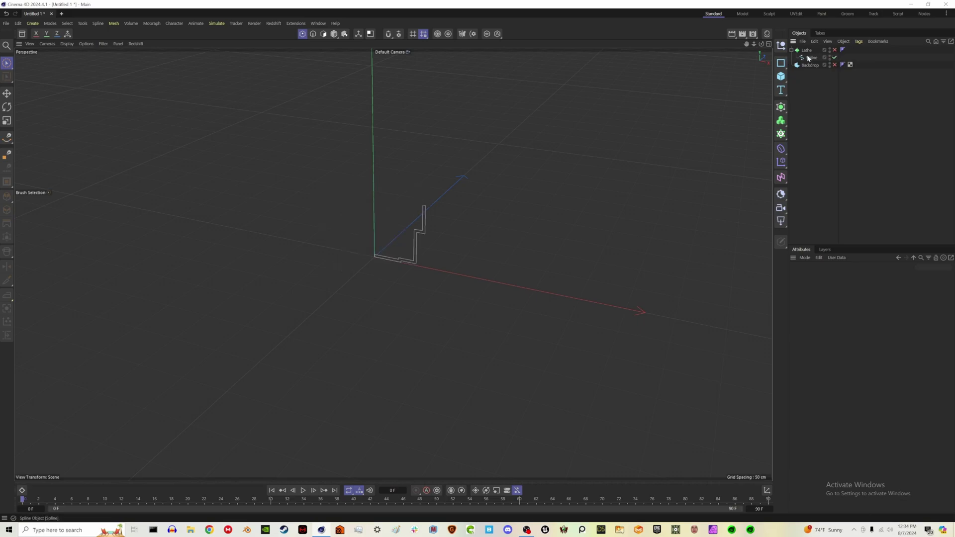
{"action": "left_click", "coordinate": [810, 57]}
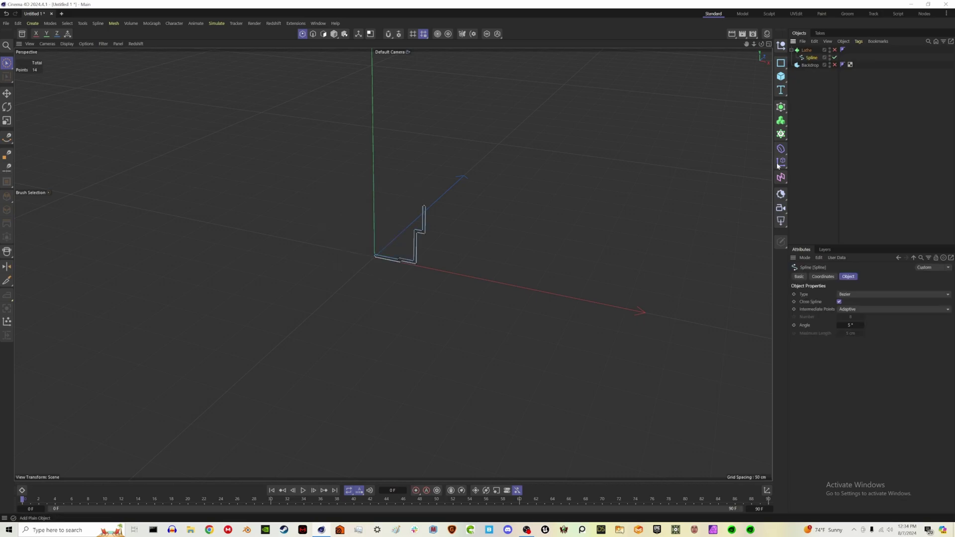
{"action": "left_click", "coordinate": [768, 44]}
{"action": "left_click", "coordinate": [767, 265]}
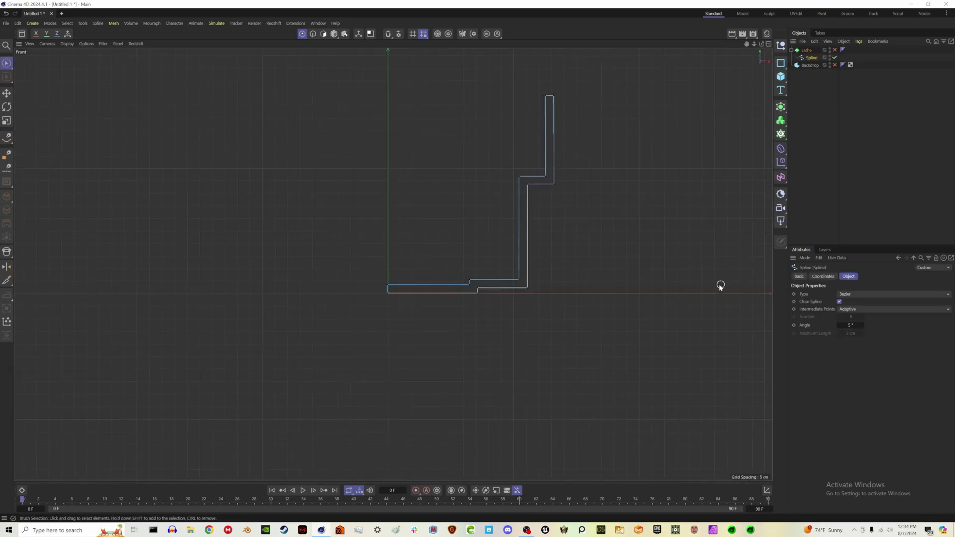
{"action": "left_click", "coordinate": [7, 63]}
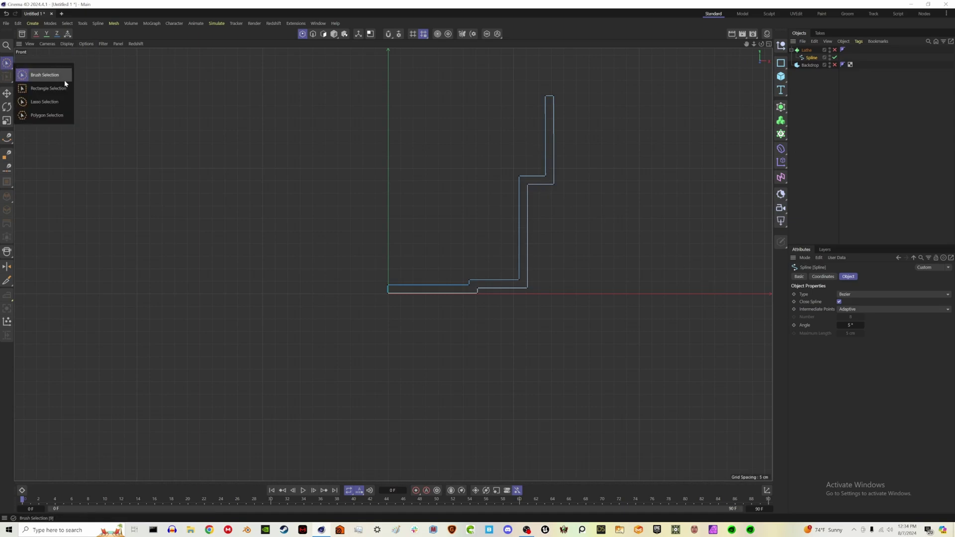
{"action": "left_click", "coordinate": [61, 101]}
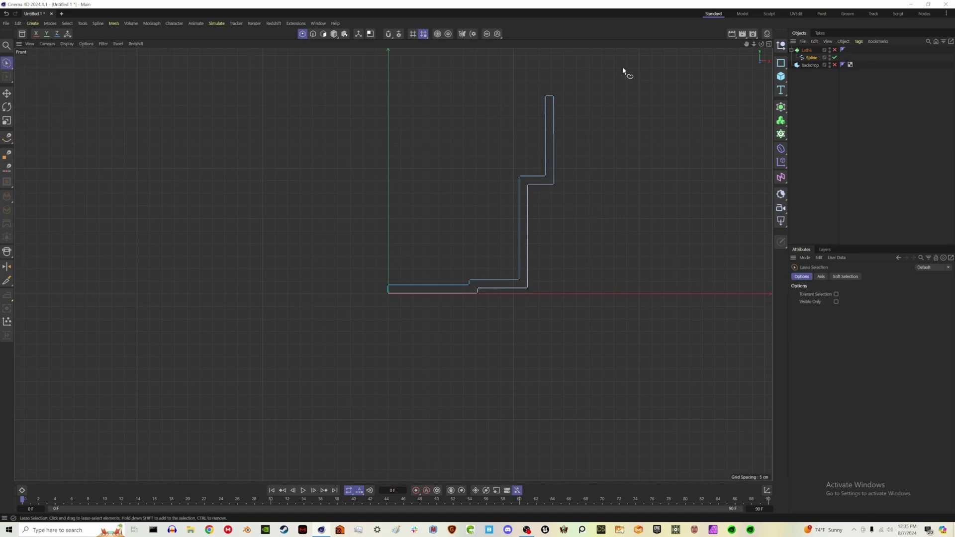
Select the spline's upper points and shift them left about 6.14 cm, then 2.87 cm.
{"action": "mouse_move", "coordinate": [622, 68]}
{"action": "left_mouse_down"}
{"action": "mouse_move", "coordinate": [539, 107]}
{"action": "mouse_move", "coordinate": [547, 114]}
{"action": "left_mouse_up"}
{"action": "mouse_move", "coordinate": [601, 93]}
{"action": "left_mouse_down"}
{"action": "mouse_move", "coordinate": [512, 66]}
{"action": "mouse_move", "coordinate": [460, 192]}
{"action": "mouse_move", "coordinate": [456, 255]}
{"action": "mouse_move", "coordinate": [605, 303]}
{"action": "mouse_move", "coordinate": [621, 224]}
{"action": "left_mouse_up"}
{"action": "left_click_drag", "start_coordinate": [572, 197], "coordinate": [533, 198]}
{"action": "mouse_move", "coordinate": [576, 69]}
{"action": "left_mouse_down"}
{"action": "mouse_move", "coordinate": [514, 123]}
{"action": "mouse_move", "coordinate": [446, 314]}
{"action": "mouse_move", "coordinate": [539, 297]}
{"action": "mouse_move", "coordinate": [533, 319]}
{"action": "left_mouse_up"}
{"action": "mouse_move", "coordinate": [471, 311]}
{"action": "left_mouse_down"}
{"action": "mouse_move", "coordinate": [604, 128]}
{"action": "mouse_move", "coordinate": [544, 44]}
{"action": "mouse_move", "coordinate": [463, 132]}
{"action": "mouse_move", "coordinate": [441, 237]}
{"action": "left_mouse_up"}
{"action": "left_click_drag", "start_coordinate": [562, 196], "coordinate": [555, 195]}
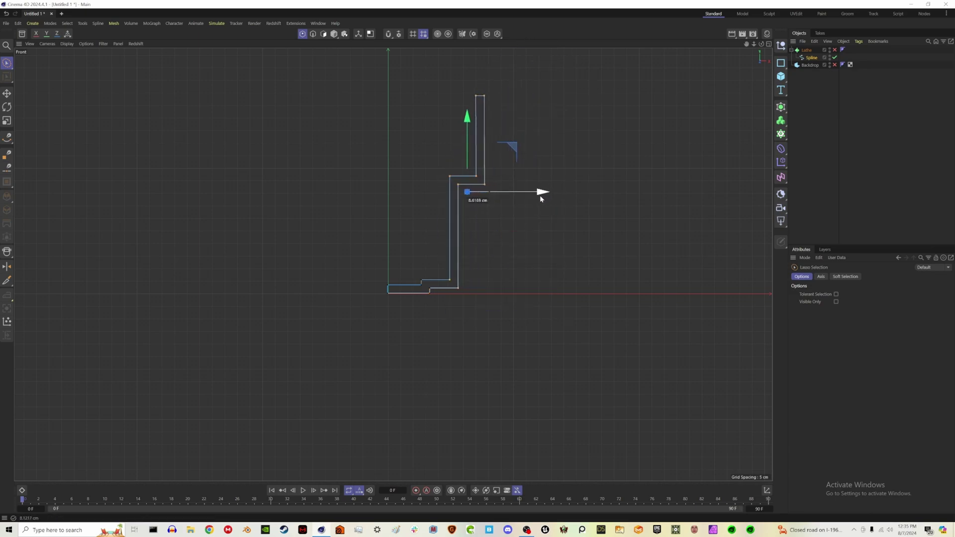
{"action": "left_click_drag", "start_coordinate": [540, 198], "coordinate": [539, 195]}
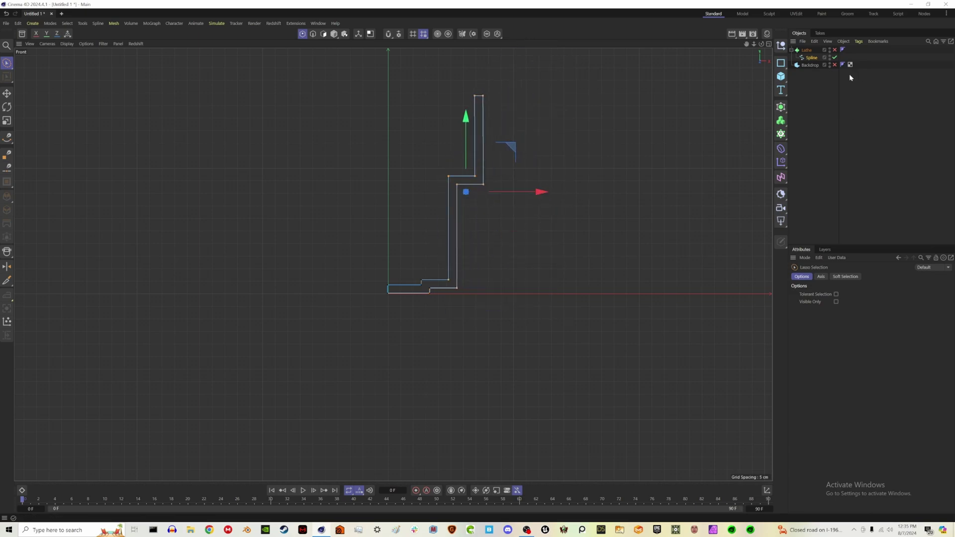
Re-enable the Lathe and orbit the full-size Perspective view to a side-on angle.
{"action": "left_click", "coordinate": [768, 44]}
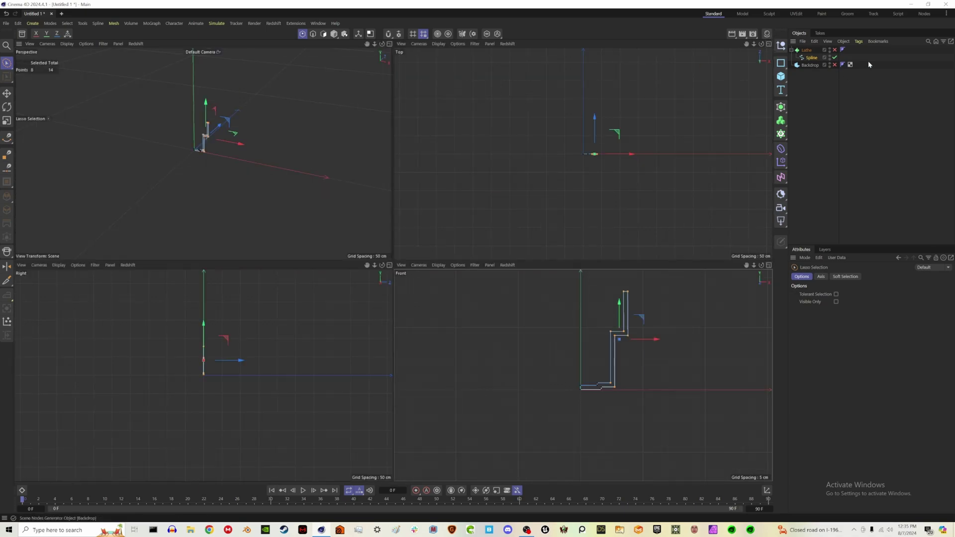
{"action": "left_click", "coordinate": [835, 50]}
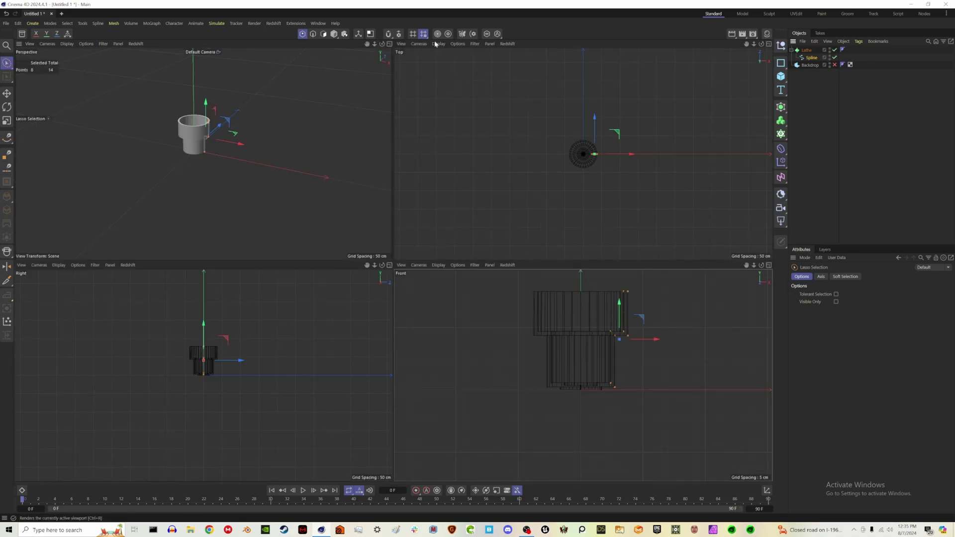
{"action": "left_click", "coordinate": [389, 43]}
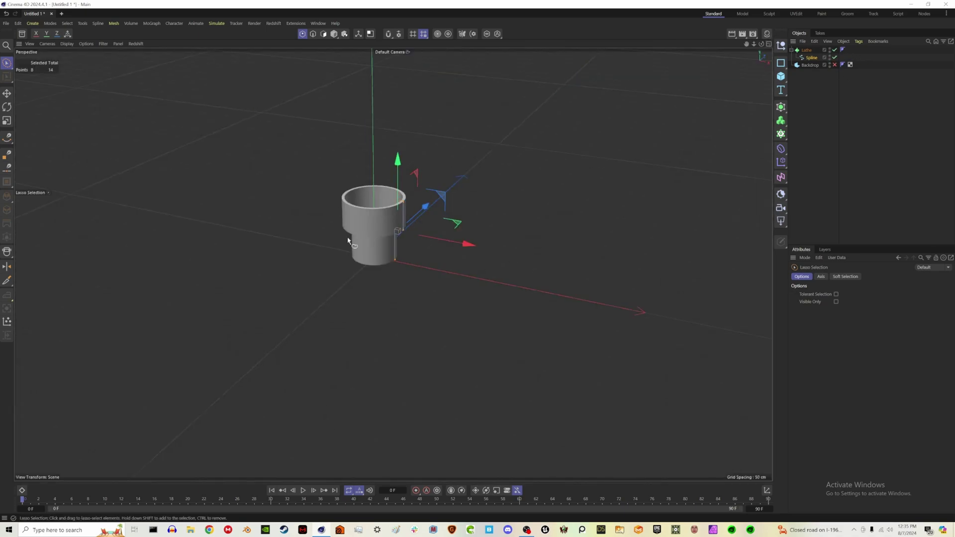
{"action": "left_click_drag", "start_coordinate": [348, 241], "coordinate": [479, 267], "text": "alt"}
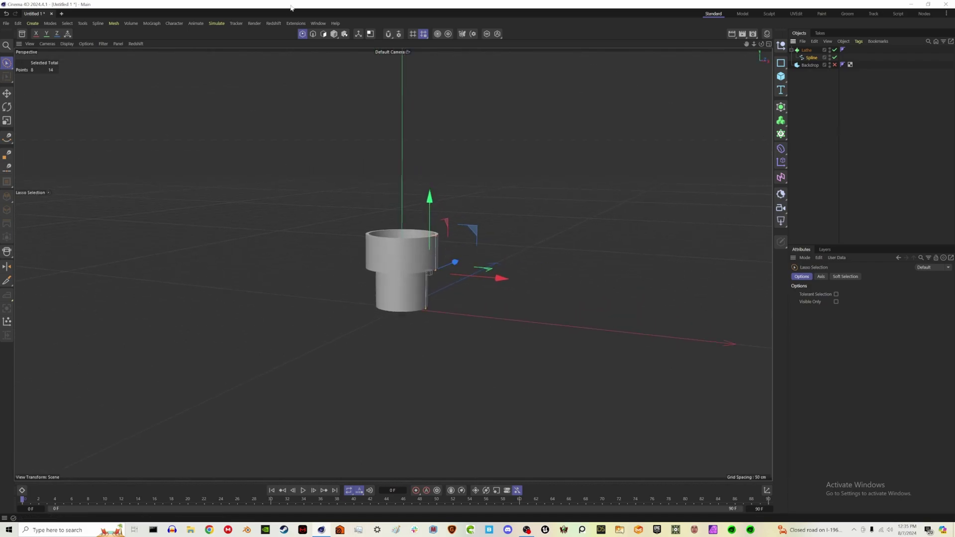
Create a Null named ARCHIVE and move it below the Backdrop.
{"action": "left_click", "coordinate": [333, 34]}
{"action": "left_click", "coordinate": [6, 93]}
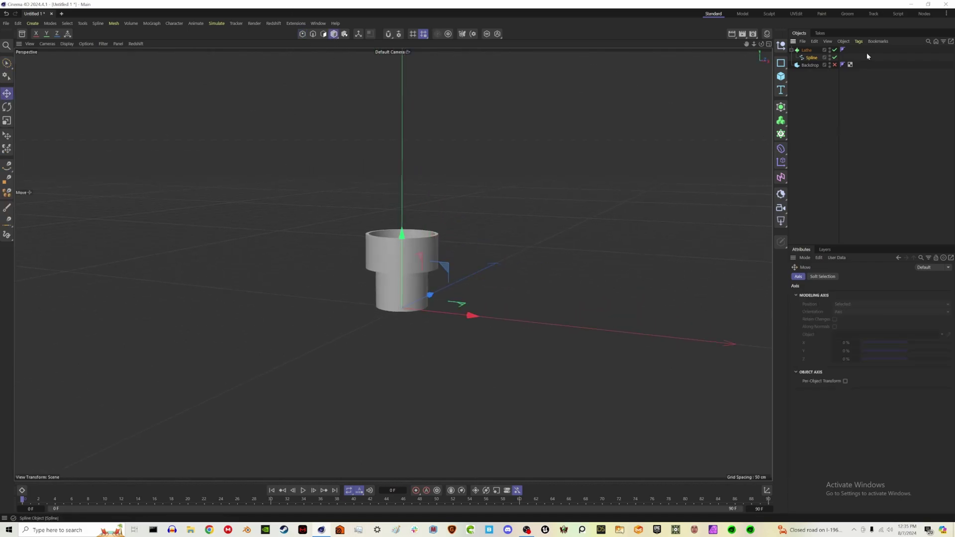
{"action": "left_click", "coordinate": [780, 45]}
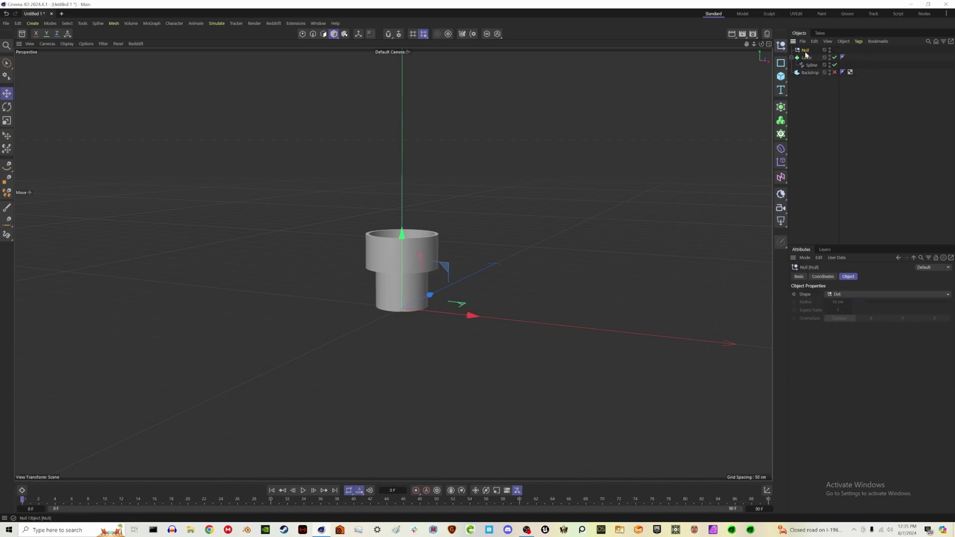
{"action": "right_click", "coordinate": [806, 54]}
{"action": "double_click", "coordinate": [806, 49]}
{"action": "type", "text": "ARCHIVE"}
{"action": "key", "text": "Return"}
{"action": "left_click_drag", "start_coordinate": [809, 51], "coordinate": [823, 72]}
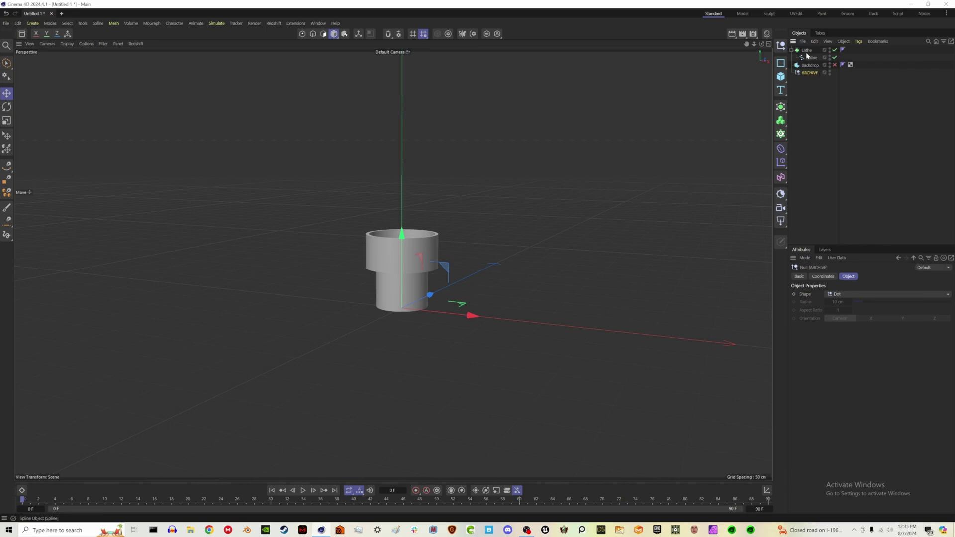
Copy the Lathe into ARCHIVE and hide ARCHIVE in the editor and renders.
{"action": "left_click", "coordinate": [792, 50]}
{"action": "left_click", "coordinate": [810, 51]}
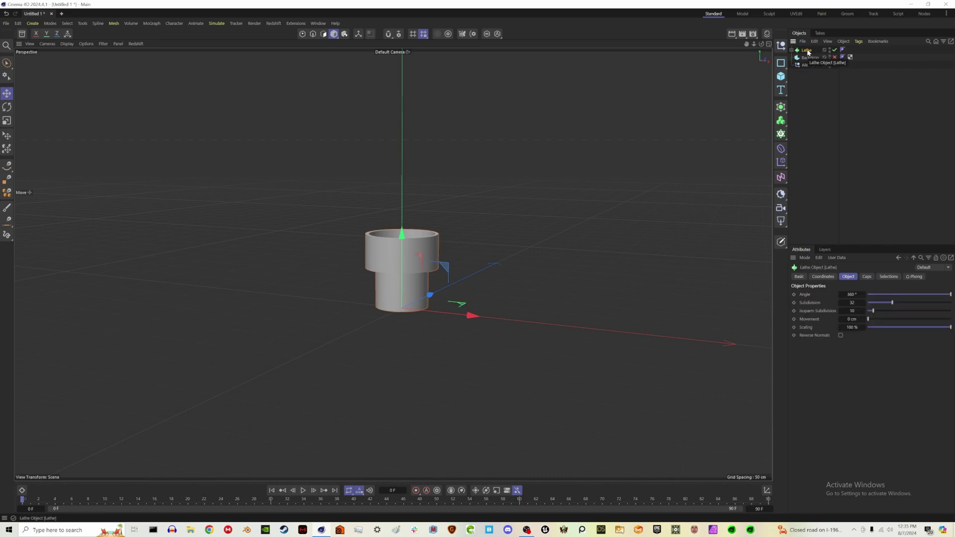
{"action": "left_click_drag", "start_coordinate": [807, 51], "coordinate": [807, 66], "text": "ctrl"}
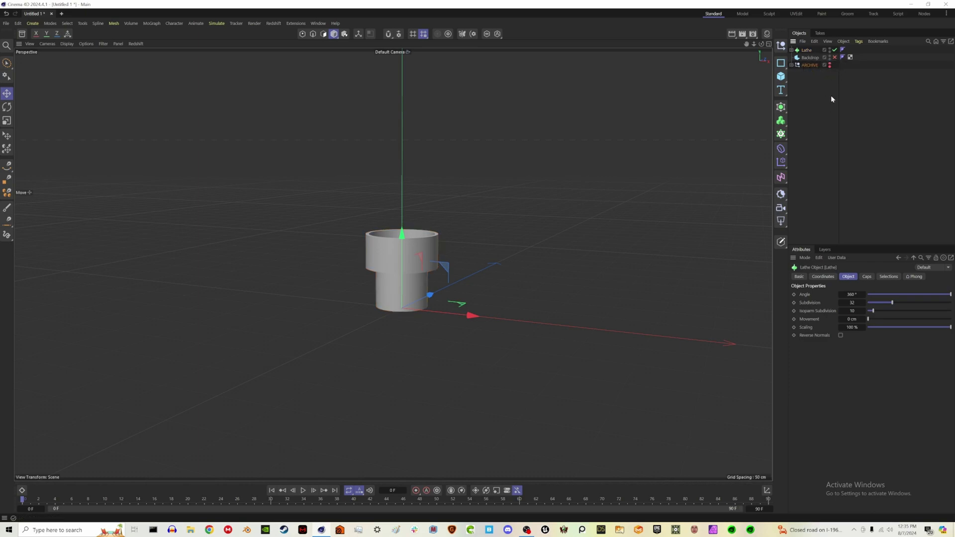
{"action": "left_click", "coordinate": [829, 65]}
{"action": "left_click", "coordinate": [829, 67]}
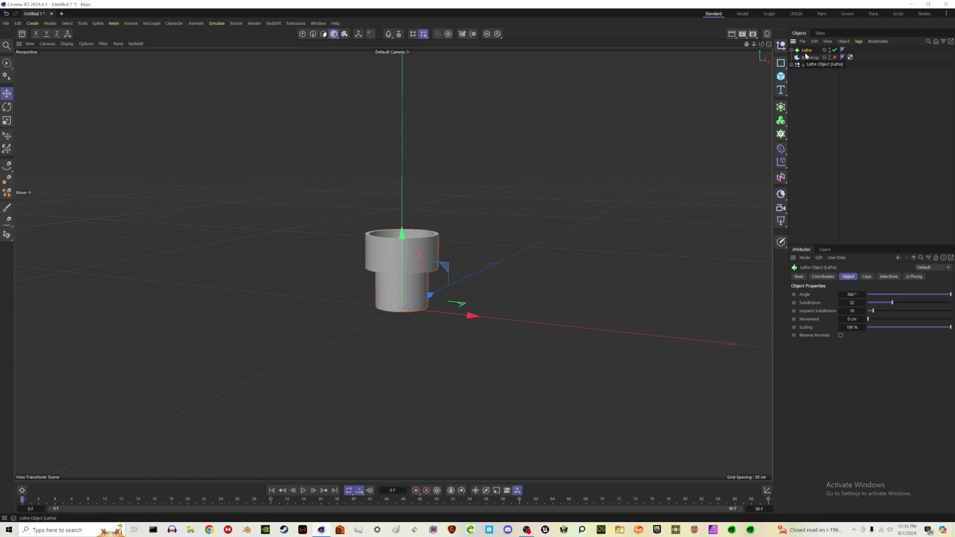
Wrap the Lathe in a Remesh generator with 0% adaptiveness and 500% mesh density.
{"action": "right_click", "coordinate": [763, 273]}
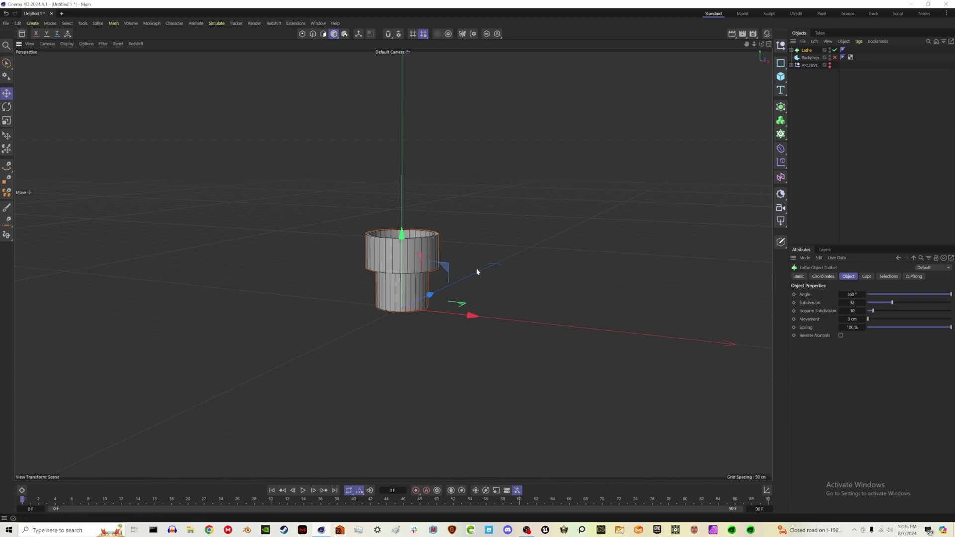
{"action": "left_click_drag", "start_coordinate": [387, 263], "coordinate": [522, 275], "text": "alt"}
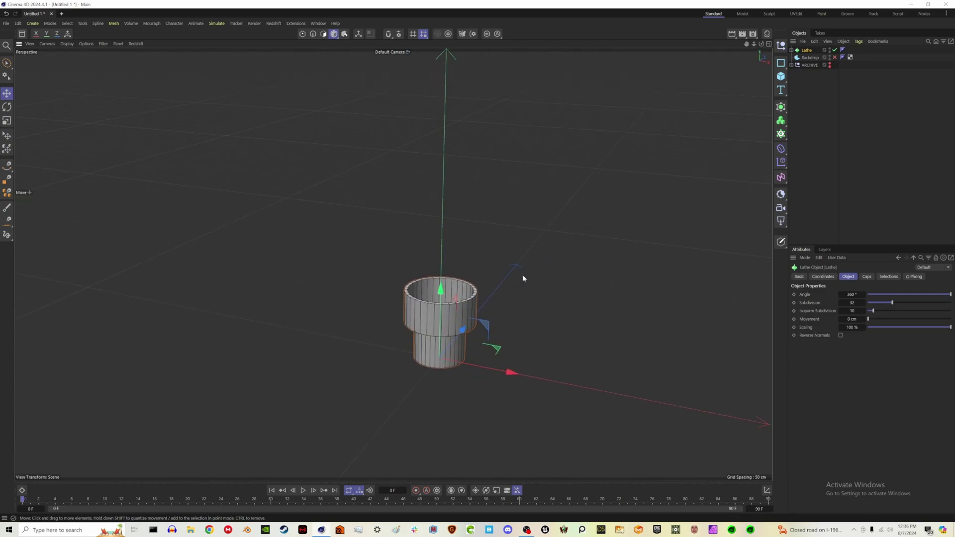
{"action": "left_click", "coordinate": [780, 107]}
{"action": "left_click", "coordinate": [815, 234]}
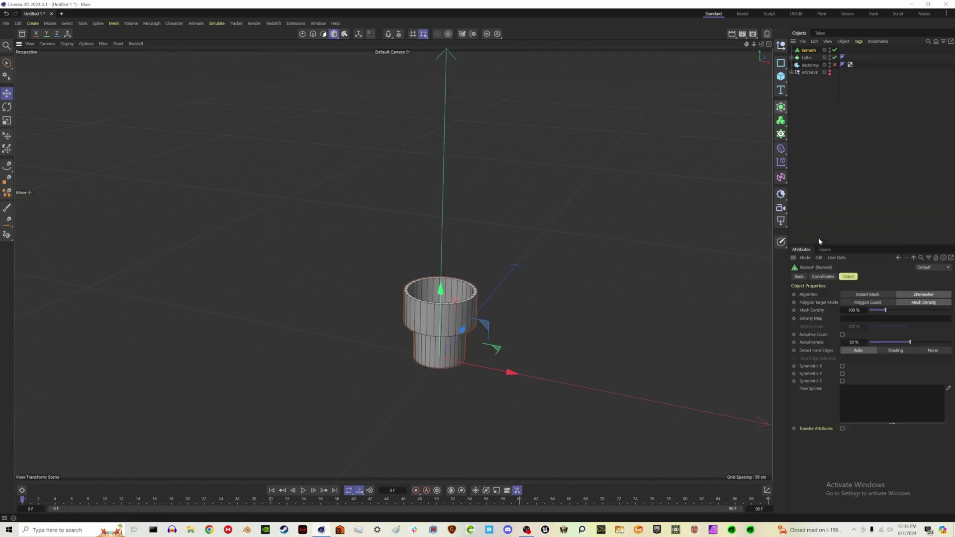
{"action": "left_click_drag", "start_coordinate": [808, 60], "coordinate": [812, 52]}
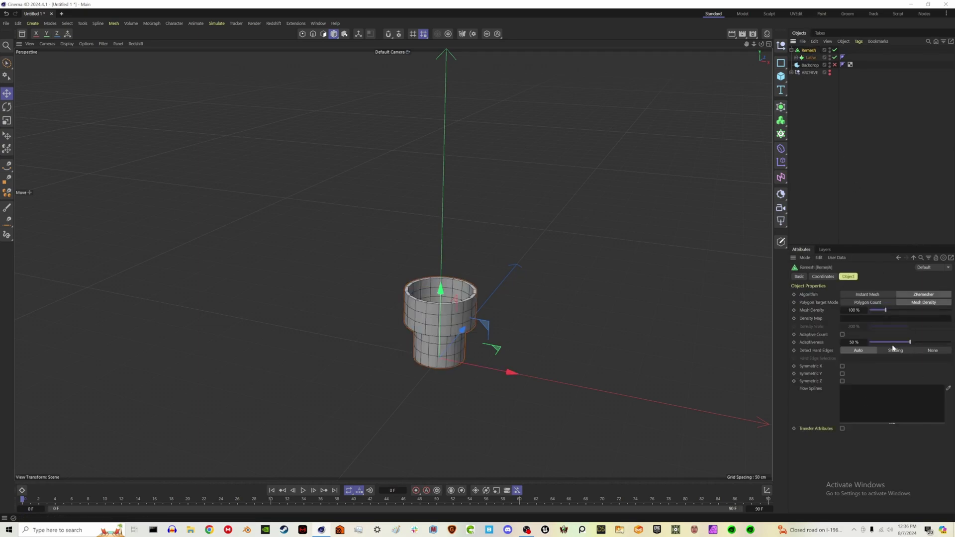
{"action": "left_click_drag", "start_coordinate": [892, 343], "coordinate": [854, 341]}
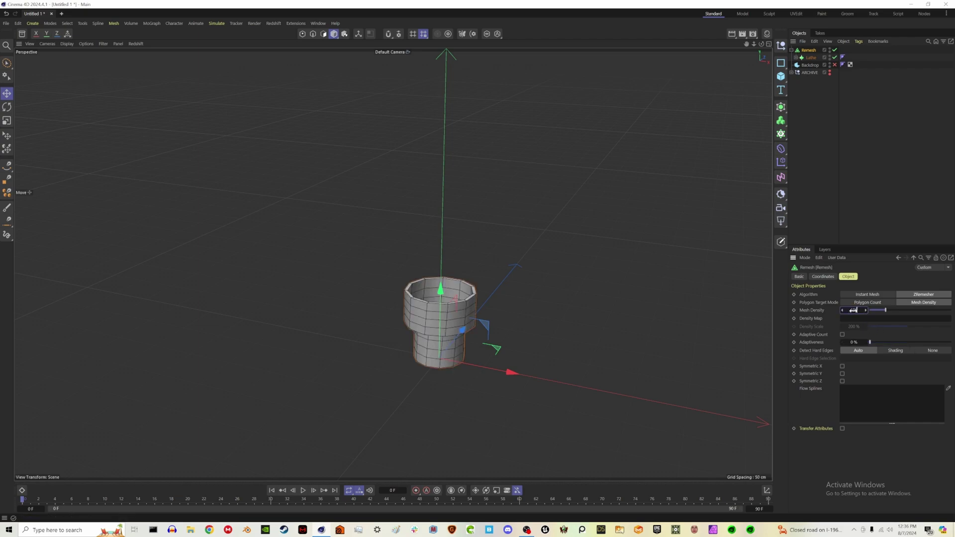
{"action": "key", "text": "Return"}
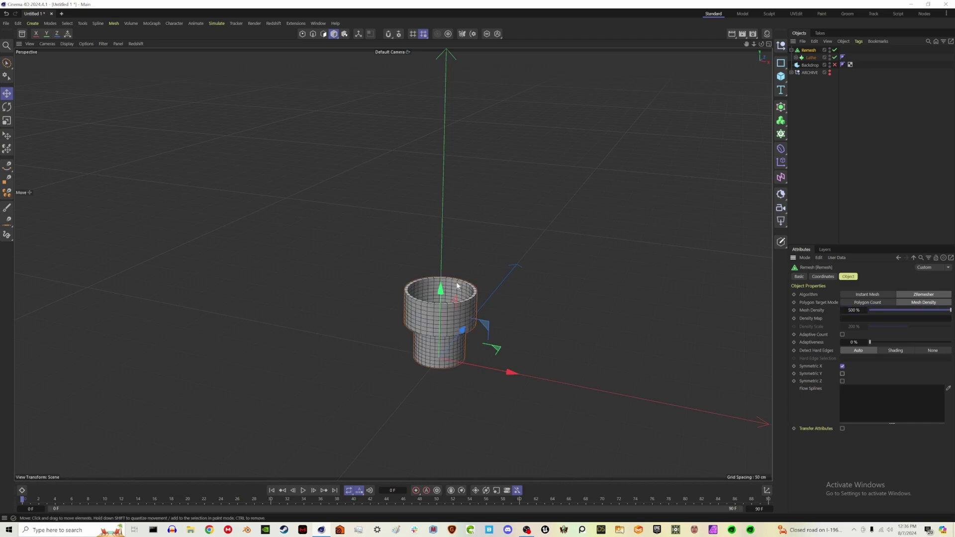
{"action": "left_click_drag", "start_coordinate": [457, 285], "coordinate": [558, 179], "text": "alt"}
{"action": "scroll", "coordinate": [437, 323], "scroll_direction": "up", "scroll_amount": 5}
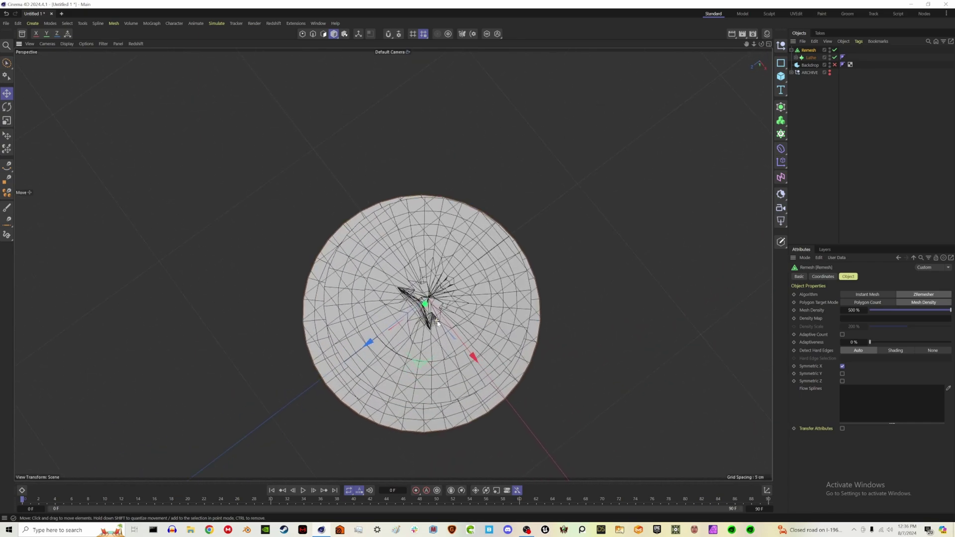
Disable Remesh and Lathe, select the profile Spline, and orbit until the profile lies flat.
{"action": "left_click_drag", "start_coordinate": [438, 322], "coordinate": [466, 305], "text": "alt"}
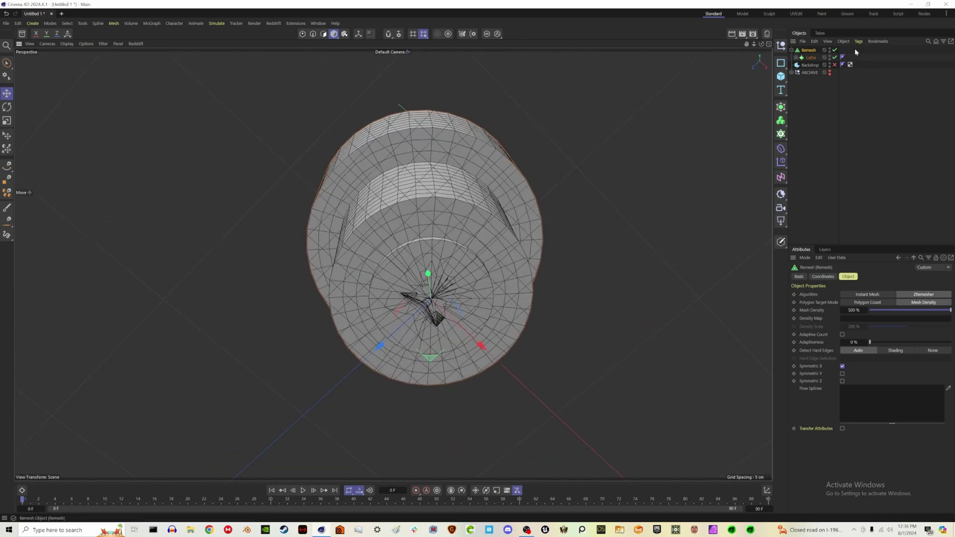
{"action": "left_click", "coordinate": [796, 57]}
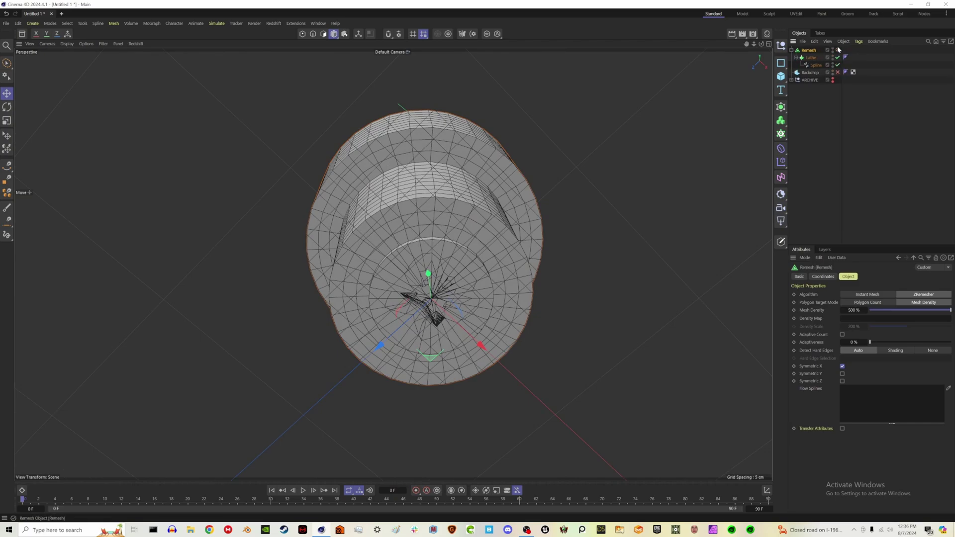
{"action": "left_click", "coordinate": [837, 49]}
{"action": "left_click", "coordinate": [837, 57]}
{"action": "left_click", "coordinate": [816, 64]}
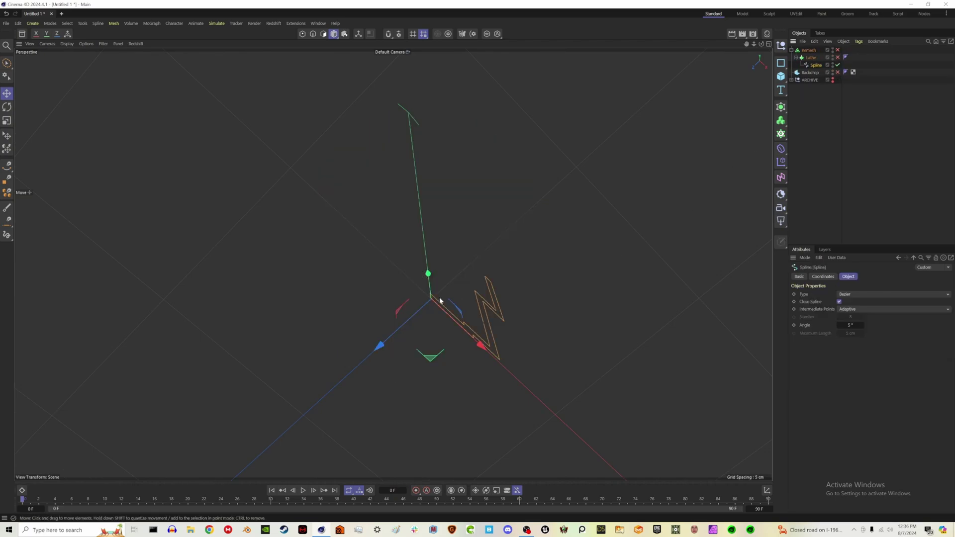
{"action": "left_click_drag", "start_coordinate": [440, 300], "coordinate": [353, 392], "text": "alt"}
{"action": "left_click_drag", "start_coordinate": [446, 219], "coordinate": [470, 302], "text": "alt"}
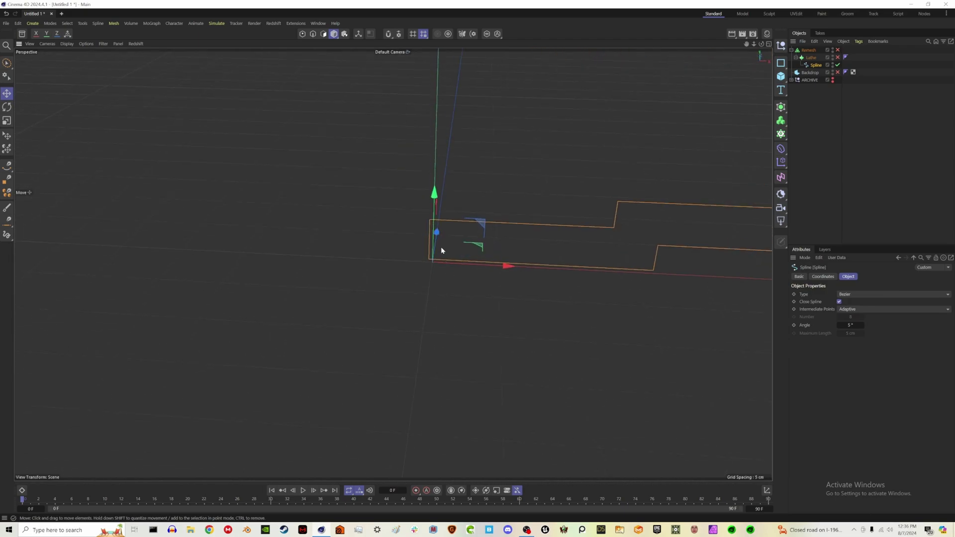
{"action": "mouse_move", "coordinate": [441, 250]}
{"action": "left_mouse_down", "text": "alt"}
{"action": "mouse_move", "coordinate": [433, 243]}
{"action": "mouse_move", "coordinate": [390, 264]}
{"action": "mouse_move", "coordinate": [440, 251]}
{"action": "left_mouse_up", "text": "alt"}
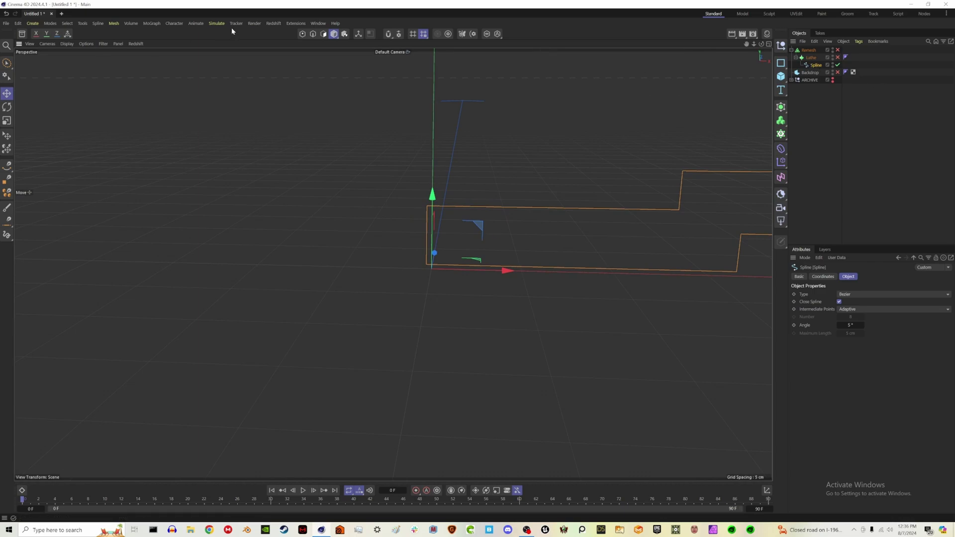
Select the top-left and bottom corner points and slide them slightly right along X.
{"action": "left_click", "coordinate": [302, 33]}
{"action": "left_click", "coordinate": [6, 64]}
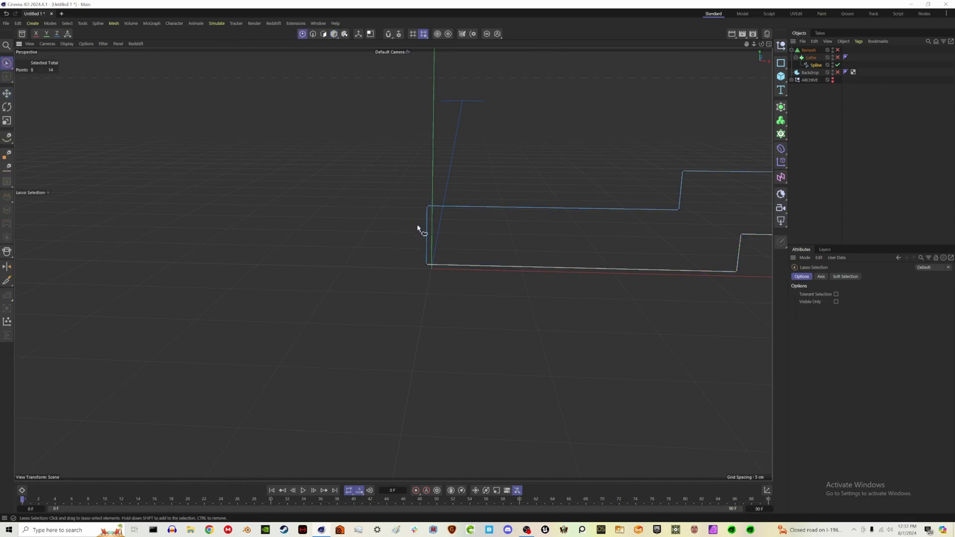
{"action": "key", "text": "e"}
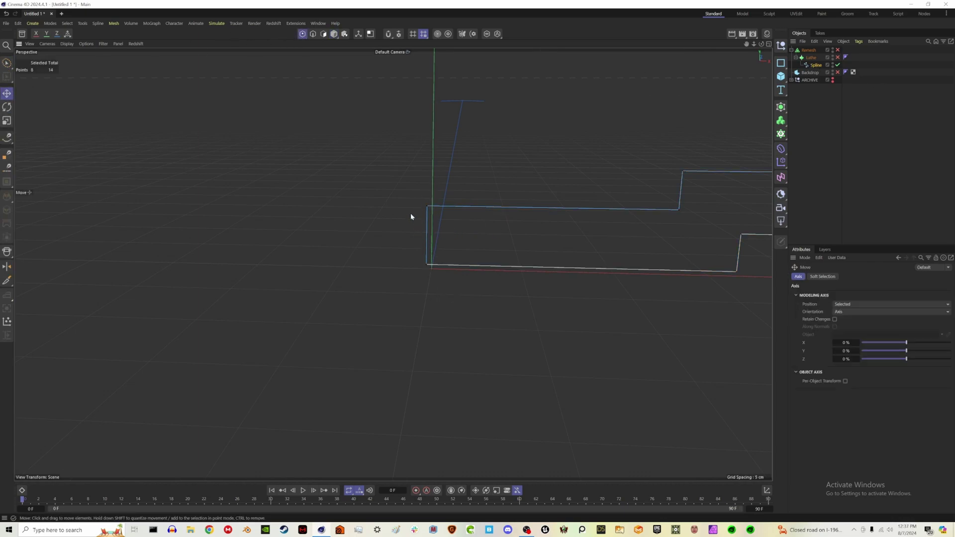
{"action": "left_click", "coordinate": [426, 206]}
{"action": "left_click", "coordinate": [427, 265], "text": "shift"}
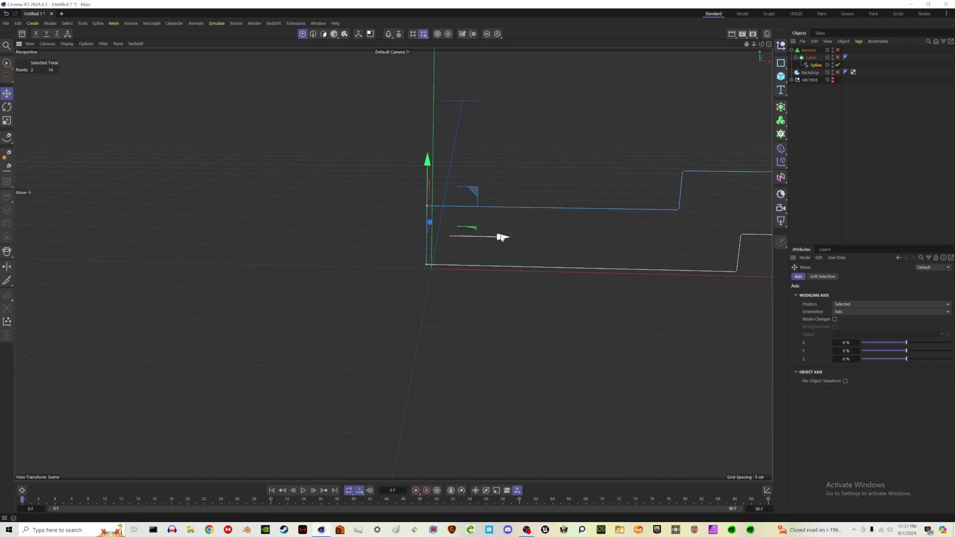
{"action": "left_click_drag", "start_coordinate": [501, 238], "coordinate": [506, 237]}
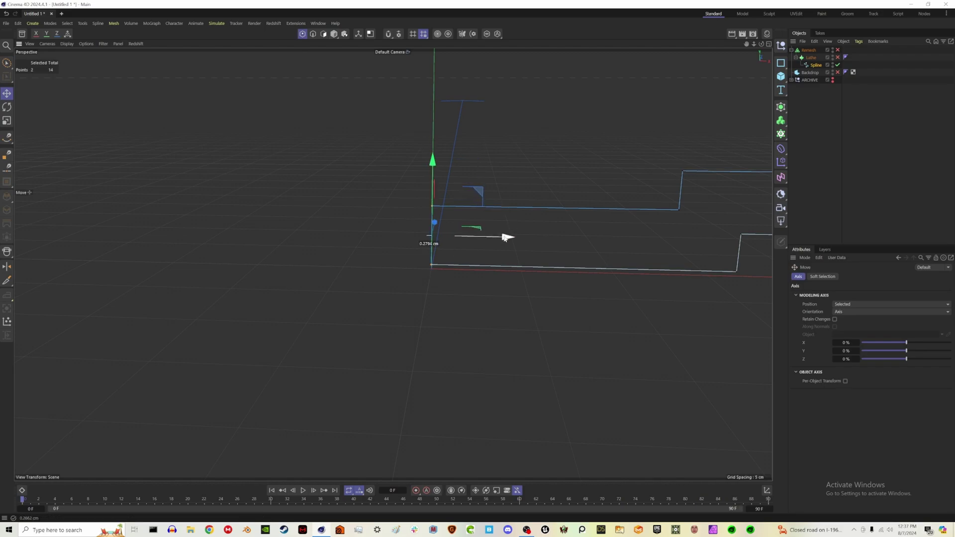
Re-enable the Lathe and look down on the remeshed cup.
{"action": "left_click", "coordinate": [836, 58]}
{"action": "scroll", "coordinate": [437, 262], "scroll_direction": "up", "scroll_amount": 10}
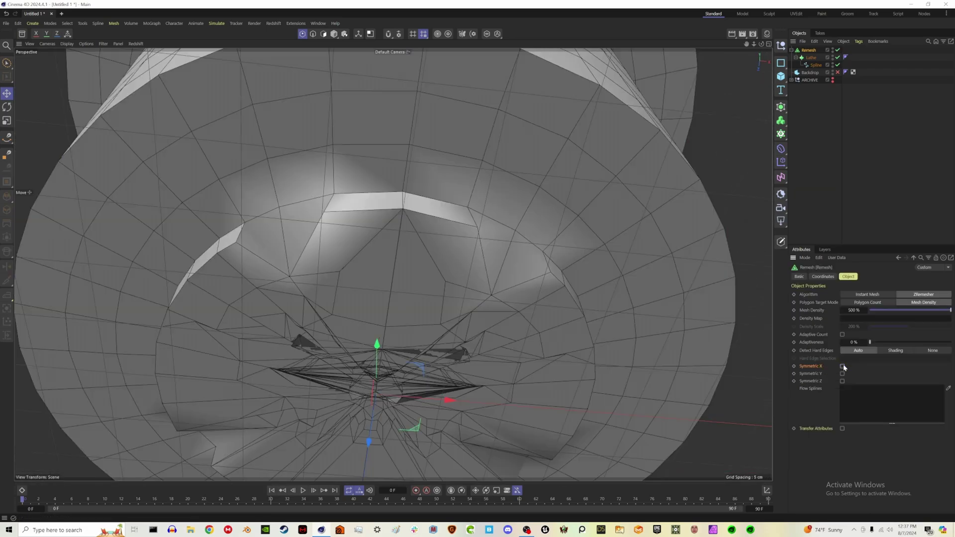
{"action": "scroll", "coordinate": [395, 264], "scroll_direction": "down", "scroll_amount": 10}
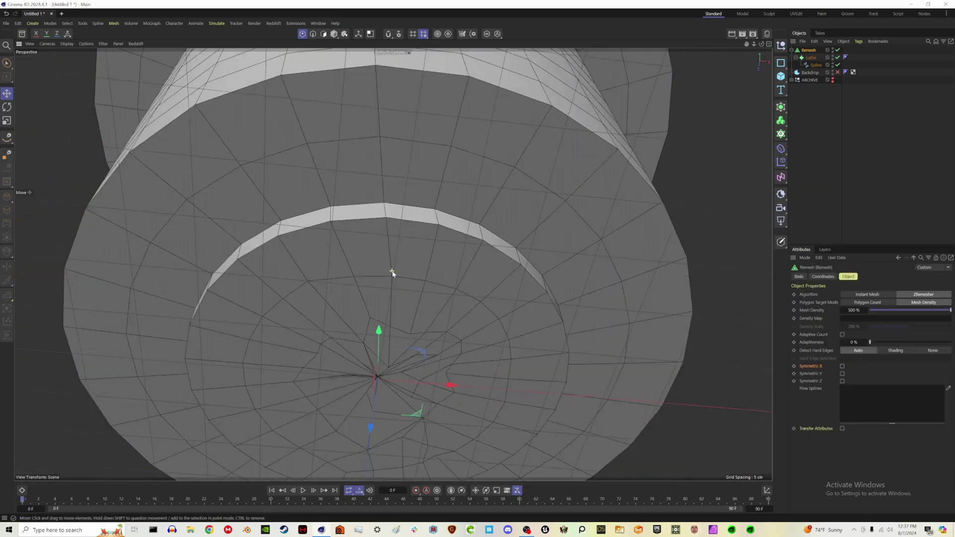
{"action": "scroll", "coordinate": [416, 256], "scroll_direction": "down", "scroll_amount": 6}
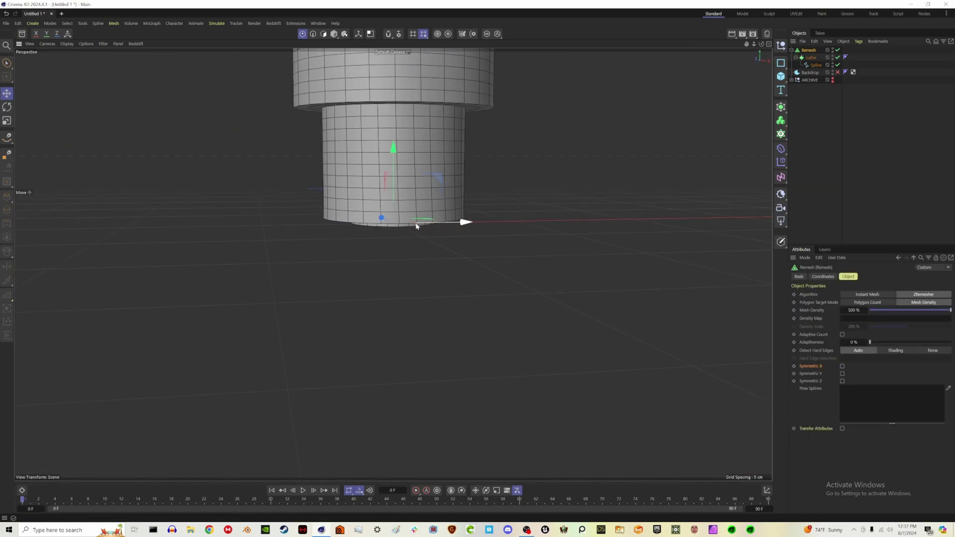
{"action": "left_click_drag", "start_coordinate": [390, 264], "coordinate": [445, 262], "text": "alt"}
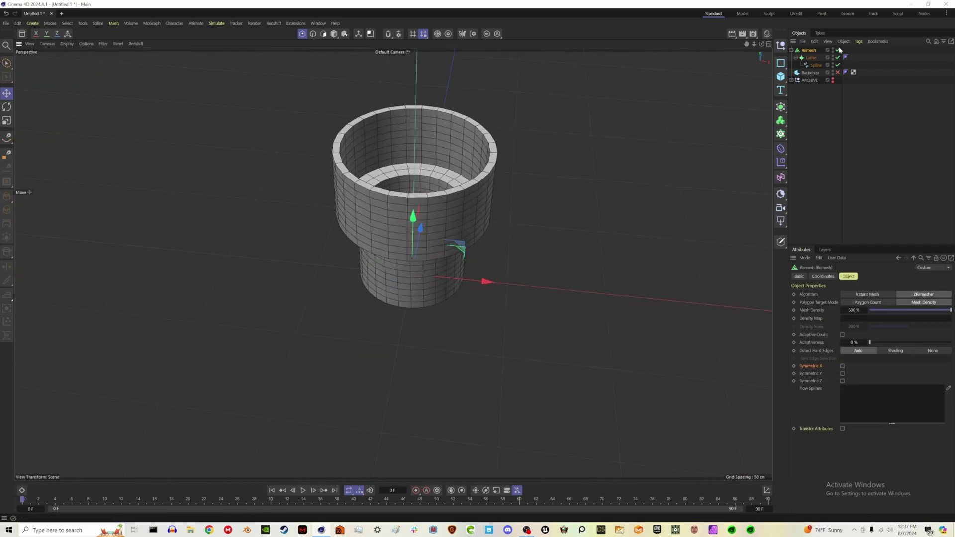
Disable Remesh and add a Volume Builder nested under a new Volume Mesher.
{"action": "left_click", "coordinate": [837, 49]}
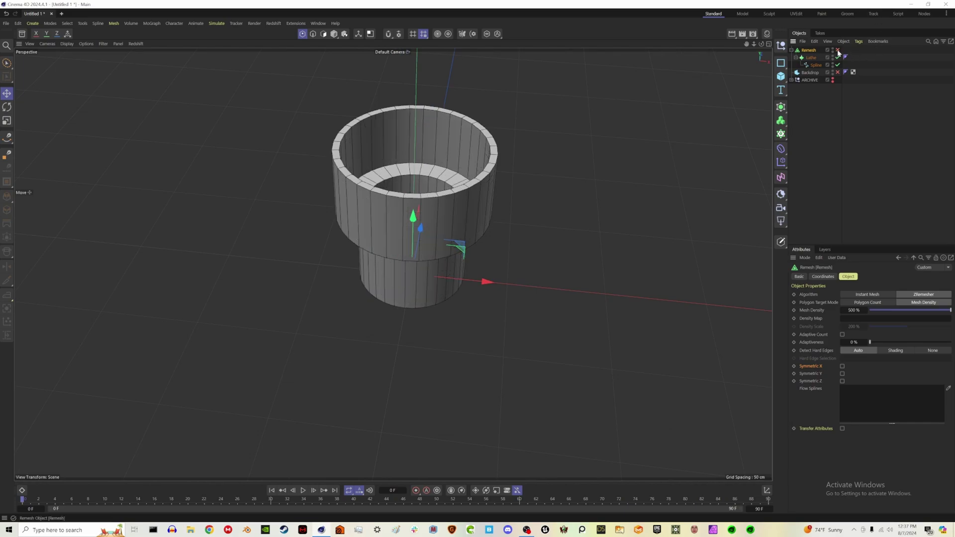
{"action": "left_click", "coordinate": [780, 120]}
{"action": "left_click", "coordinate": [781, 120]}
{"action": "left_click", "coordinate": [808, 141]}
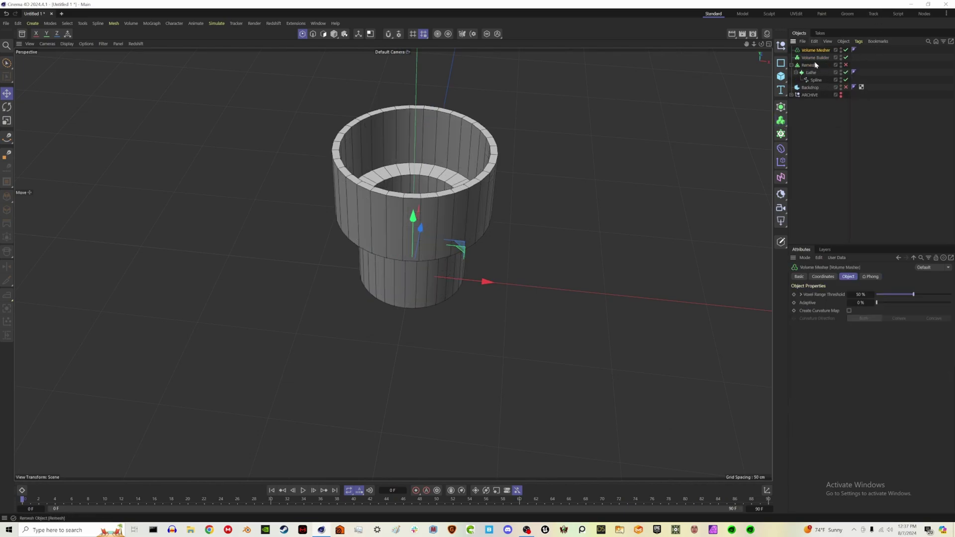
{"action": "left_click_drag", "start_coordinate": [814, 57], "coordinate": [818, 61]}
Set the Volume Builder voxel size to 1 cm and move the Volume Mesher inside Remesh.
{"action": "left_click", "coordinate": [818, 59]}
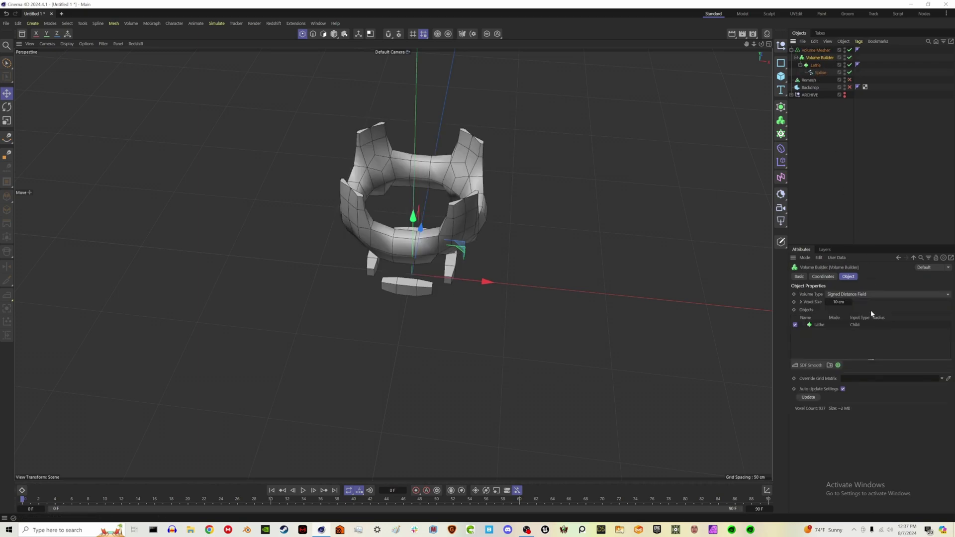
{"action": "left_click", "coordinate": [844, 301]}
{"action": "type", "text": "1"}
{"action": "key", "text": "Return"}
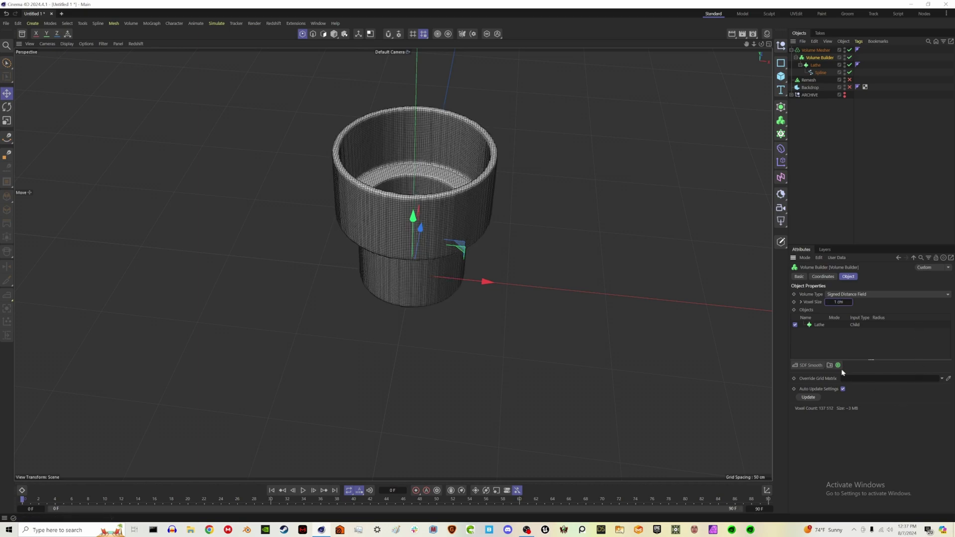
{"action": "left_click", "coordinate": [824, 50]}
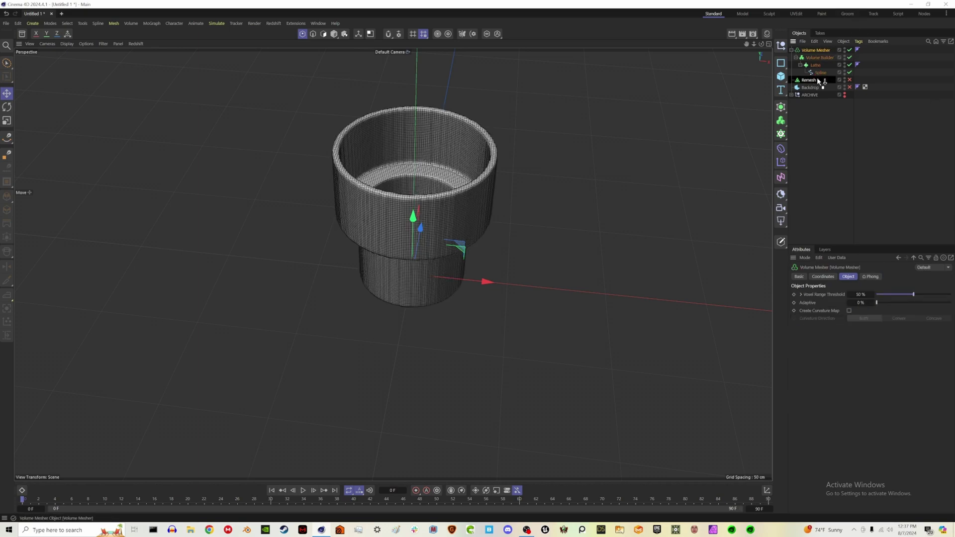
{"action": "left_click_drag", "start_coordinate": [818, 82], "coordinate": [818, 81]}
Set the Remesh mesh density to 10% and enable Symmetric X.
{"action": "left_click", "coordinate": [809, 50]}
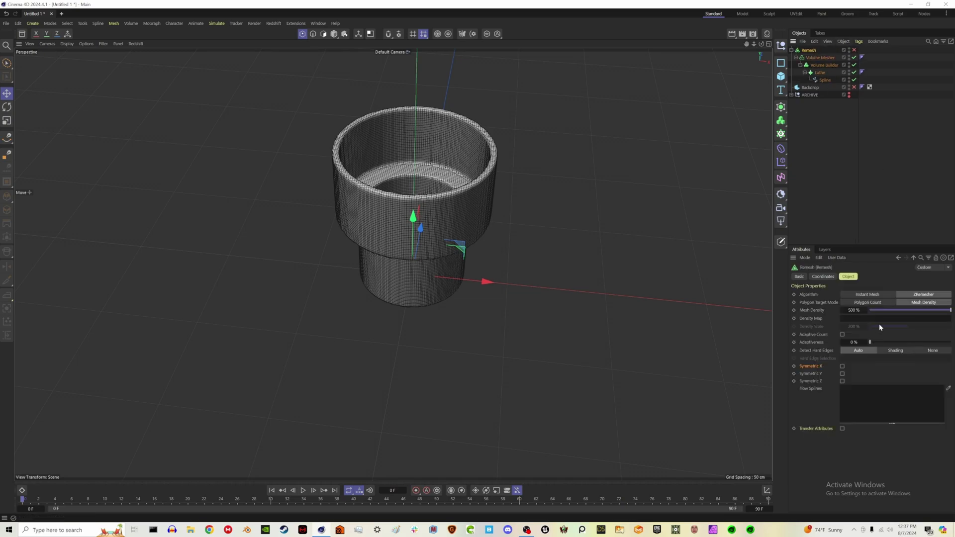
{"action": "left_click", "coordinate": [853, 310]}
{"action": "type", "text": "100"}
{"action": "key", "text": "Return"}
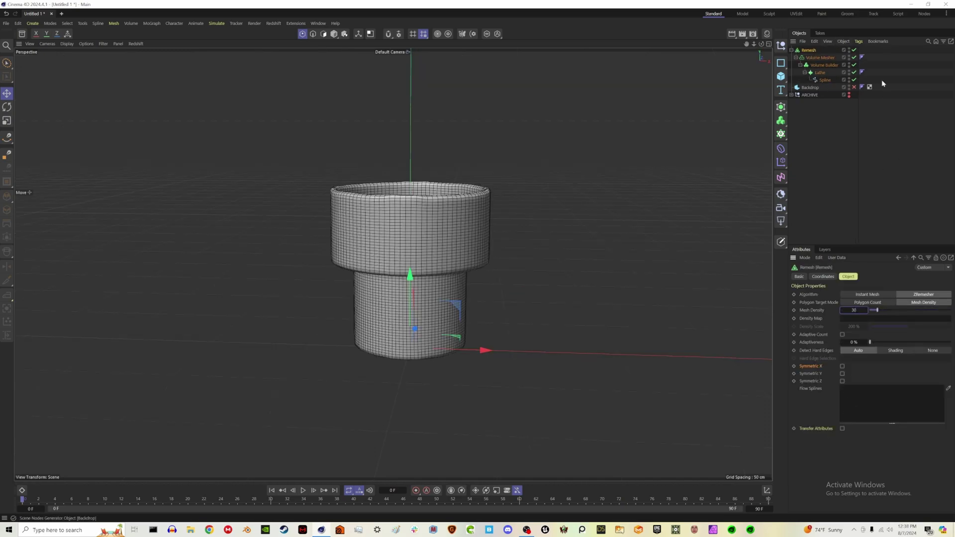
{"action": "left_click", "coordinate": [841, 366]}
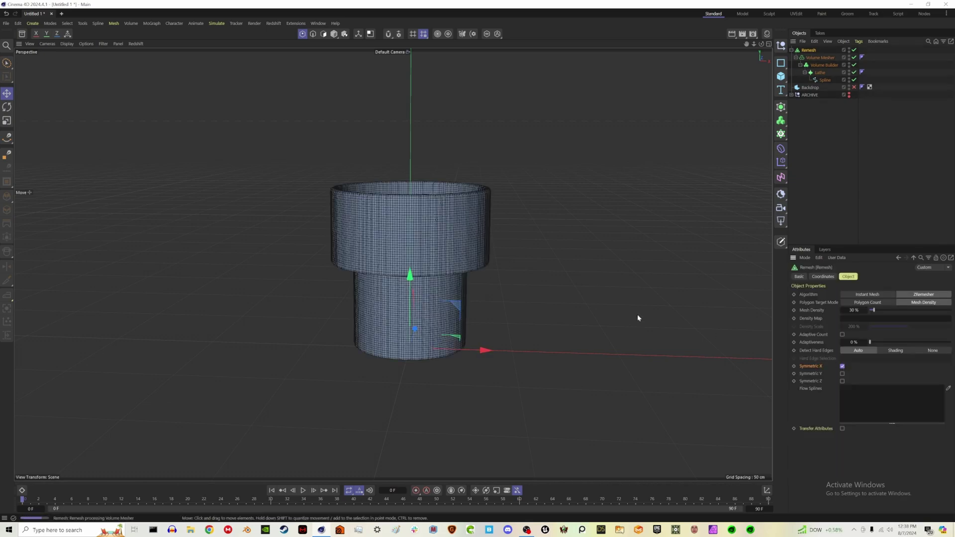
{"action": "left_click_drag", "start_coordinate": [437, 205], "coordinate": [425, 225], "text": "alt"}
{"action": "left_click_drag", "start_coordinate": [420, 190], "coordinate": [561, 362], "text": "alt"}
Set Detect Hard Edges to None and raise the Remesh mesh density to 20%.
{"action": "left_click", "coordinate": [932, 350]}
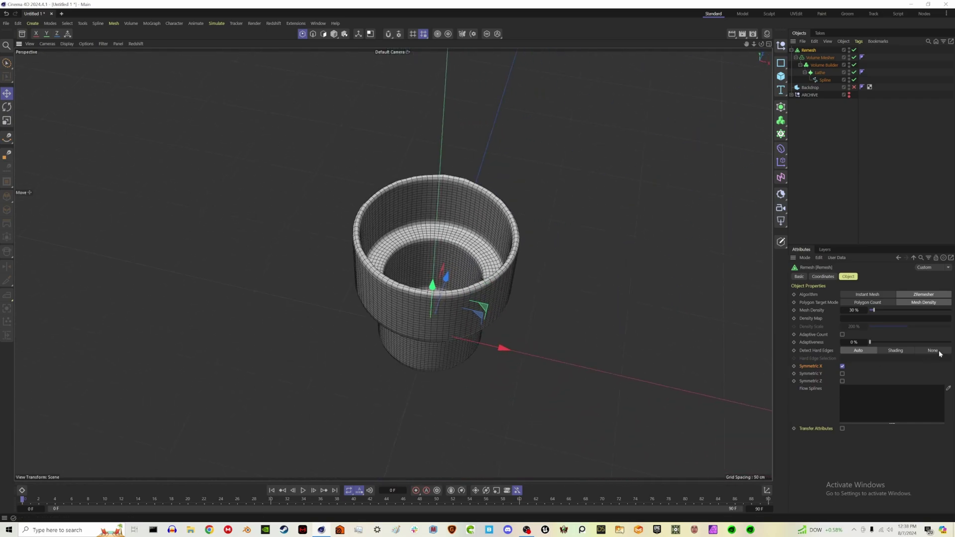
{"action": "left_click_drag", "start_coordinate": [498, 362], "coordinate": [438, 378], "text": "alt"}
{"action": "left_click", "coordinate": [854, 310]}
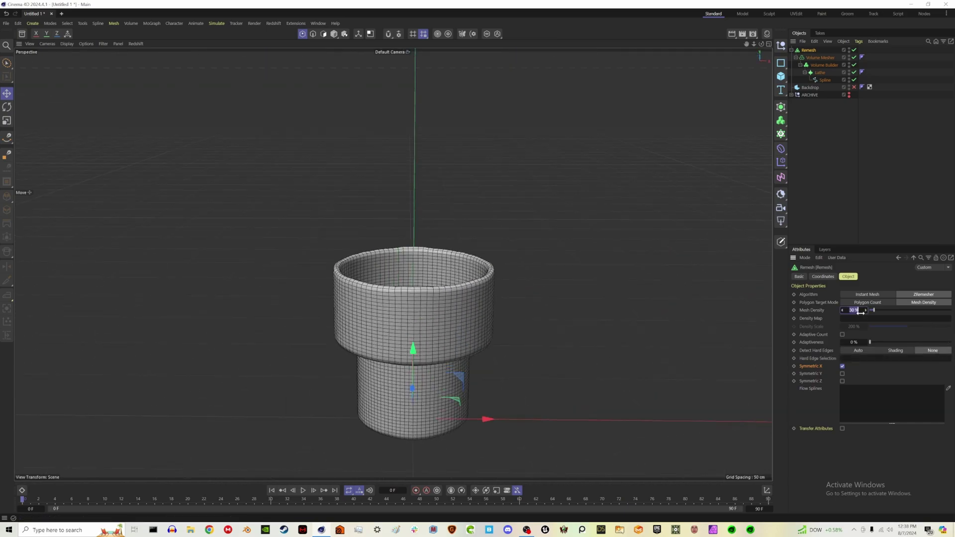
{"action": "type", "text": "20"}
{"action": "key", "text": "Return"}
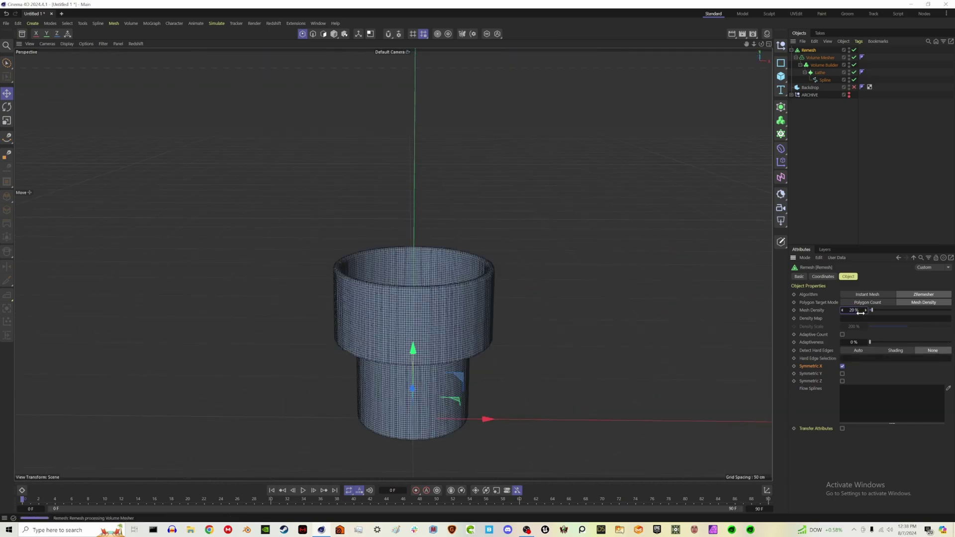
{"action": "mouse_move", "coordinate": [383, 311]}
{"action": "left_mouse_down", "text": "alt"}
{"action": "mouse_move", "coordinate": [362, 285]}
{"action": "mouse_move", "coordinate": [433, 298]}
{"action": "mouse_move", "coordinate": [380, 229]}
{"action": "mouse_move", "coordinate": [366, 265]}
{"action": "mouse_move", "coordinate": [458, 343]}
{"action": "mouse_move", "coordinate": [480, 302]}
{"action": "mouse_move", "coordinate": [467, 271]}
{"action": "mouse_move", "coordinate": [470, 296]}
{"action": "left_mouse_up", "text": "alt"}
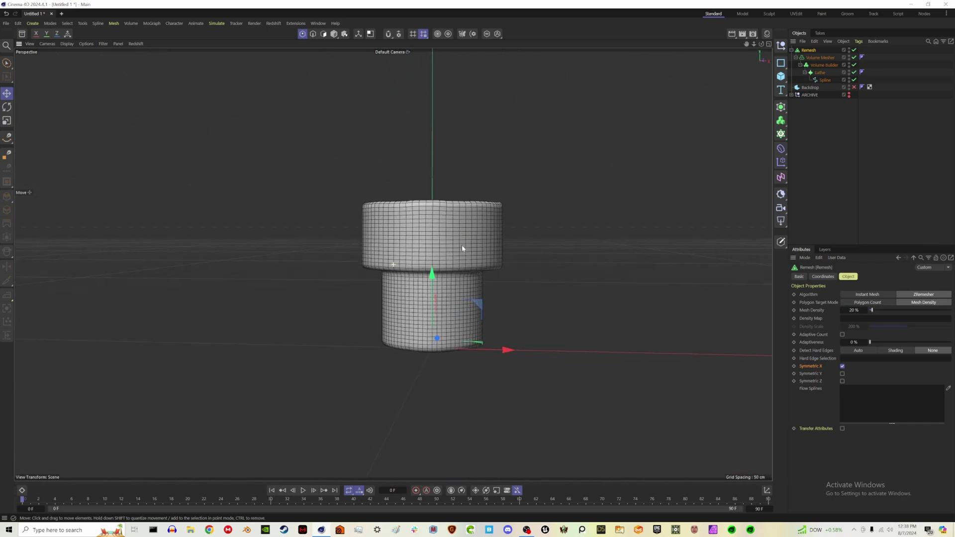
{"action": "left_click_drag", "start_coordinate": [462, 248], "coordinate": [429, 328], "text": "alt"}
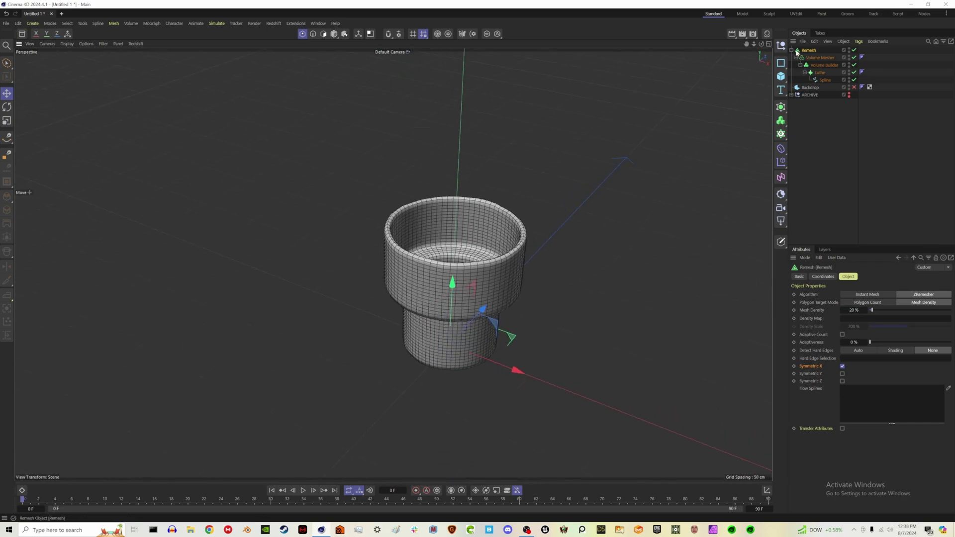
Bake the Remesh with Current State to Object and move the original Remesh into ARCHIVE.
{"action": "left_click", "coordinate": [791, 50]}
{"action": "right_click", "coordinate": [809, 52]}
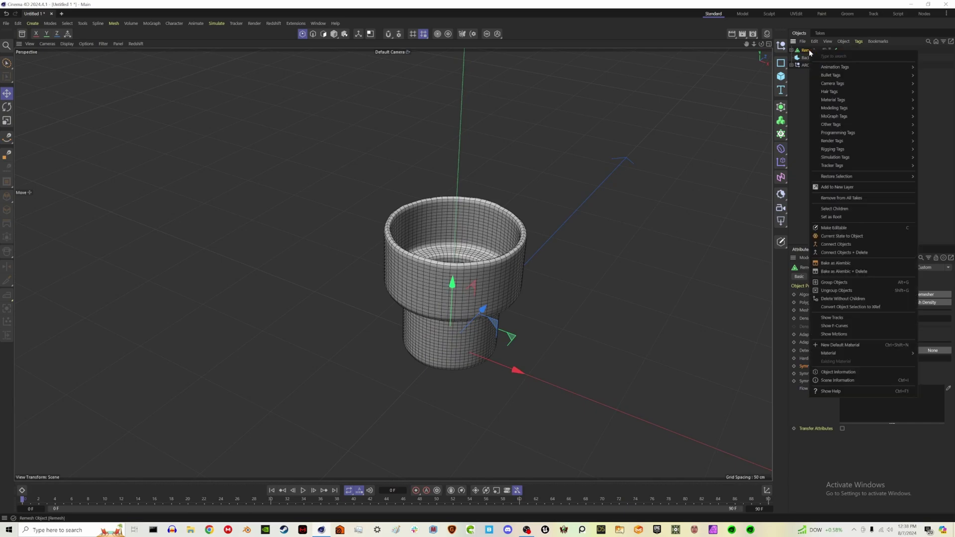
{"action": "left_click", "coordinate": [852, 237]}
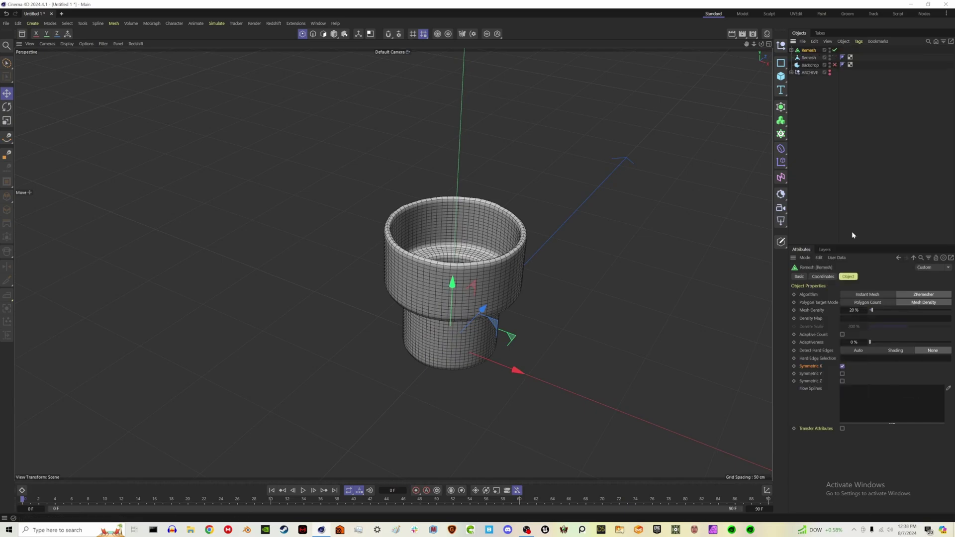
{"action": "left_click", "coordinate": [816, 58]}
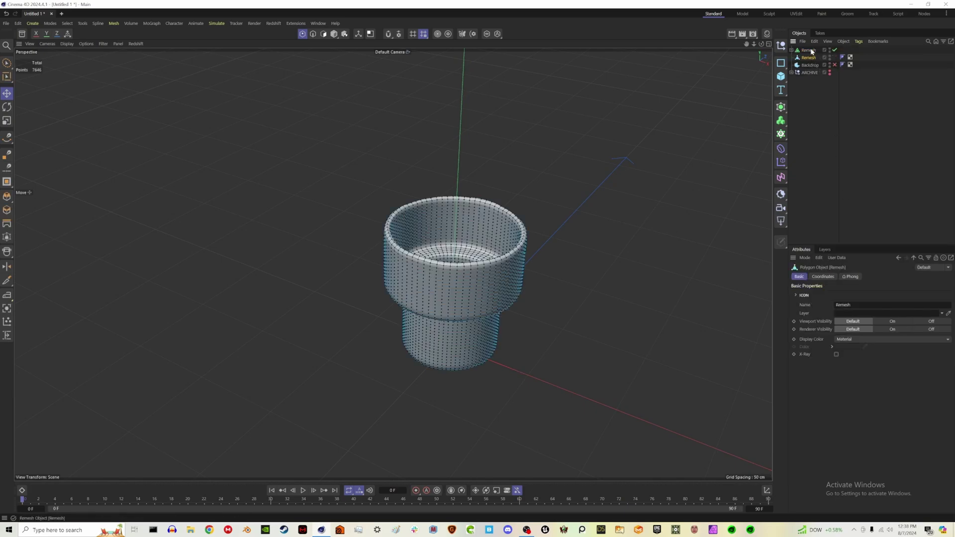
{"action": "left_click_drag", "start_coordinate": [812, 51], "coordinate": [806, 72]}
Rename the baked object to 'Glass Base' and check the ARCHIVE contents.
{"action": "left_click", "coordinate": [791, 65]}
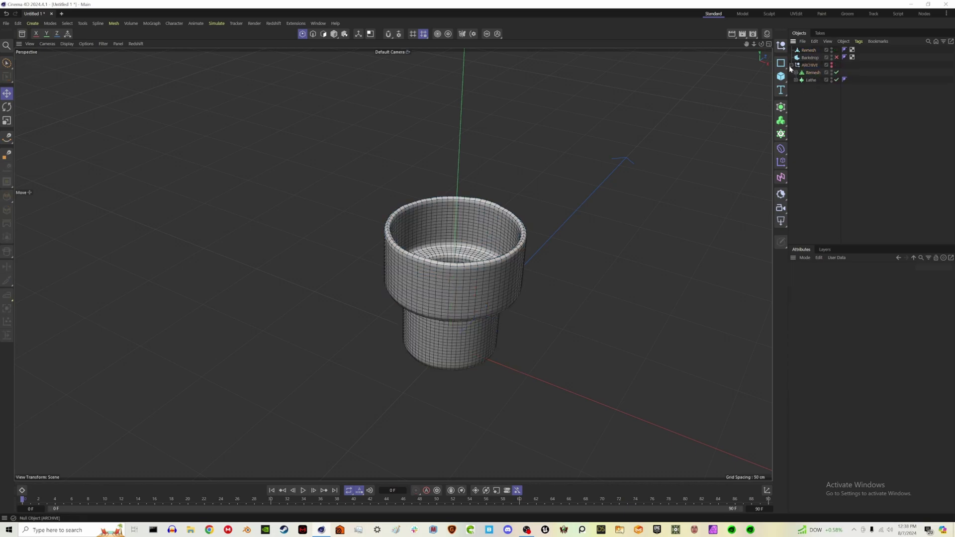
{"action": "left_click", "coordinate": [791, 65]}
{"action": "double_click", "coordinate": [808, 51]}
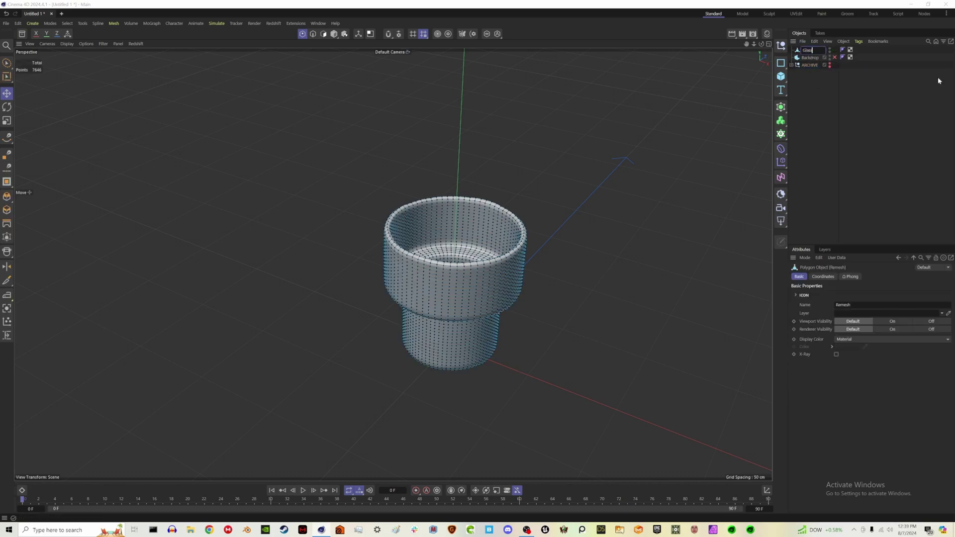
{"action": "type", "text": "Glass Base"}
{"action": "key", "text": "Return"}
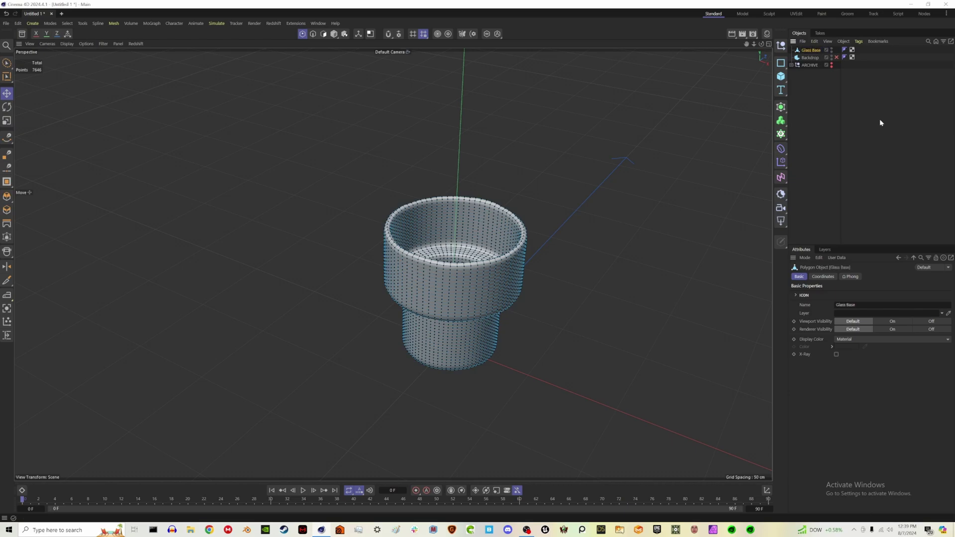
{"action": "left_click", "coordinate": [879, 128]}
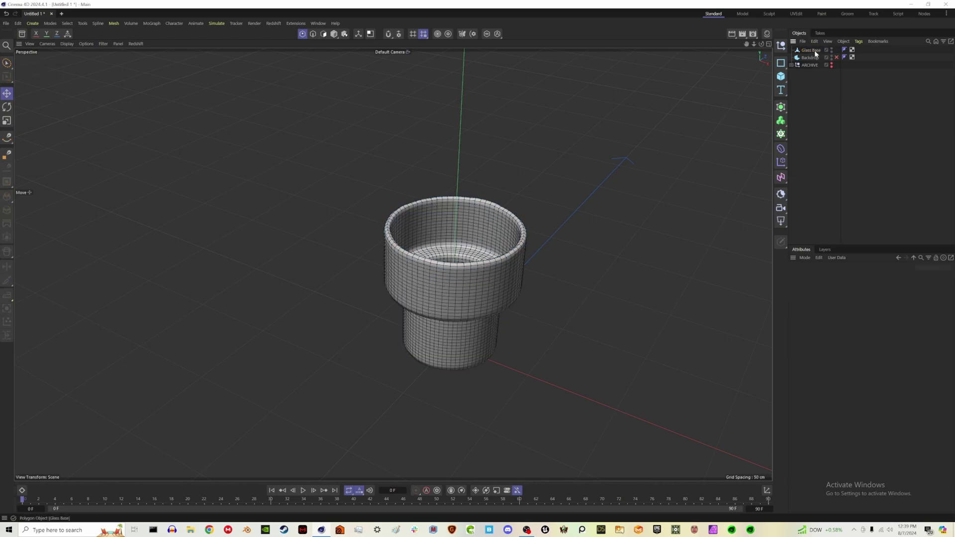
{"action": "left_click", "coordinate": [791, 66]}
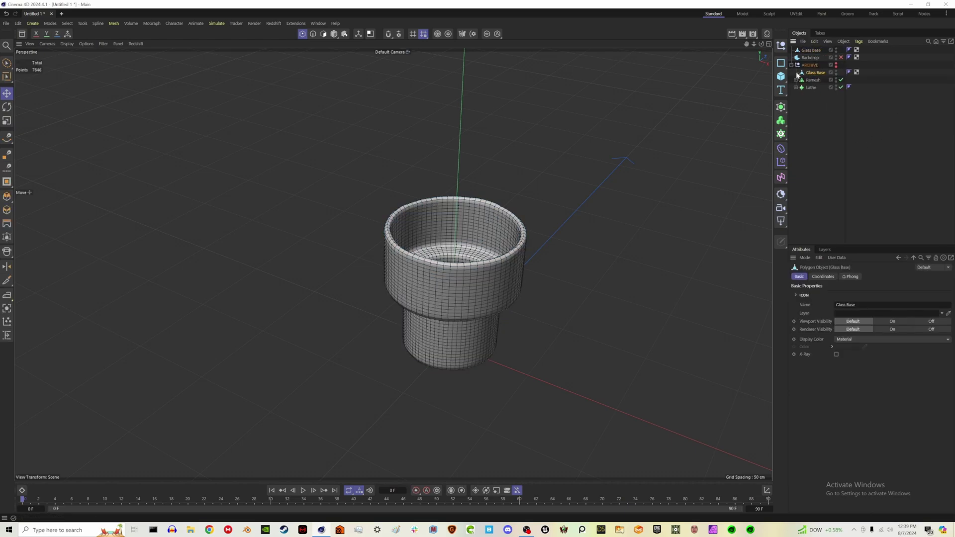
{"action": "left_click", "coordinate": [791, 65]}
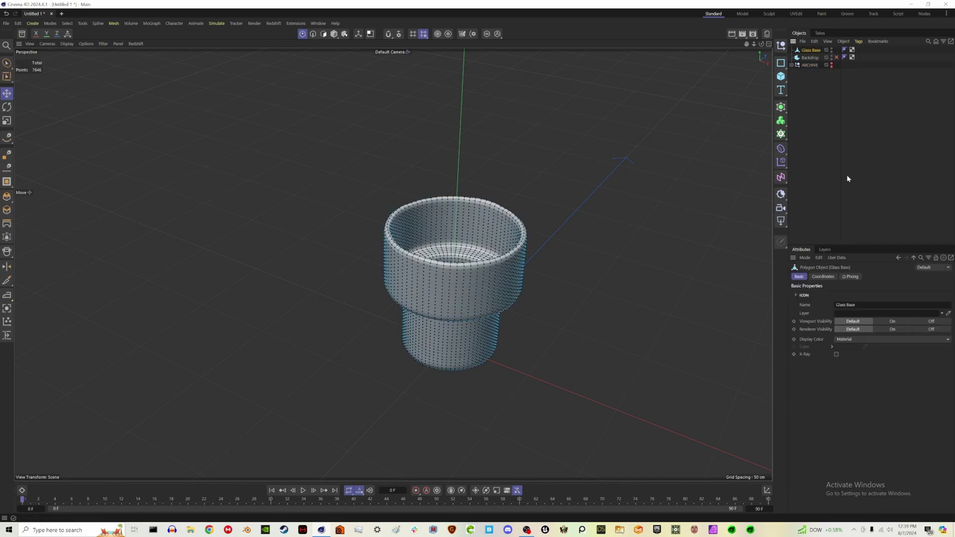
Select the Glass Base object and switch to polygon mode.
{"action": "left_click", "coordinate": [8, 63]}
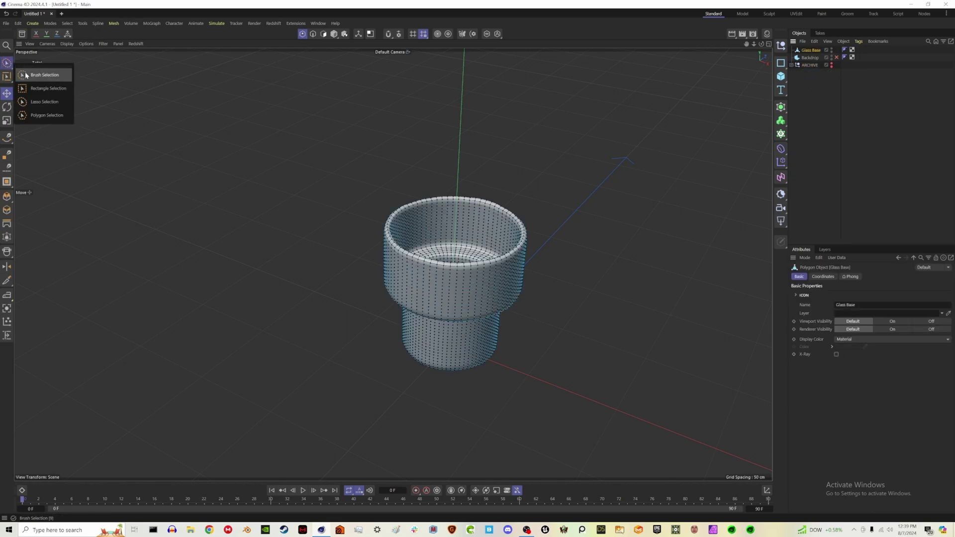
{"action": "left_click", "coordinate": [831, 159]}
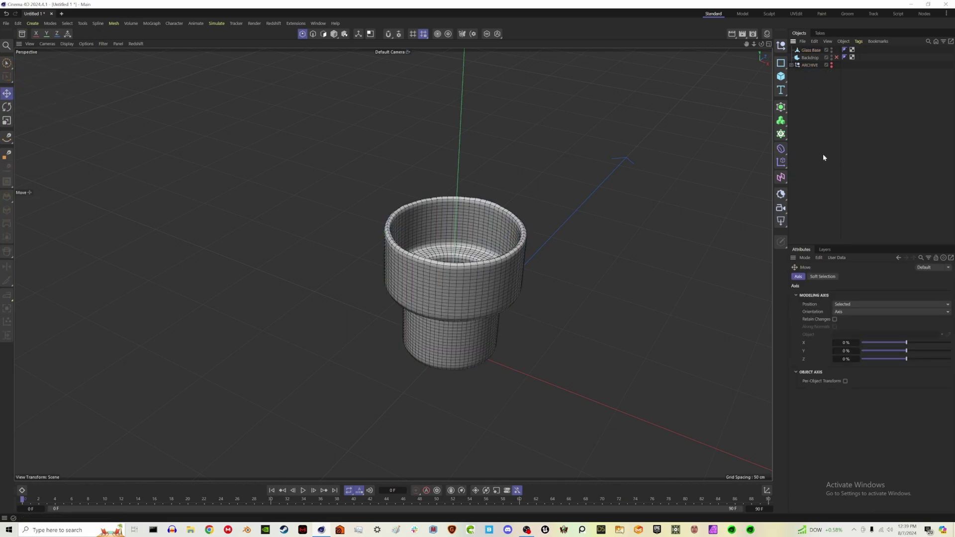
{"action": "middle_click_drag", "start_coordinate": [541, 227], "coordinate": [420, 272]}
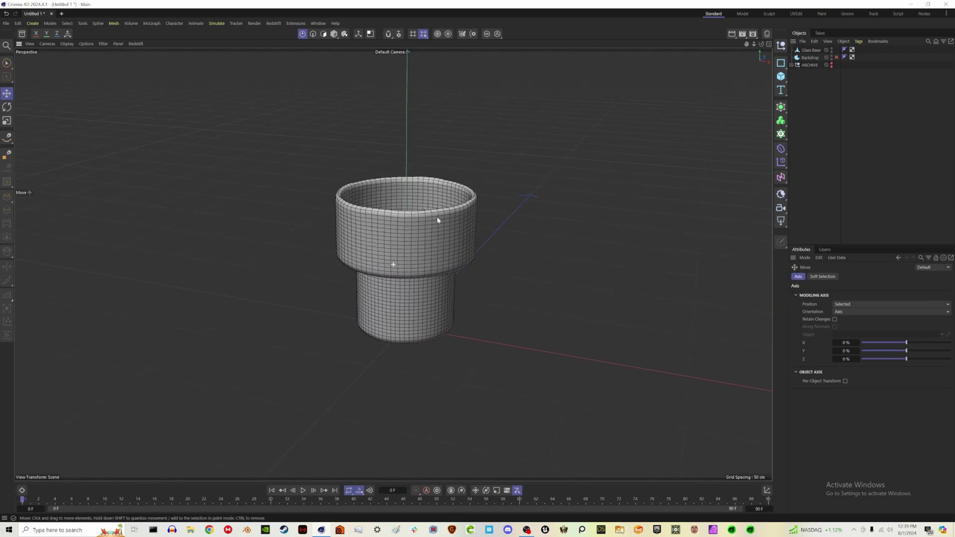
{"action": "left_click_drag", "start_coordinate": [436, 216], "coordinate": [900, 56], "text": "alt"}
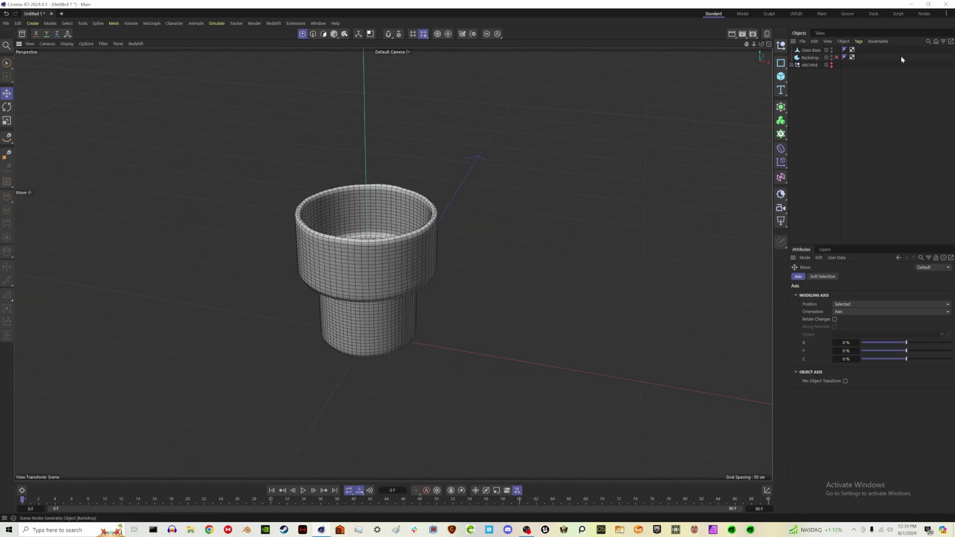
{"action": "left_click", "coordinate": [810, 50]}
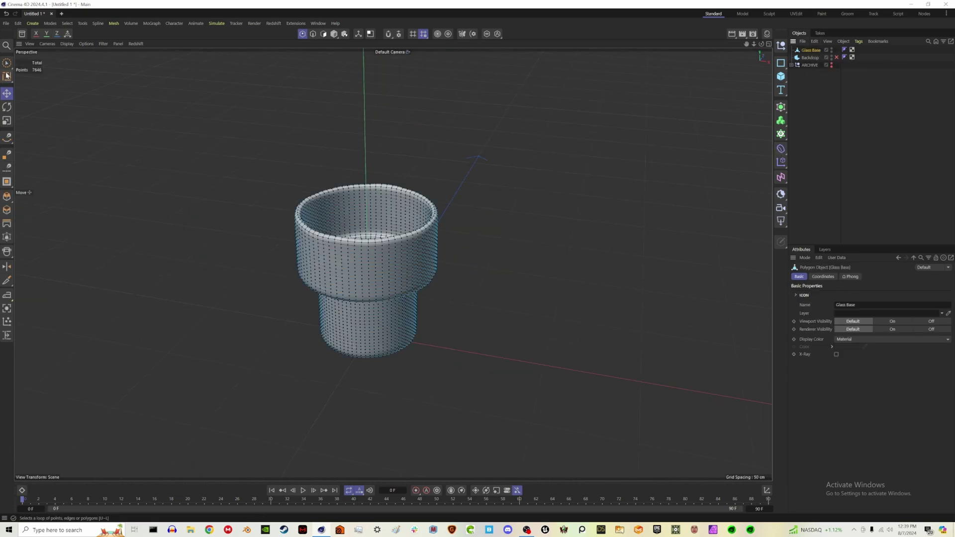
{"action": "left_click", "coordinate": [323, 34]}
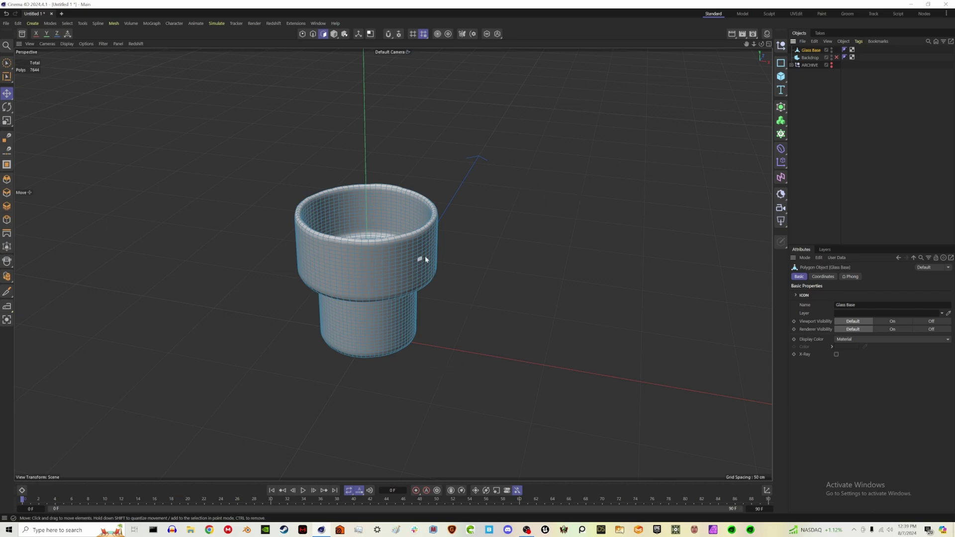
Loop-select a vertical strip of polygons down the side of the cup.
{"action": "left_click", "coordinate": [7, 76]}
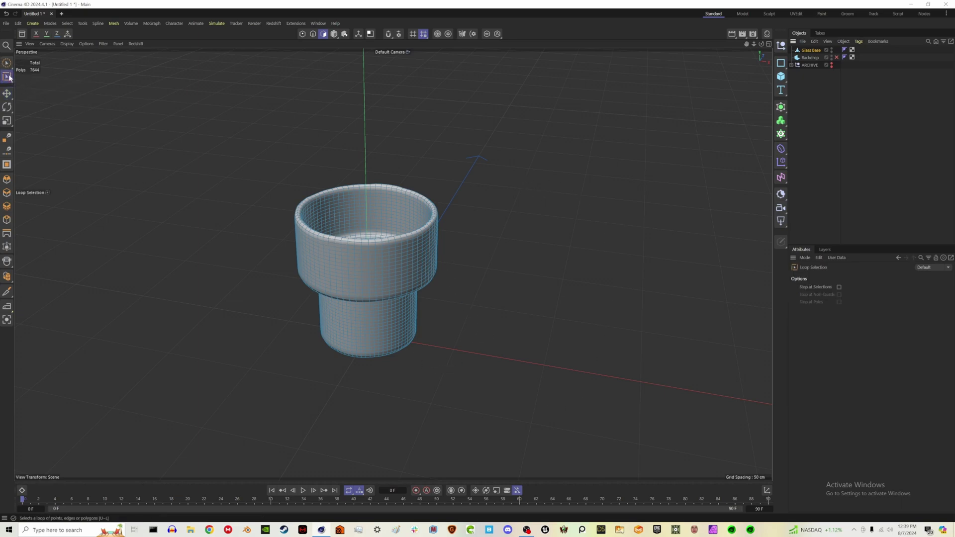
{"action": "left_click", "coordinate": [365, 248]}
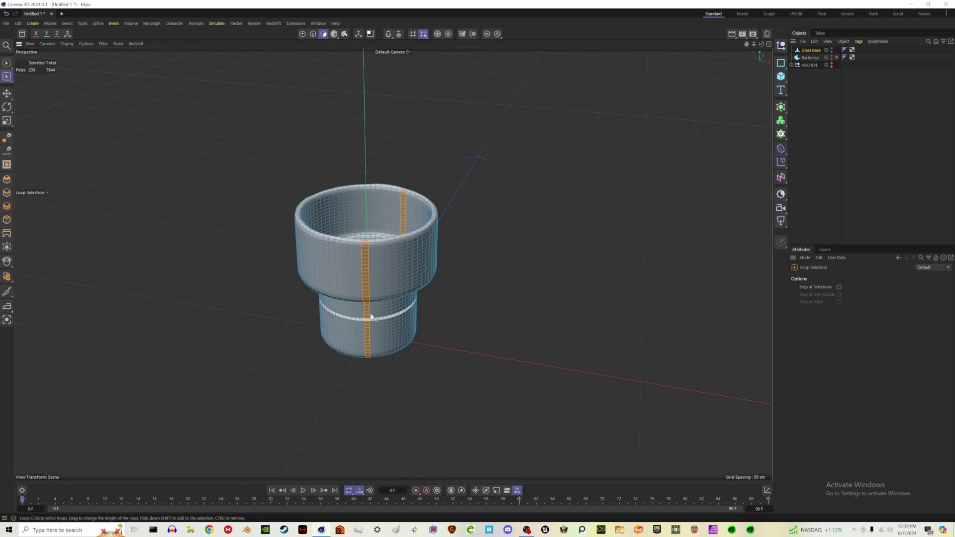
{"action": "left_click_drag", "start_coordinate": [368, 249], "coordinate": [375, 331], "text": "alt"}
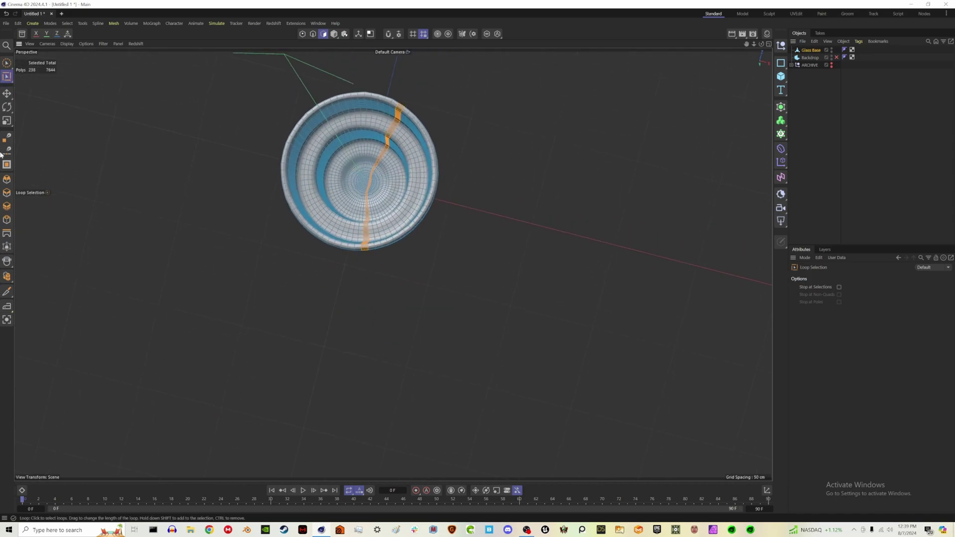
Trim the strip with a size-34 brush reaching hidden polygons, leaving one 84-polygon column.
{"action": "left_click", "coordinate": [8, 65]}
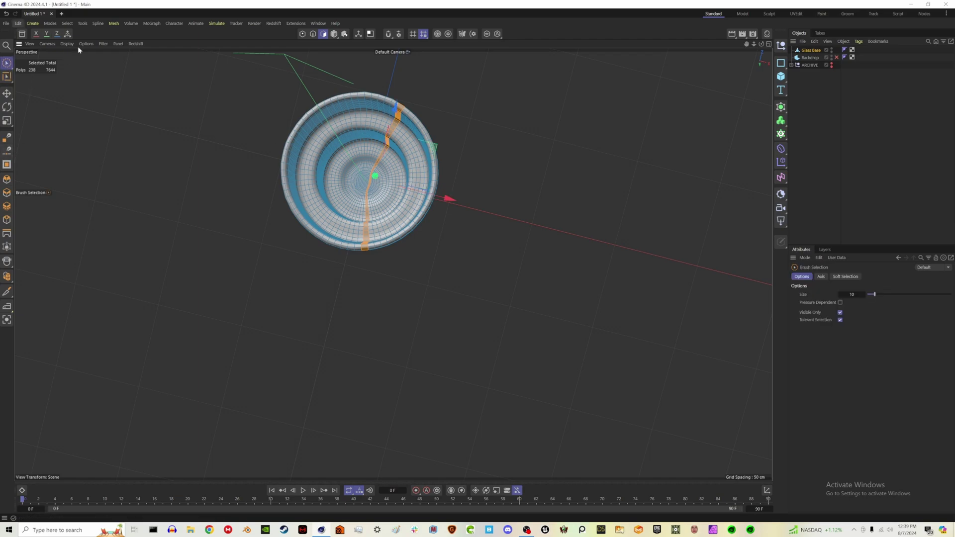
{"action": "left_click_drag", "start_coordinate": [874, 294], "coordinate": [894, 294]}
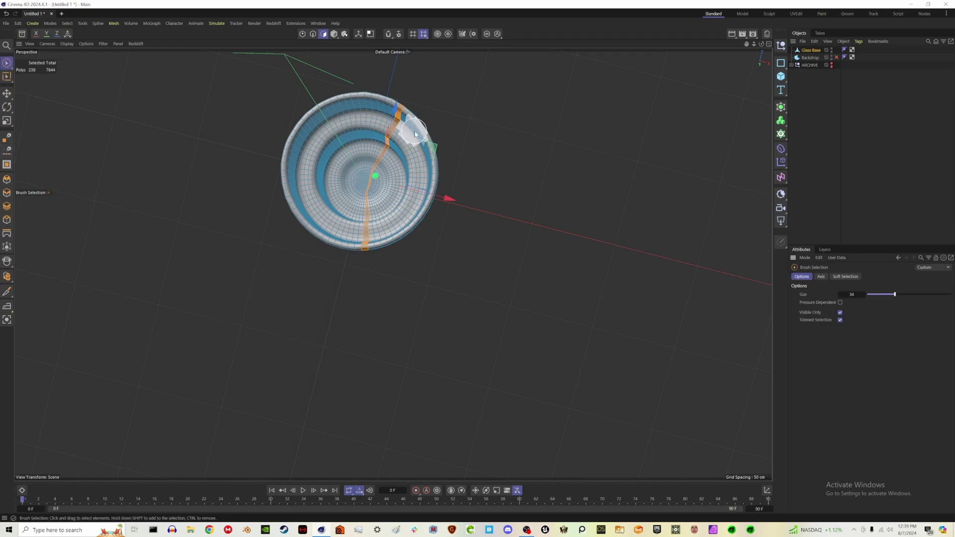
{"action": "middle_click_drag", "start_coordinate": [413, 137], "coordinate": [433, 217], "text": "alt"}
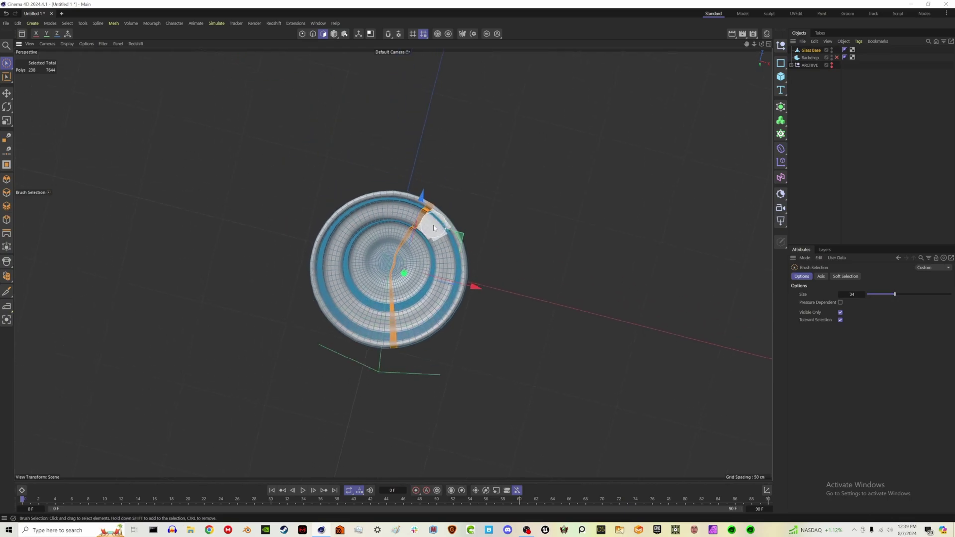
{"action": "left_click_drag", "start_coordinate": [440, 211], "coordinate": [416, 237], "text": "ctrl"}
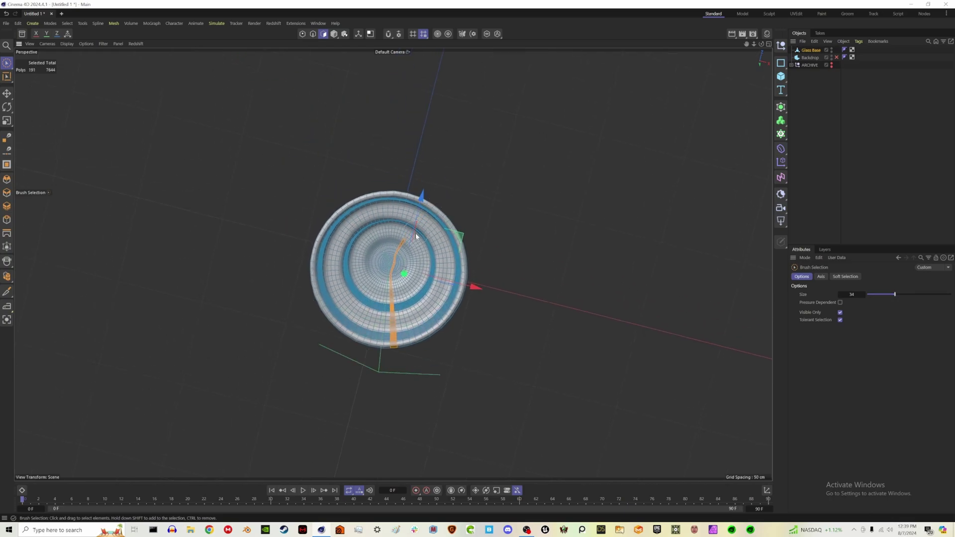
{"action": "left_click", "coordinate": [840, 312]}
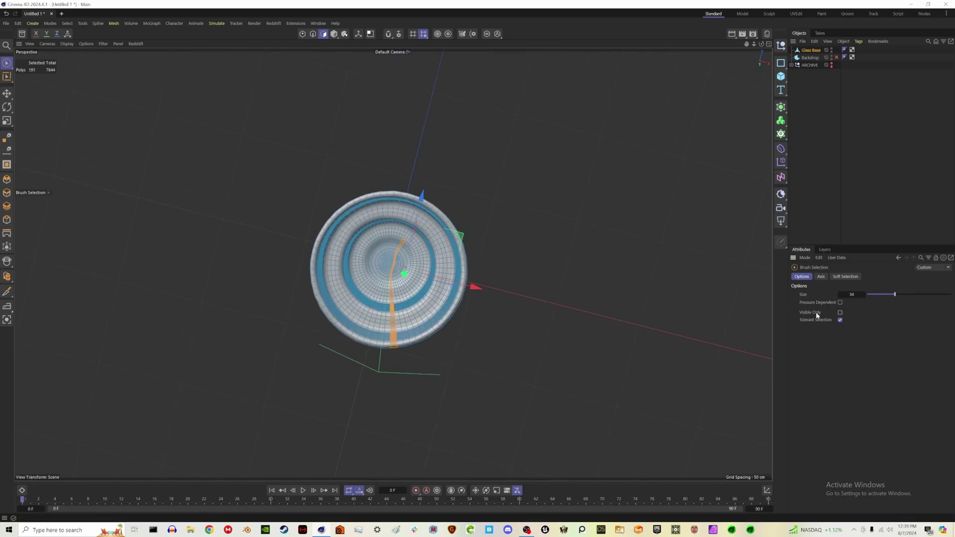
{"action": "left_click_drag", "start_coordinate": [426, 192], "coordinate": [424, 215], "text": "ctrl"}
{"action": "left_click_drag", "start_coordinate": [395, 252], "coordinate": [391, 273], "text": "ctrl"}
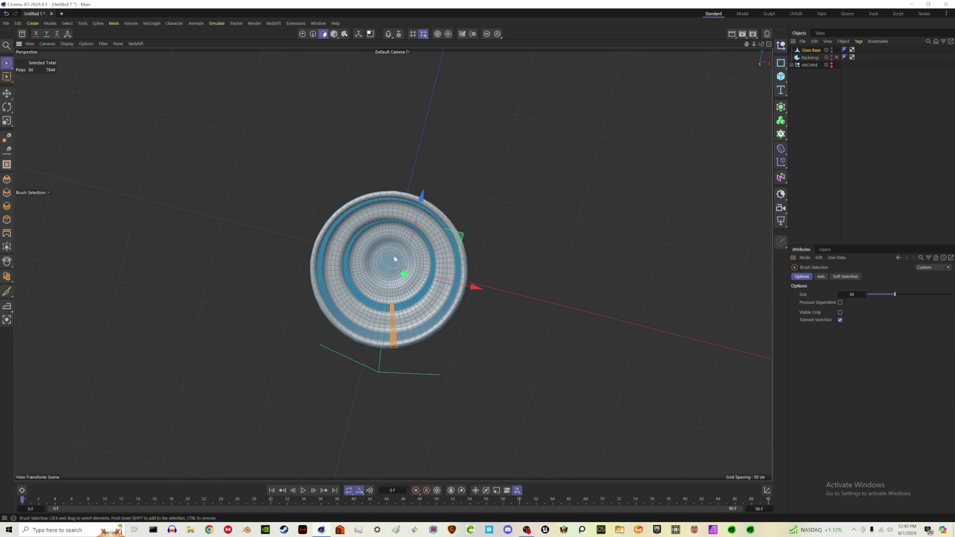
{"action": "left_click_drag", "start_coordinate": [395, 259], "coordinate": [438, 198], "text": "alt"}
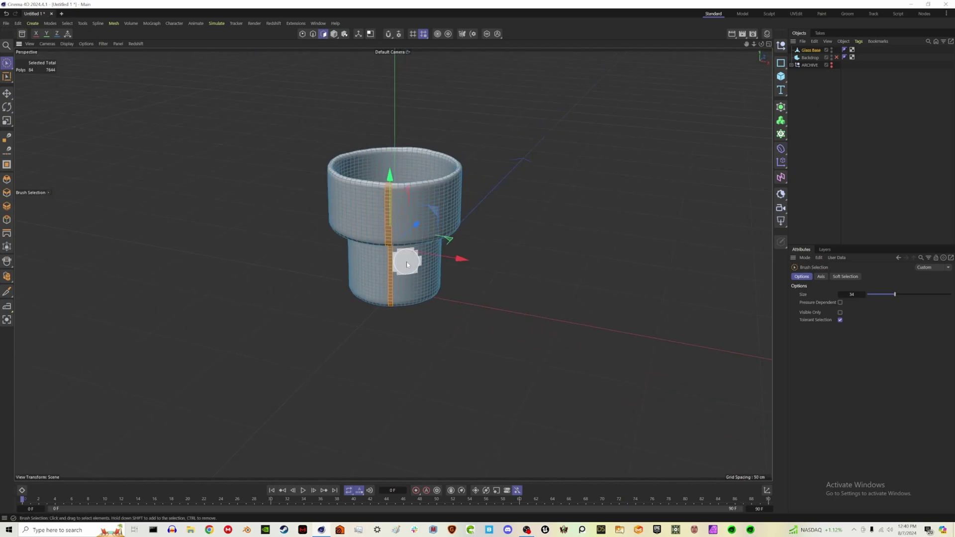
Start Pattern Selection and try increasing Repeat Count and Margin values.
{"action": "left_click", "coordinate": [68, 24]}
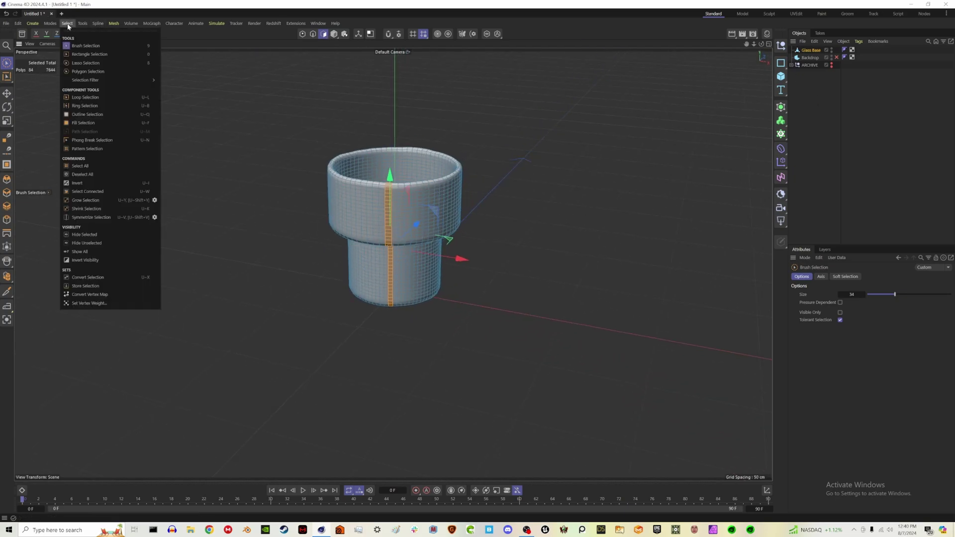
{"action": "left_click", "coordinate": [127, 151]}
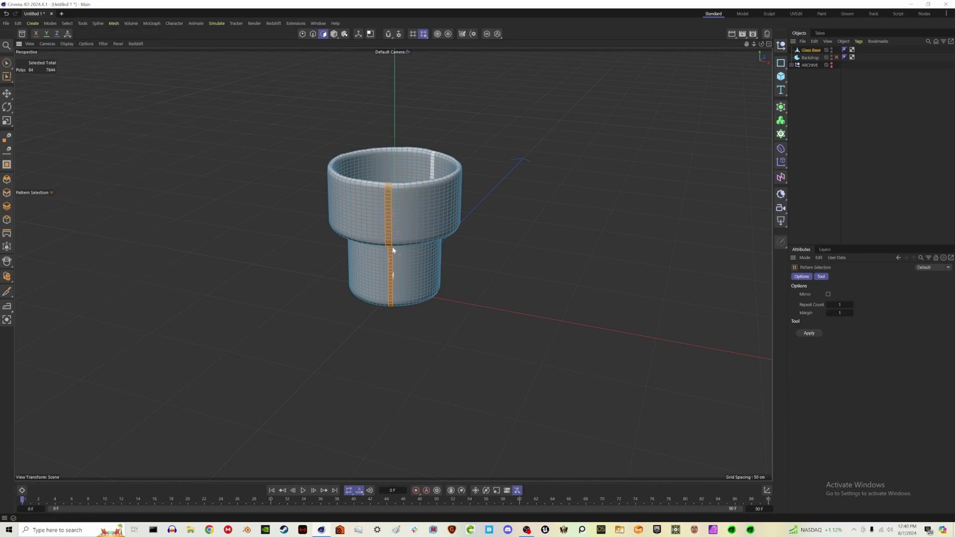
{"action": "left_click_drag", "start_coordinate": [405, 242], "coordinate": [514, 248], "text": "alt"}
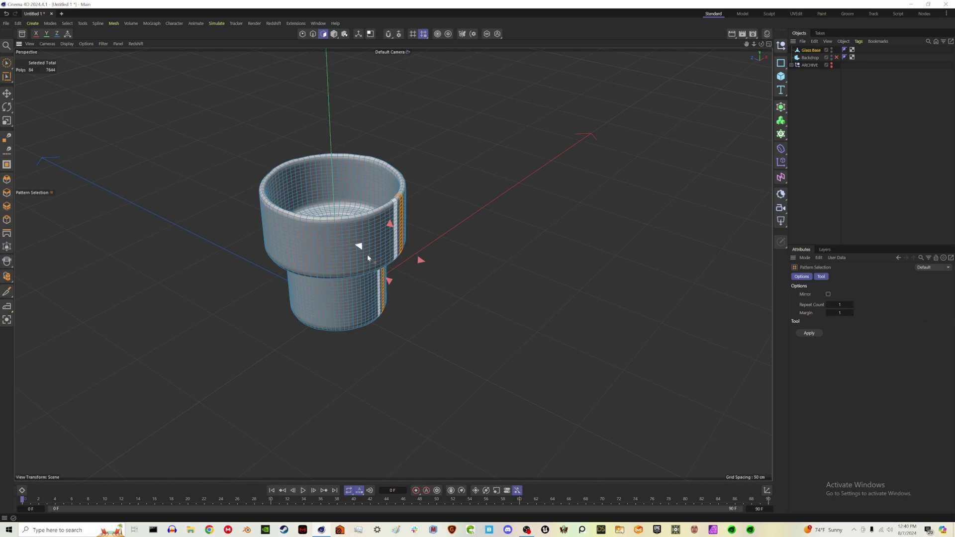
{"action": "left_click", "coordinate": [851, 305]}
{"action": "left_click", "coordinate": [852, 305]}
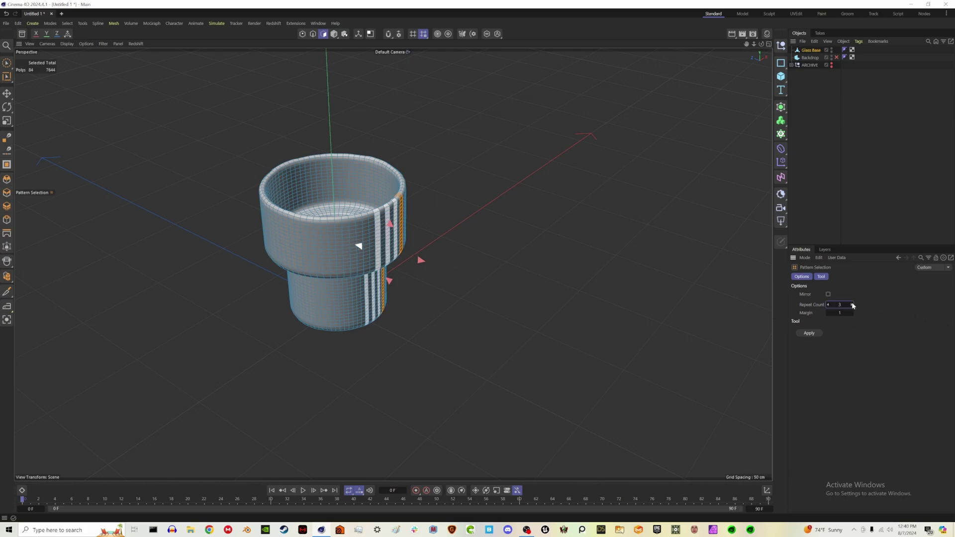
{"action": "left_click", "coordinate": [852, 304]}
{"action": "left_click", "coordinate": [851, 304]}
{"action": "left_click", "coordinate": [852, 304]}
{"action": "left_click", "coordinate": [851, 304]}
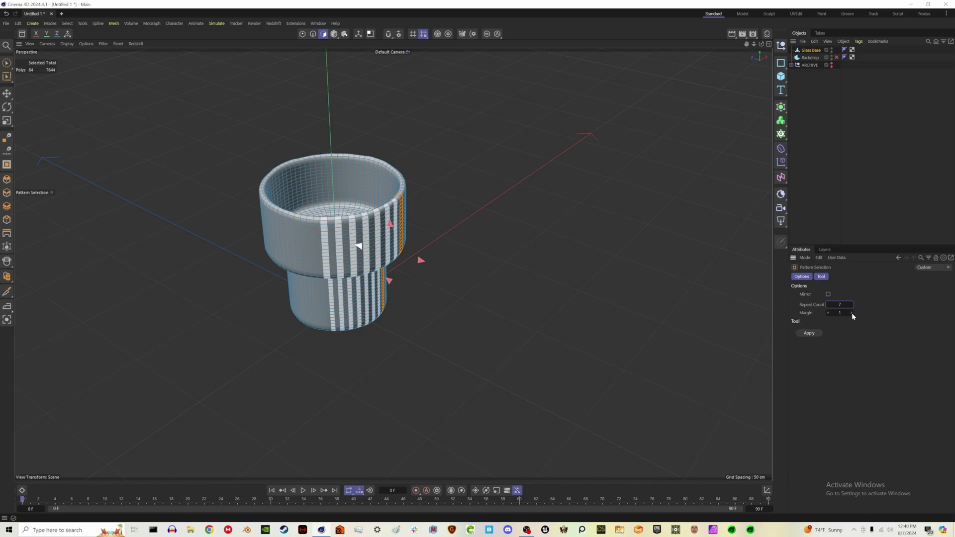
{"action": "left_click", "coordinate": [851, 312]}
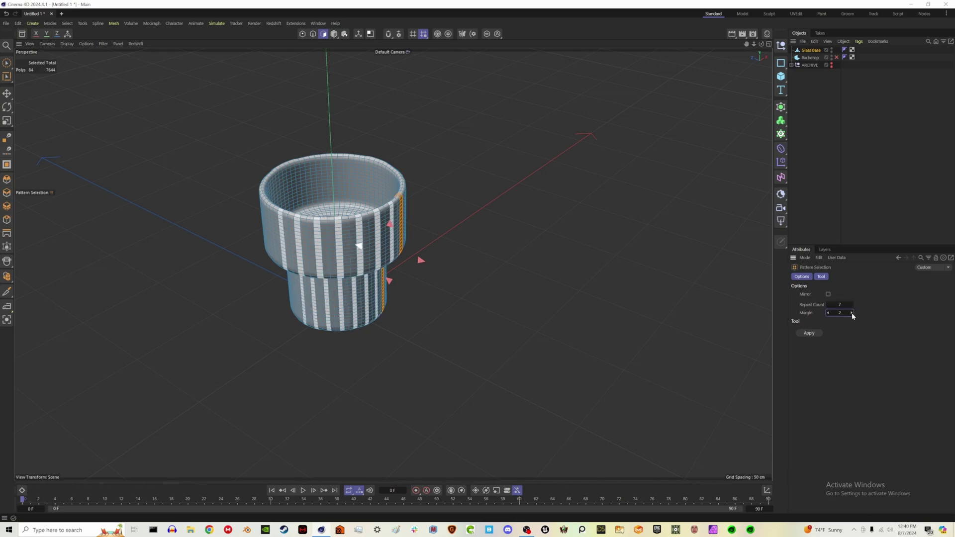
{"action": "left_click", "coordinate": [852, 312]}
{"action": "left_click", "coordinate": [852, 312]}
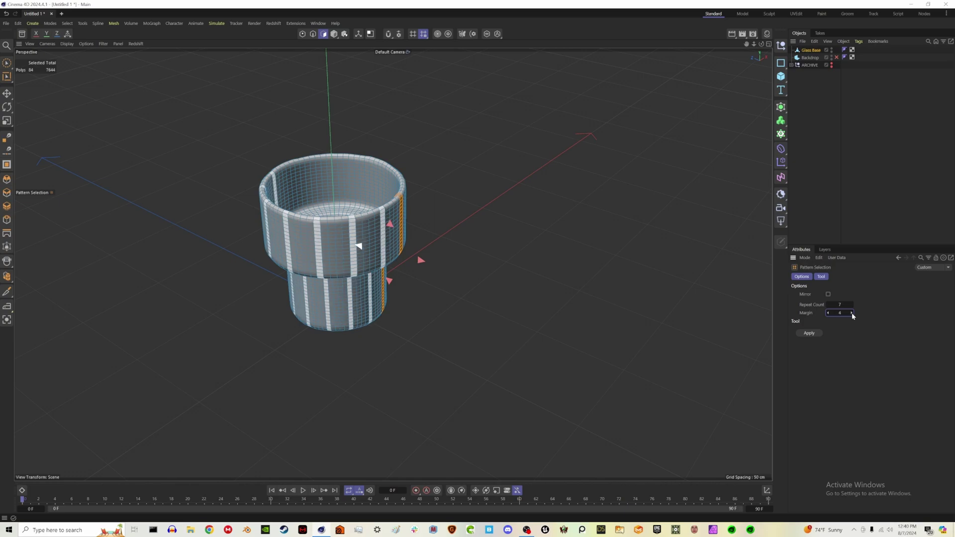
{"action": "left_click", "coordinate": [851, 312]}
{"action": "left_click", "coordinate": [851, 312]}
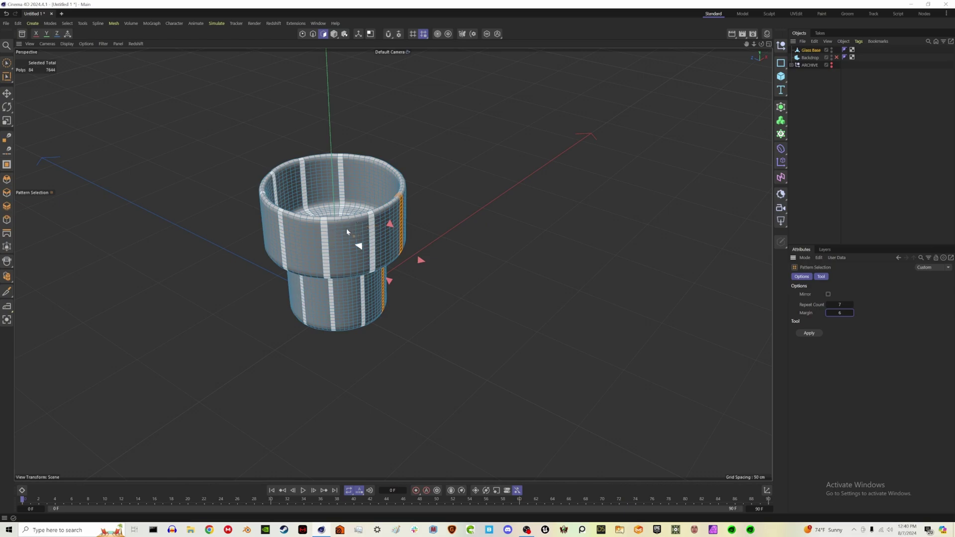
{"action": "left_click", "coordinate": [851, 312]}
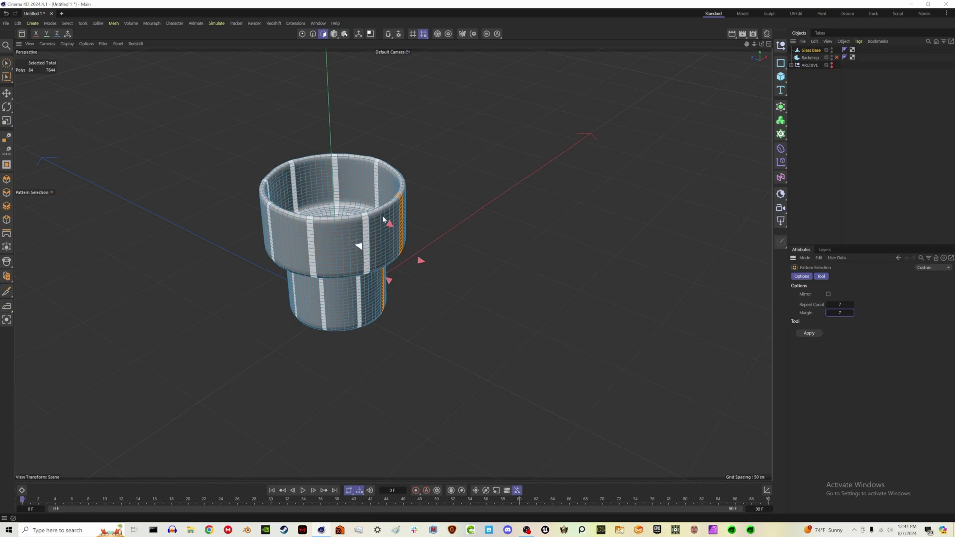
{"action": "left_click_drag", "start_coordinate": [383, 216], "coordinate": [237, 204], "text": "alt"}
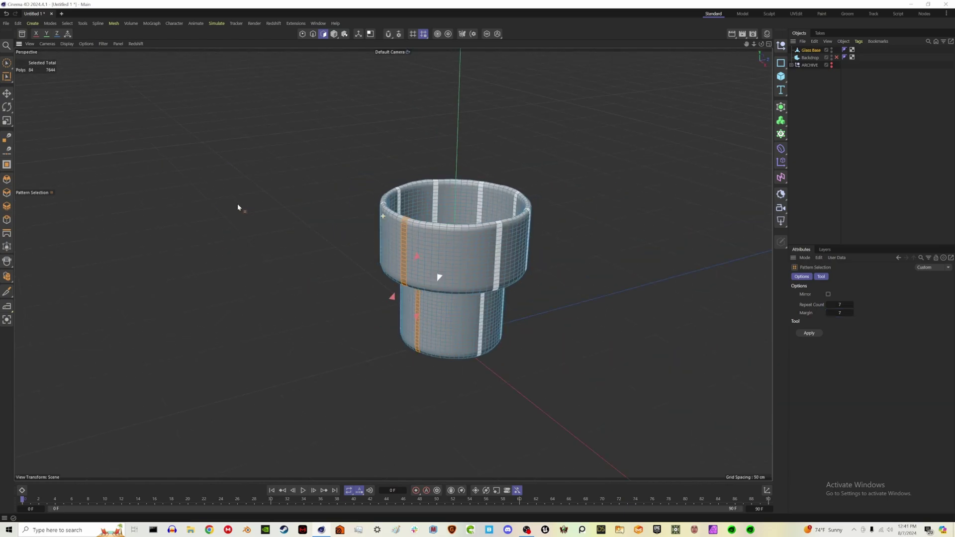
Settle the pattern on Repeat Count 9 and Margin 6, checking the stripes around the cup.
{"action": "left_click", "coordinate": [851, 304]}
{"action": "left_click_drag", "start_coordinate": [457, 250], "coordinate": [502, 288], "text": "alt"}
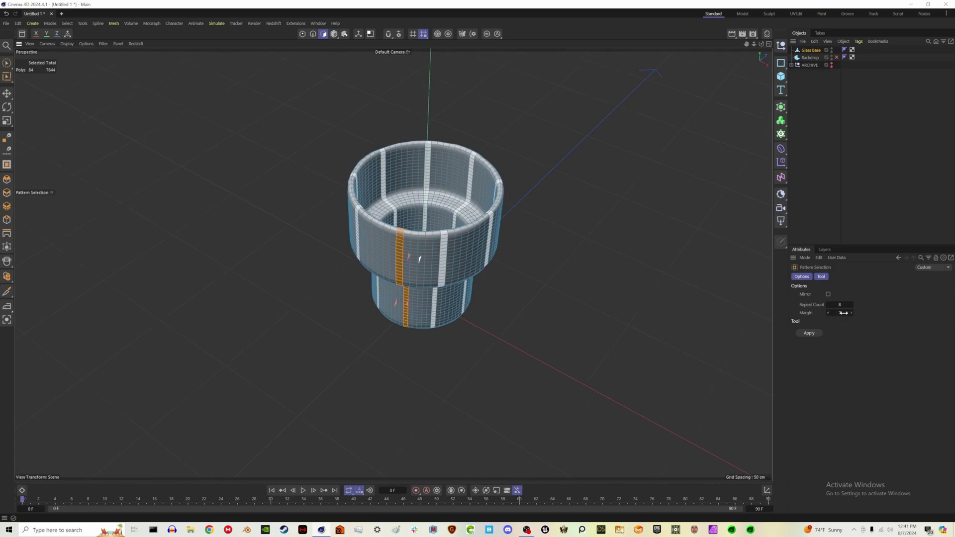
{"action": "left_click", "coordinate": [827, 305]}
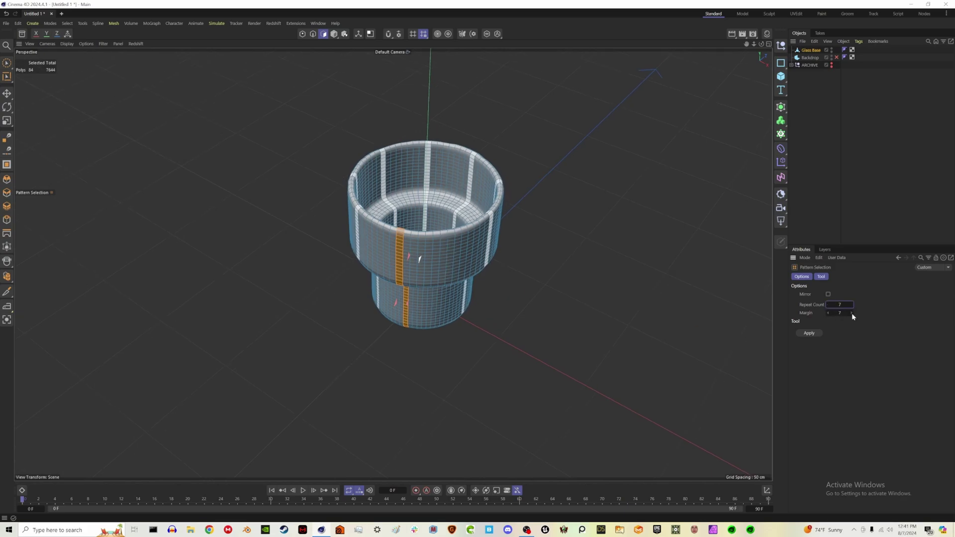
{"action": "left_click", "coordinate": [852, 312]}
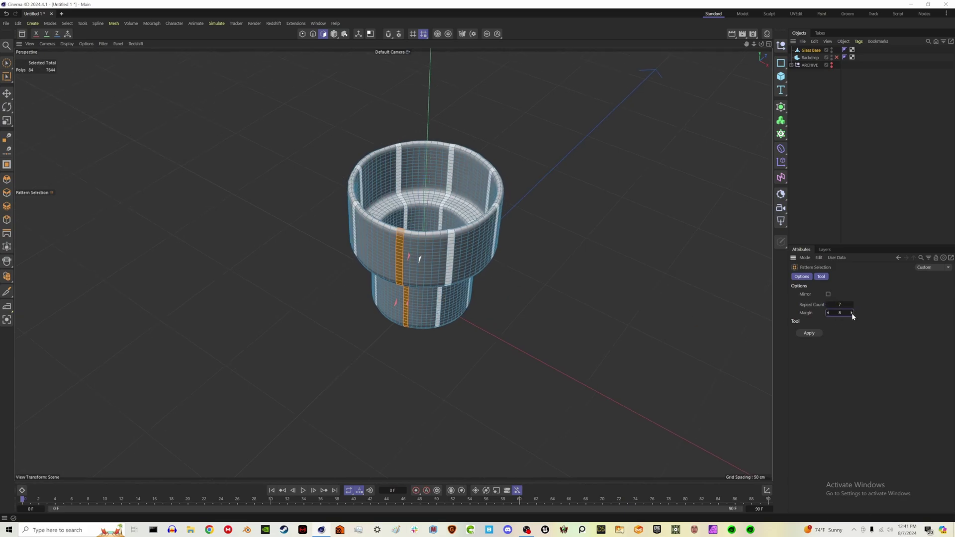
{"action": "left_click", "coordinate": [851, 312]}
{"action": "left_click", "coordinate": [828, 304]}
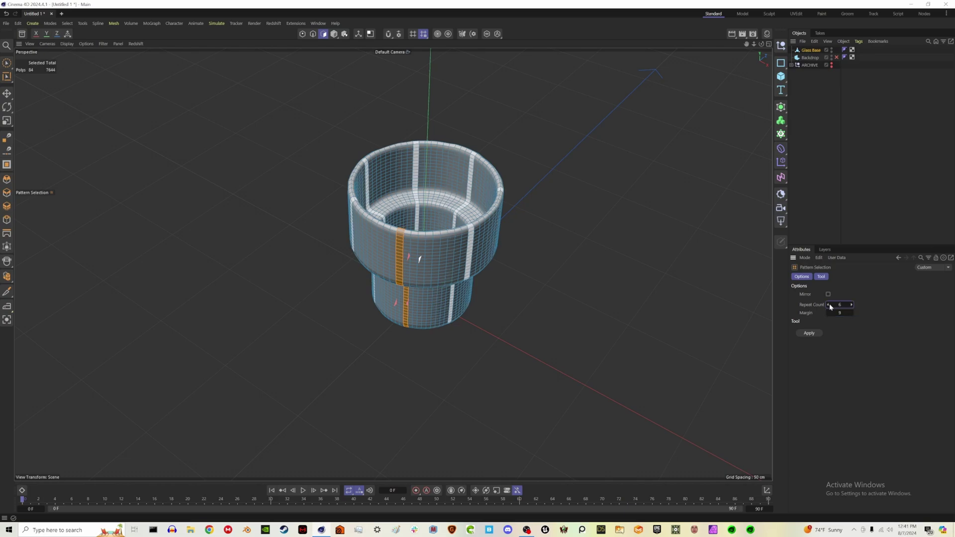
{"action": "left_click", "coordinate": [827, 313]}
{"action": "left_click", "coordinate": [827, 314]}
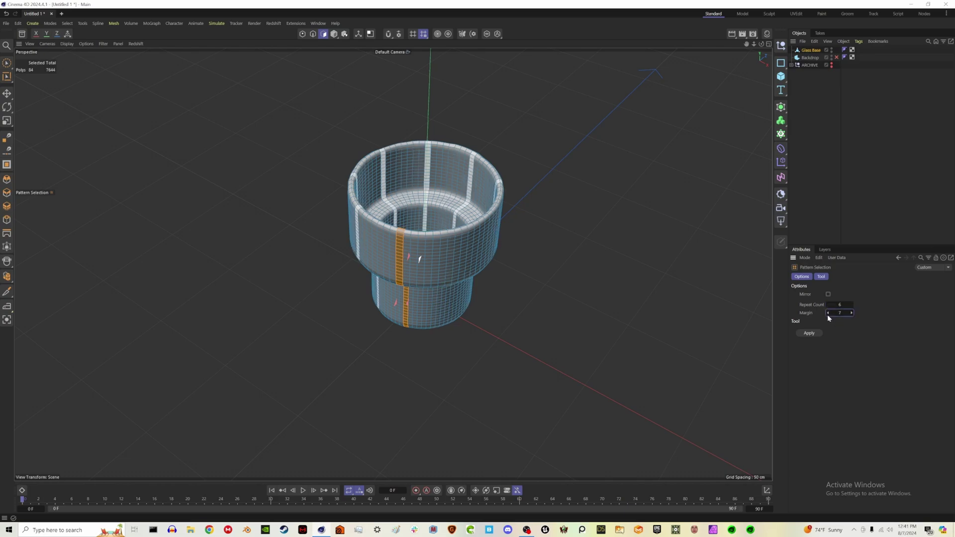
{"action": "left_click", "coordinate": [828, 314]}
{"action": "left_click", "coordinate": [851, 304]}
{"action": "left_click", "coordinate": [851, 304]}
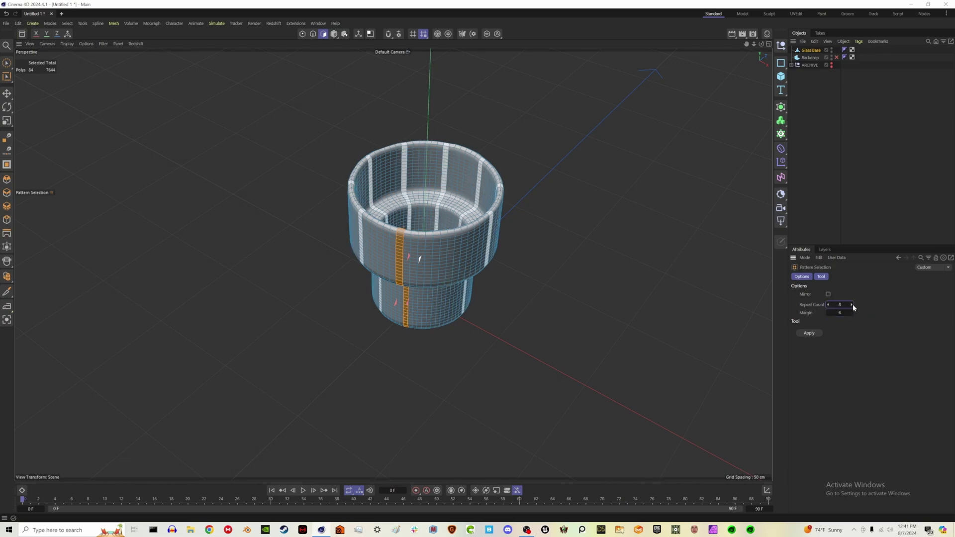
{"action": "left_click", "coordinate": [851, 305]}
{"action": "left_click_drag", "start_coordinate": [503, 253], "coordinate": [478, 267], "text": "alt"}
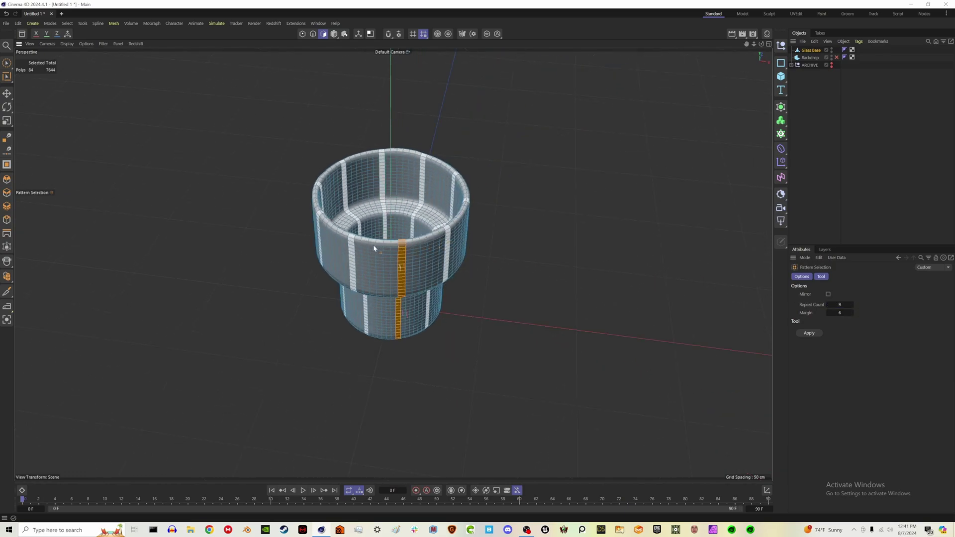
{"action": "left_click_drag", "start_coordinate": [362, 245], "coordinate": [423, 225], "text": "alt"}
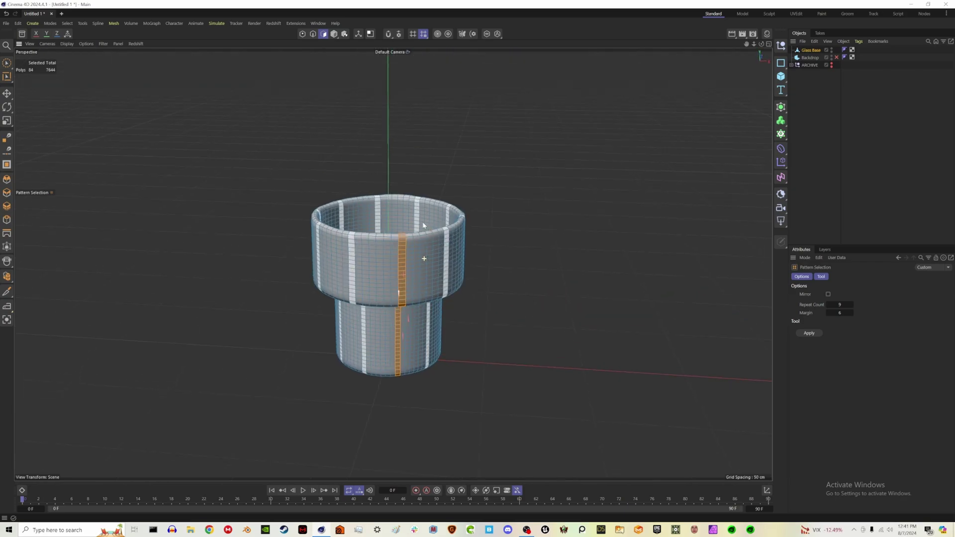
Apply the nine-stripe pattern and store it as a Polygon Selection tag.
{"action": "left_click", "coordinate": [813, 334]}
{"action": "left_click_drag", "start_coordinate": [342, 239], "coordinate": [366, 261], "text": "alt"}
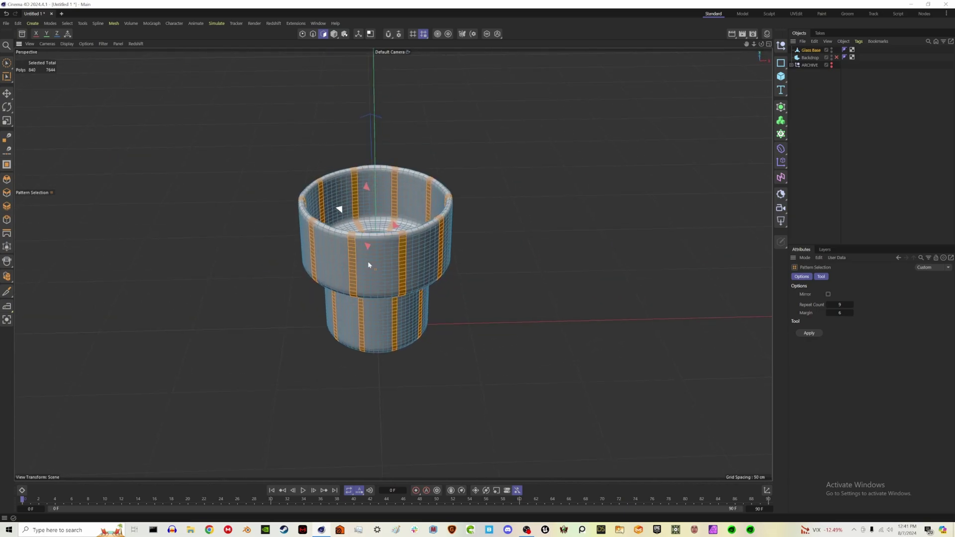
{"action": "left_click", "coordinate": [67, 24]}
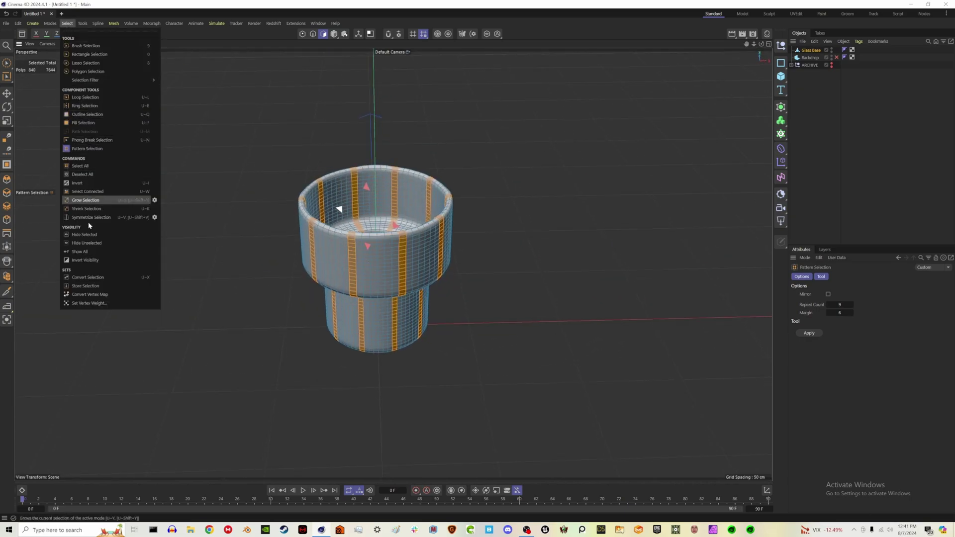
{"action": "left_click", "coordinate": [85, 285]}
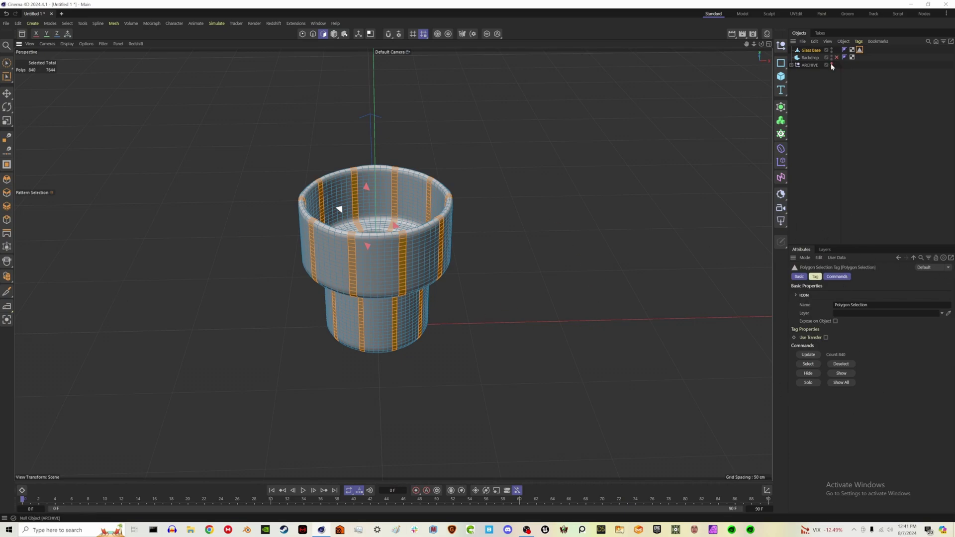
Check the ARCHIVE null's contents and reselect Glass Base.
{"action": "left_click", "coordinate": [791, 64]}
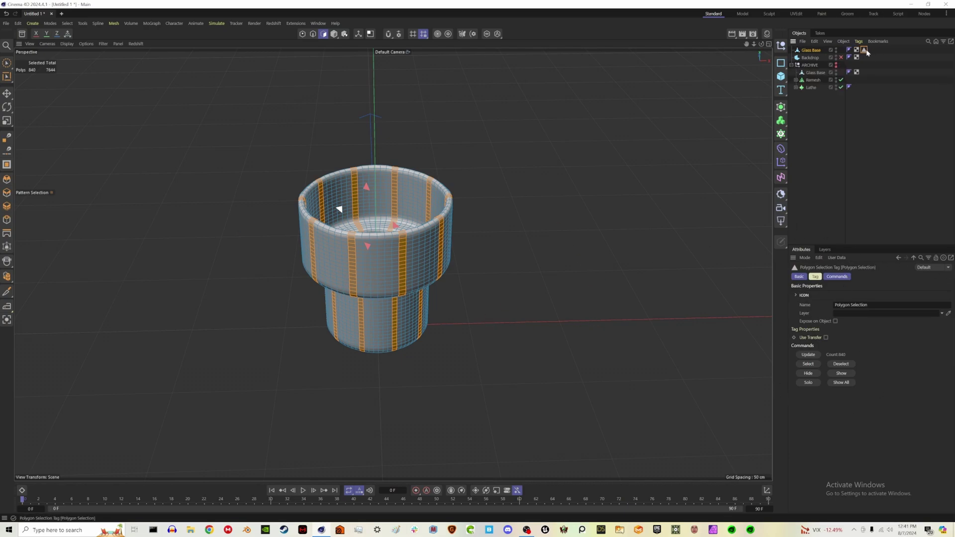
{"action": "left_click", "coordinate": [791, 64]}
{"action": "left_click", "coordinate": [809, 57]}
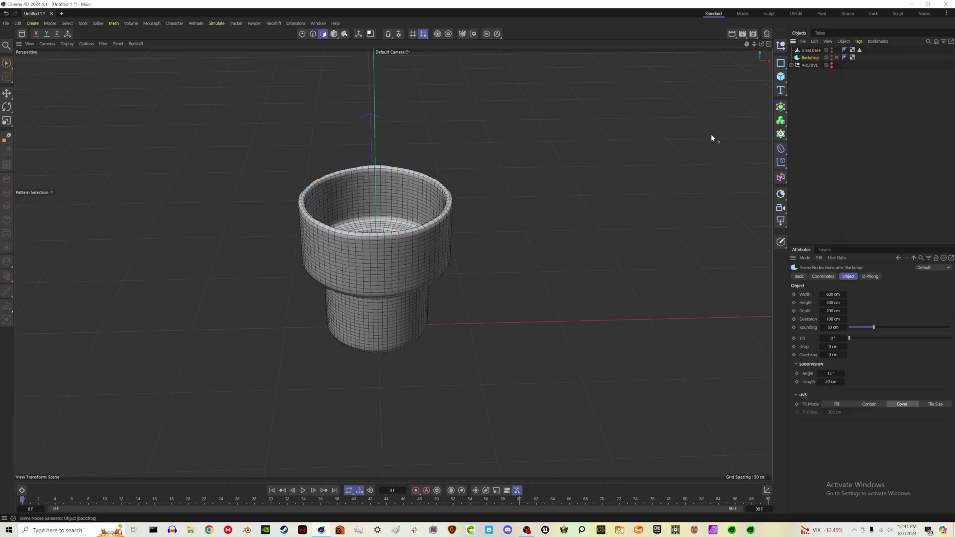
{"action": "left_click", "coordinate": [808, 49]}
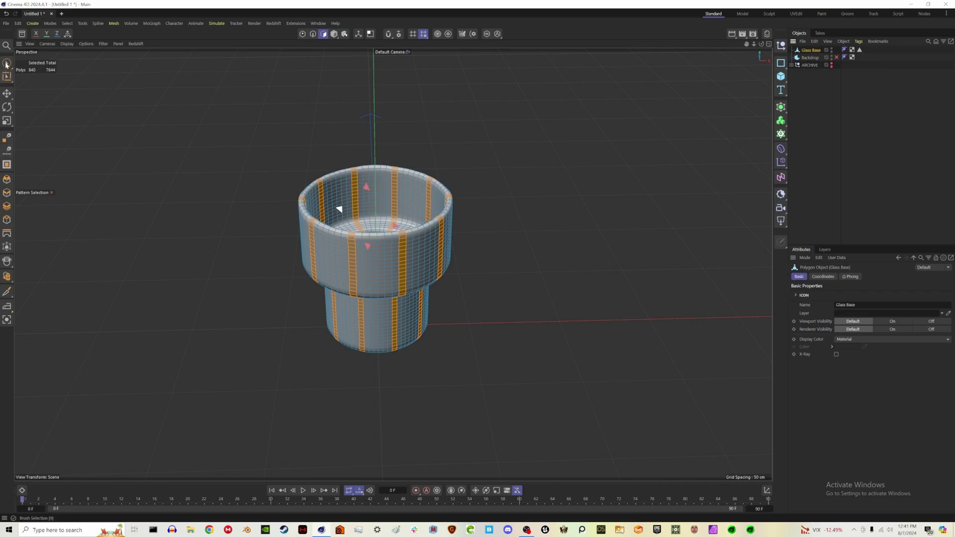
Extrude the stripe polygons slightly outward, then clear the selection.
{"action": "left_click", "coordinate": [7, 193]}
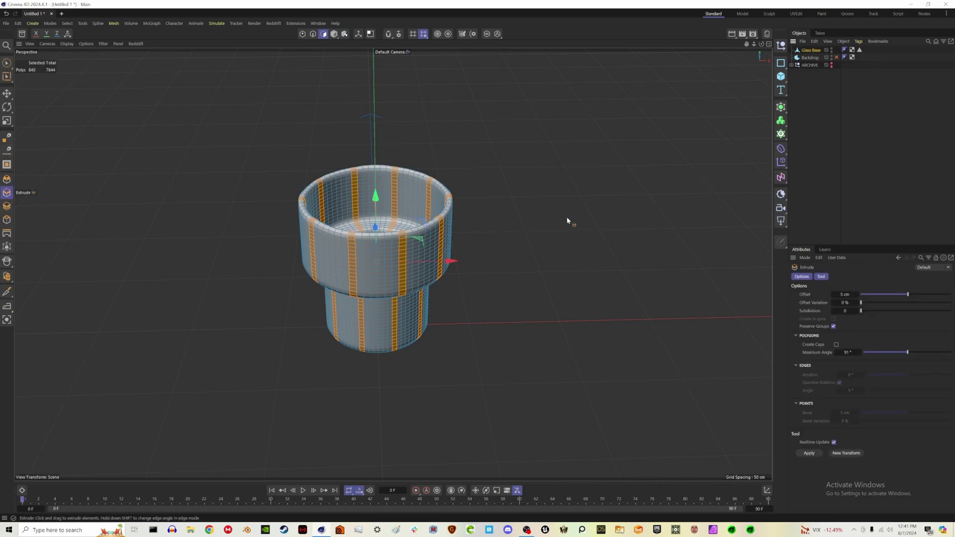
{"action": "left_click_drag", "start_coordinate": [567, 221], "coordinate": [583, 220]}
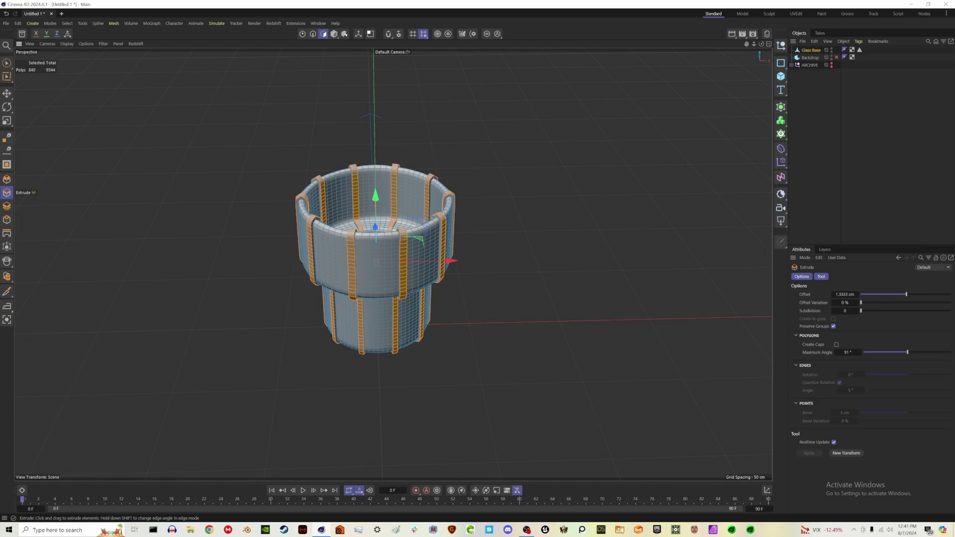
{"action": "left_click", "coordinate": [7, 63]}
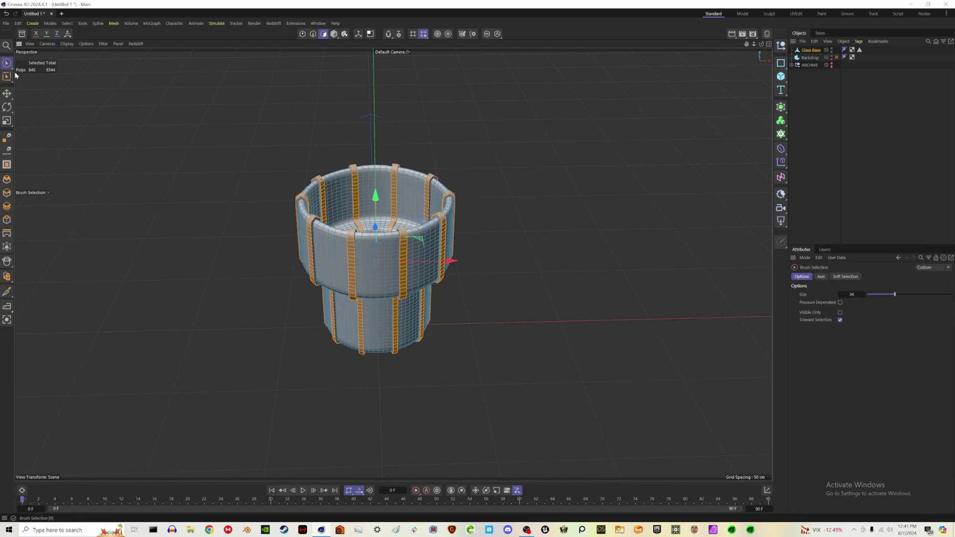
{"action": "left_click", "coordinate": [554, 206]}
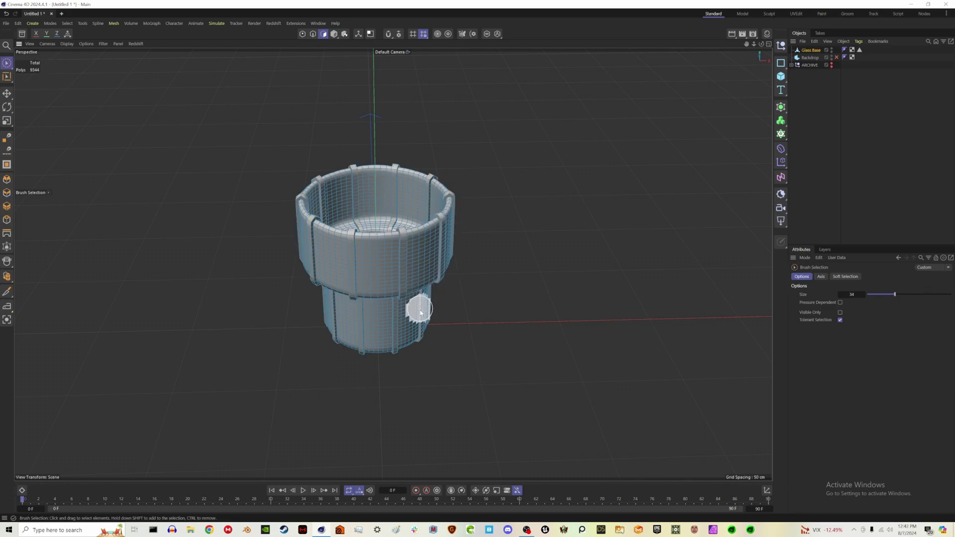
Switch to the Loop Selection tool with the U~L shortcut.
{"action": "mouse_move", "coordinate": [420, 312]}
{"action": "left_mouse_down", "text": "alt"}
{"action": "mouse_move", "coordinate": [315, 279]}
{"action": "mouse_move", "coordinate": [254, 276]}
{"action": "mouse_move", "coordinate": [413, 297]}
{"action": "mouse_move", "coordinate": [430, 339]}
{"action": "mouse_move", "coordinate": [396, 337]}
{"action": "left_mouse_up", "text": "alt"}
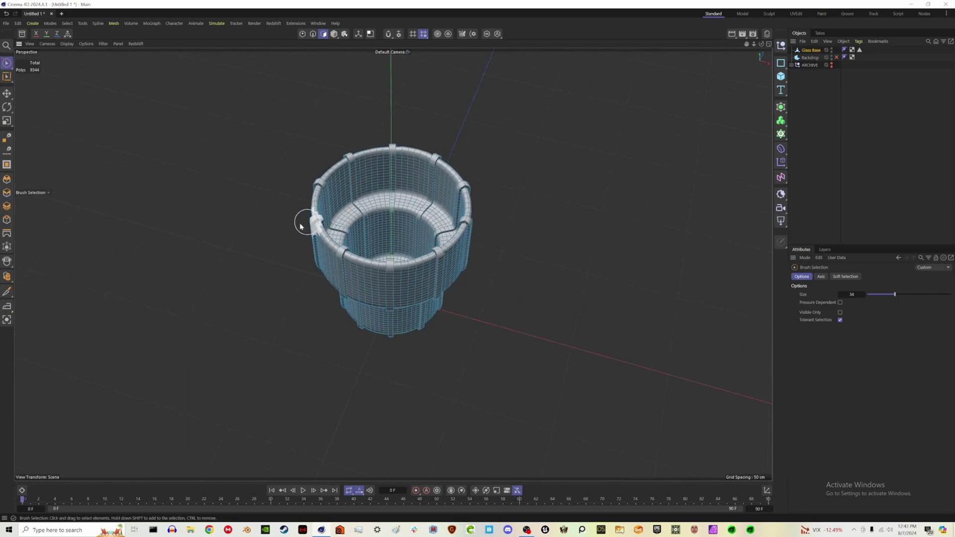
{"action": "mouse_move", "coordinate": [454, 245]}
{"action": "left_mouse_down", "text": "alt"}
{"action": "mouse_move", "coordinate": [486, 245]}
{"action": "mouse_move", "coordinate": [503, 216]}
{"action": "left_mouse_up", "text": "alt"}
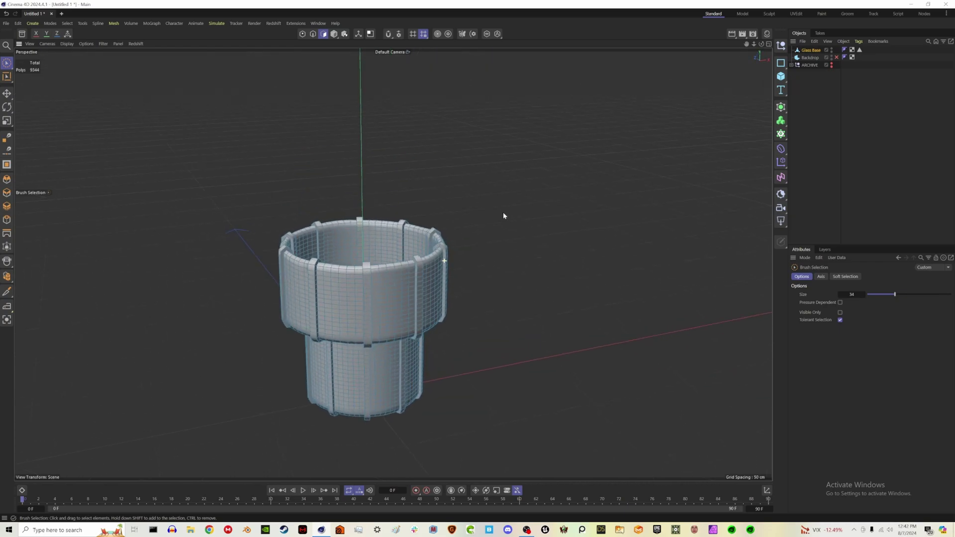
{"action": "left_click_drag", "start_coordinate": [418, 298], "coordinate": [443, 250], "text": "alt"}
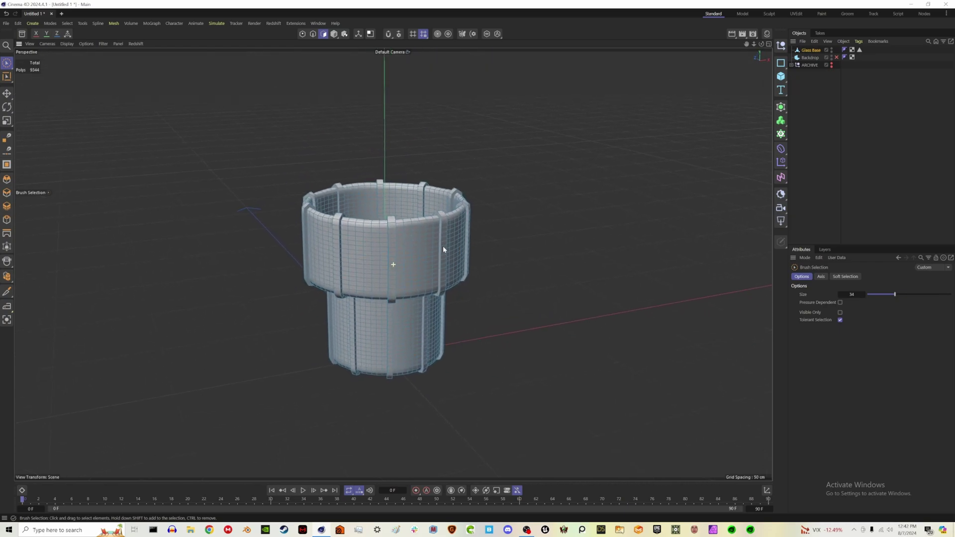
{"action": "key", "text": "u"}
{"action": "key", "text": "l"}
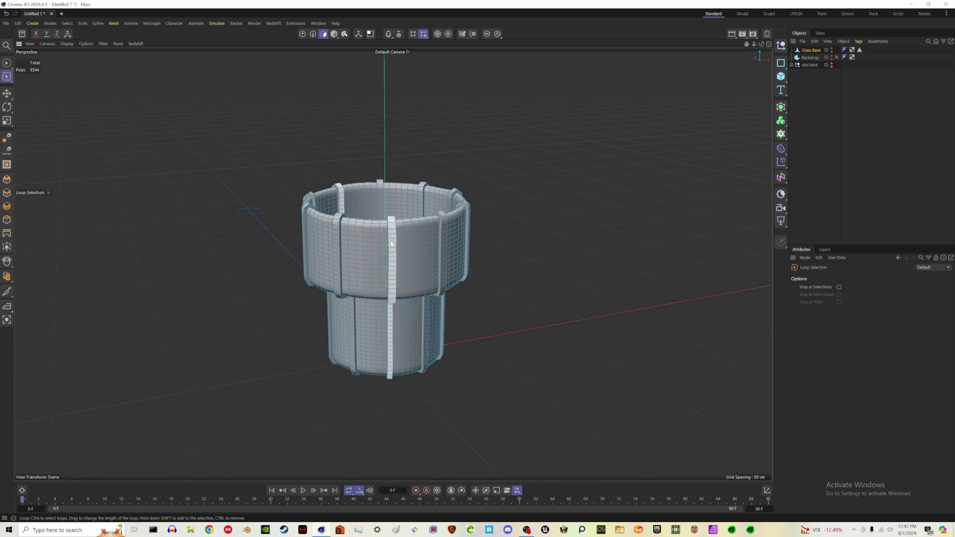
Loop-select one vertical strip, repeat it with Pattern Selection, and save it as a selection set.
{"action": "left_click", "coordinate": [391, 244]}
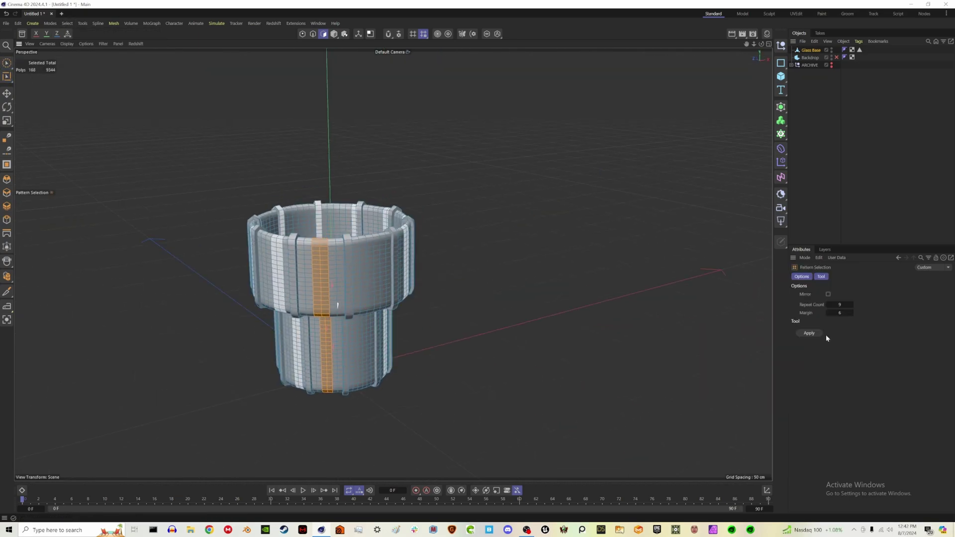
{"action": "left_click", "coordinate": [809, 332]}
{"action": "left_click", "coordinate": [67, 24]}
{"action": "left_click", "coordinate": [90, 234]}
{"action": "left_click_drag", "start_coordinate": [210, 175], "coordinate": [149, 159], "text": "alt"}
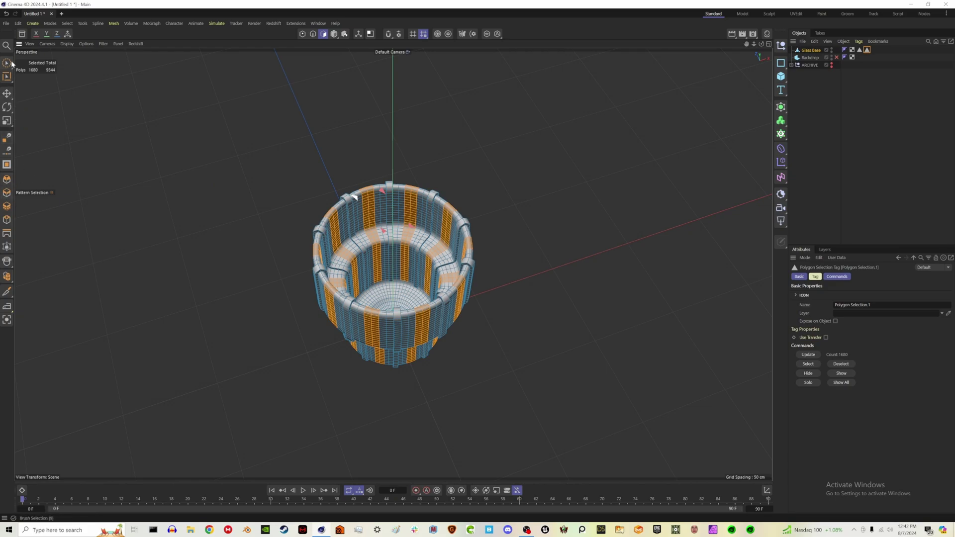
Scale the striped polygons inward to about 97%, then clear the selection.
{"action": "key", "text": "t"}
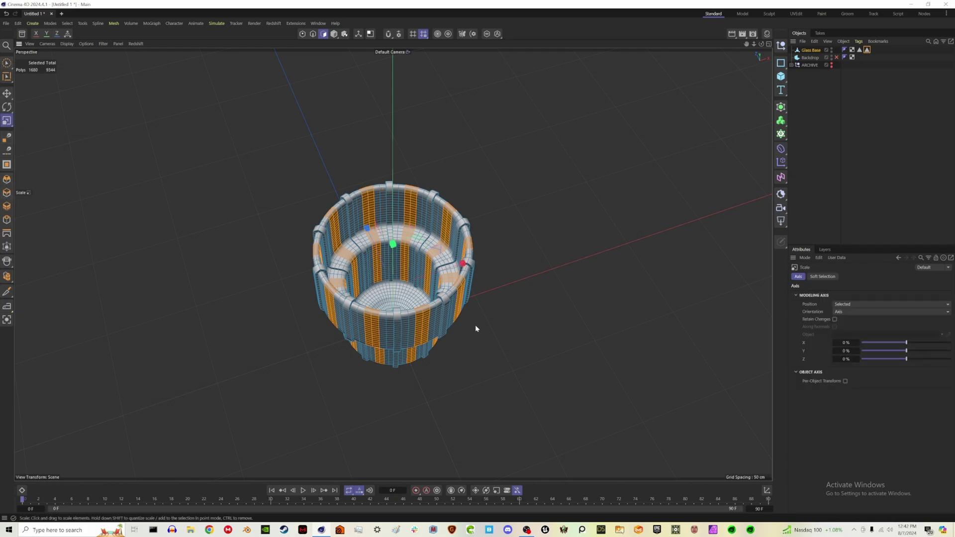
{"action": "left_click_drag", "start_coordinate": [468, 359], "coordinate": [466, 324], "text": "alt"}
{"action": "mouse_move", "coordinate": [517, 338]}
{"action": "left_mouse_down"}
{"action": "mouse_move", "coordinate": [508, 338]}
{"action": "mouse_move", "coordinate": [526, 335]}
{"action": "mouse_move", "coordinate": [510, 337]}
{"action": "left_mouse_up"}
{"action": "key", "text": "9"}
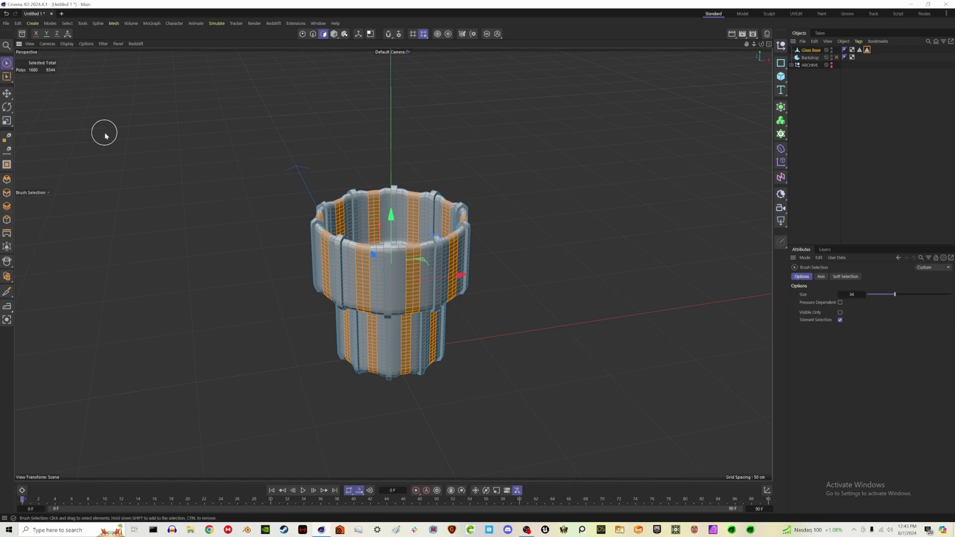
{"action": "left_click", "coordinate": [490, 405]}
{"action": "left_click_drag", "start_coordinate": [489, 405], "coordinate": [440, 355], "text": "alt"}
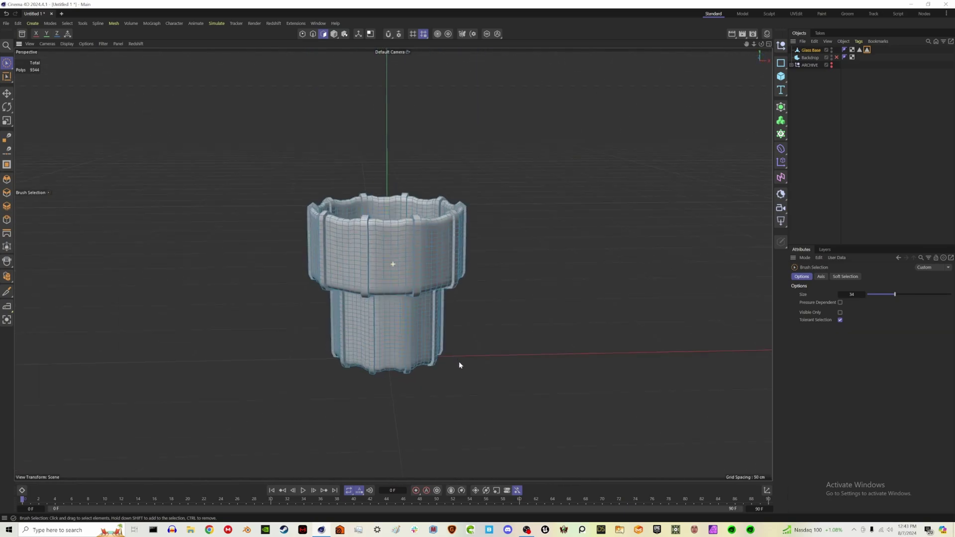
Loop-select the upper horizontal bands and scale them up to about 103%.
{"action": "left_click_drag", "start_coordinate": [458, 360], "coordinate": [426, 320], "text": "alt"}
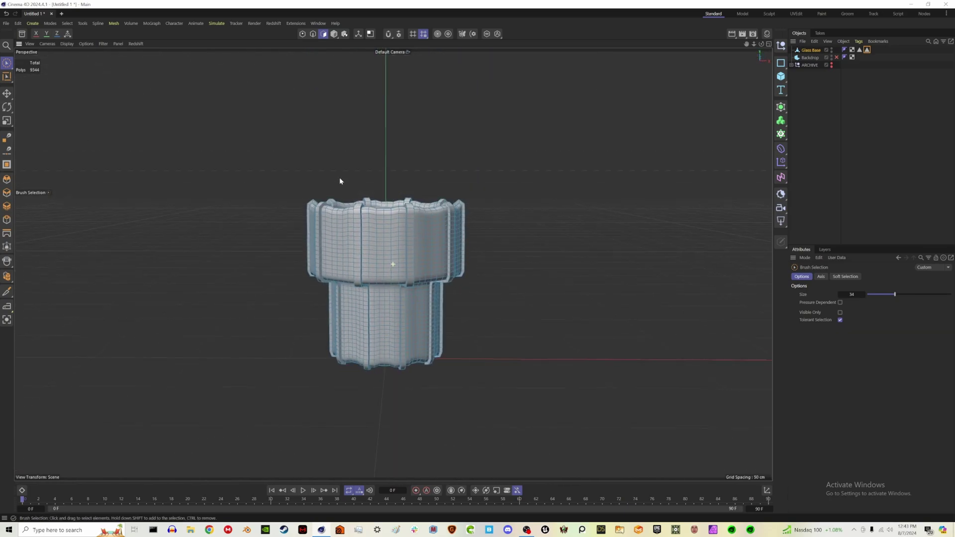
{"action": "left_click_drag", "start_coordinate": [339, 180], "coordinate": [326, 171], "text": "alt"}
{"action": "key", "text": "u"}
{"action": "key", "text": "l"}
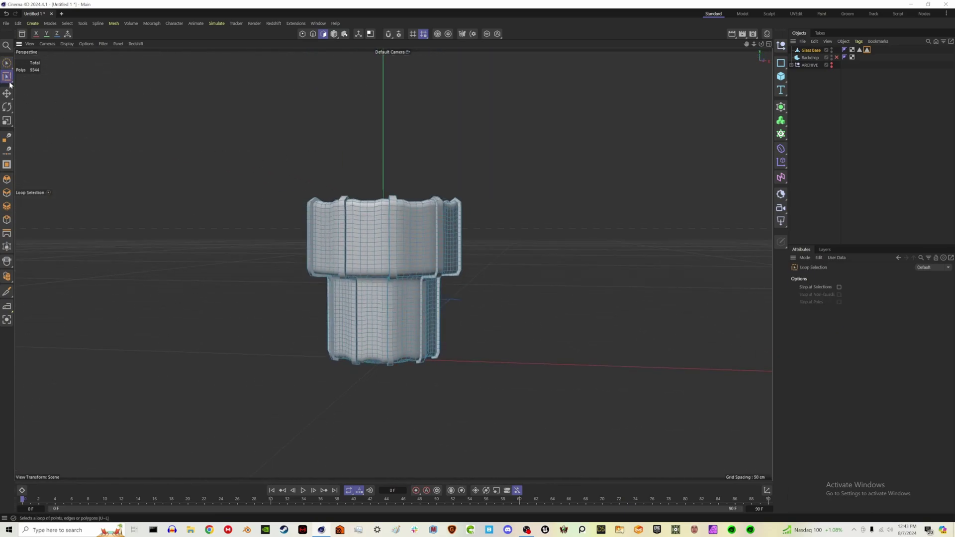
{"action": "left_click", "coordinate": [437, 242]}
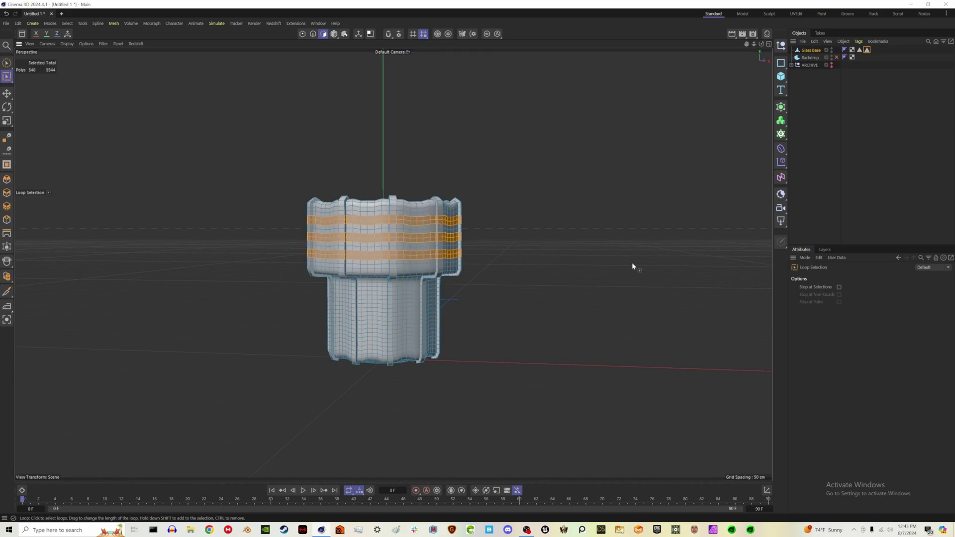
{"action": "key", "text": "t"}
{"action": "left_click_drag", "start_coordinate": [547, 262], "coordinate": [560, 262]}
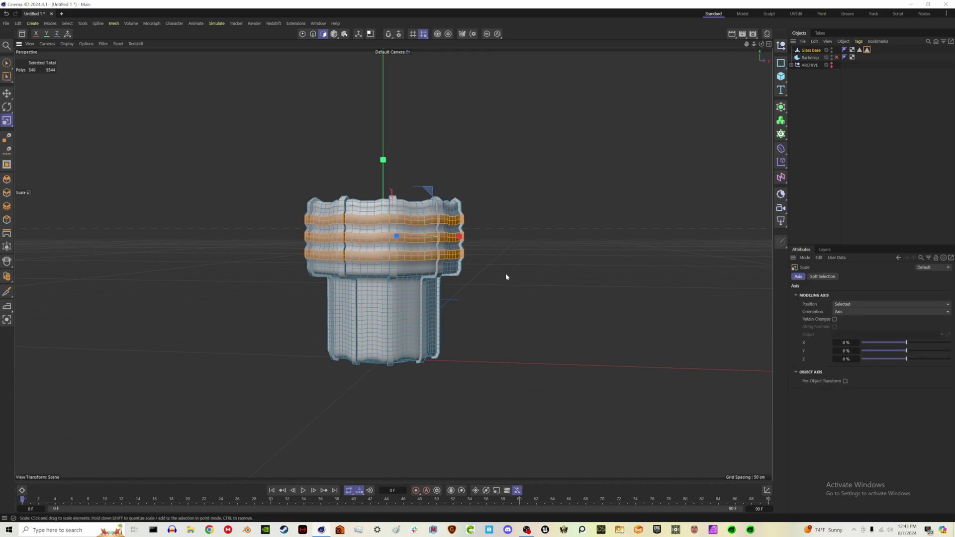
{"action": "mouse_move", "coordinate": [505, 273]}
{"action": "left_mouse_down", "text": "alt"}
{"action": "mouse_move", "coordinate": [493, 293]}
{"action": "mouse_move", "coordinate": [330, 235]}
{"action": "mouse_move", "coordinate": [309, 281]}
{"action": "mouse_move", "coordinate": [366, 326]}
{"action": "mouse_move", "coordinate": [347, 264]}
{"action": "mouse_move", "coordinate": [333, 271]}
{"action": "mouse_move", "coordinate": [389, 269]}
{"action": "mouse_move", "coordinate": [400, 239]}
{"action": "mouse_move", "coordinate": [326, 293]}
{"action": "mouse_move", "coordinate": [343, 318]}
{"action": "left_mouse_up", "text": "alt"}
{"action": "key", "text": "9"}
Rename the Glass Base object to 'Glass'.
{"action": "left_click", "coordinate": [815, 51]}
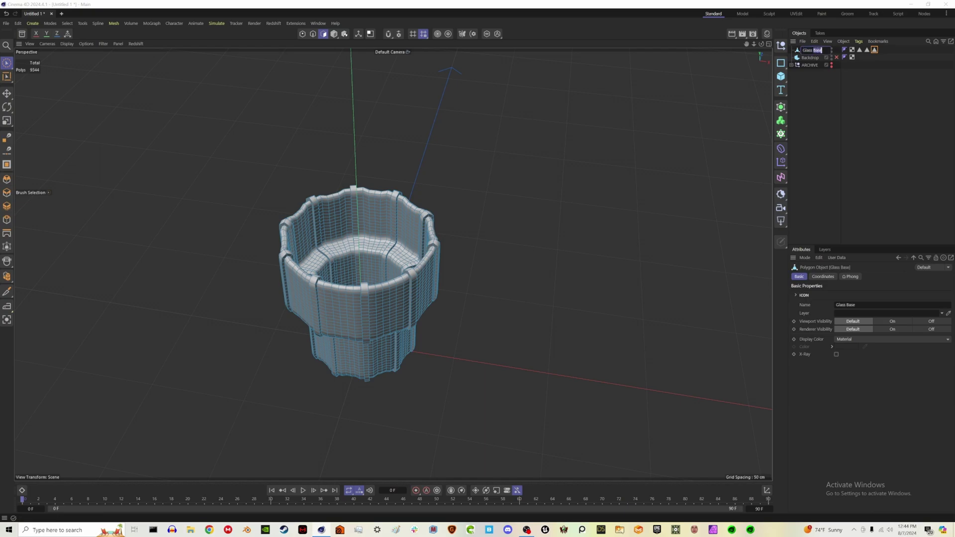
{"action": "type", "text": "Glass"}
{"action": "key", "text": "Return"}
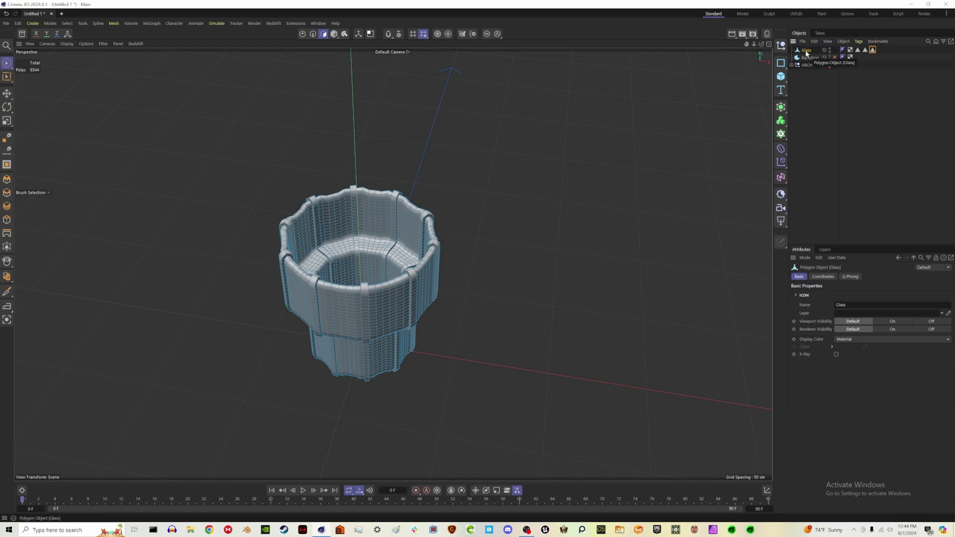
{"action": "left_click_drag", "start_coordinate": [319, 288], "coordinate": [305, 228], "text": "alt"}
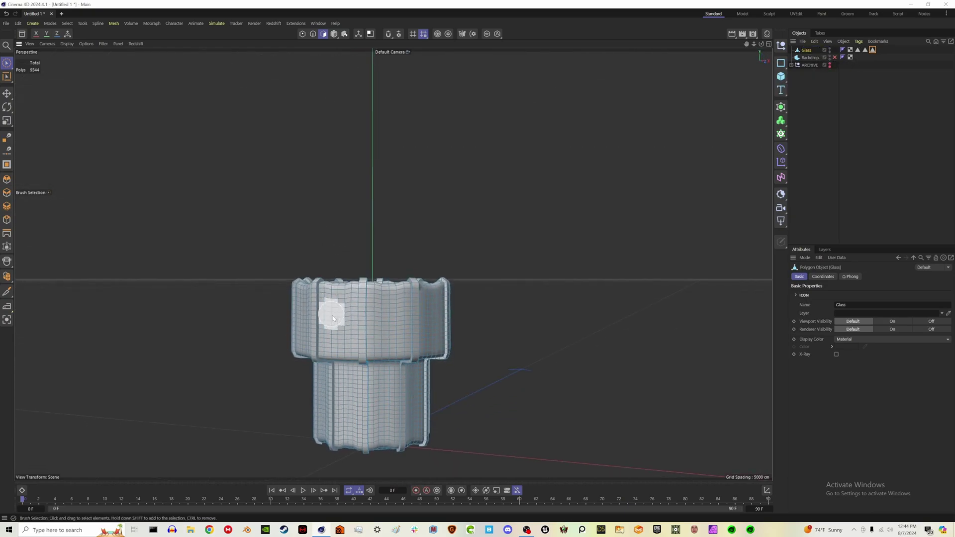
{"action": "mouse_move", "coordinate": [330, 313]}
{"action": "left_mouse_down", "text": "alt"}
{"action": "mouse_move", "coordinate": [427, 226]}
{"action": "mouse_move", "coordinate": [387, 174]}
{"action": "mouse_move", "coordinate": [393, 159]}
{"action": "left_mouse_up", "text": "alt"}
{"action": "left_click", "coordinate": [7, 63]}
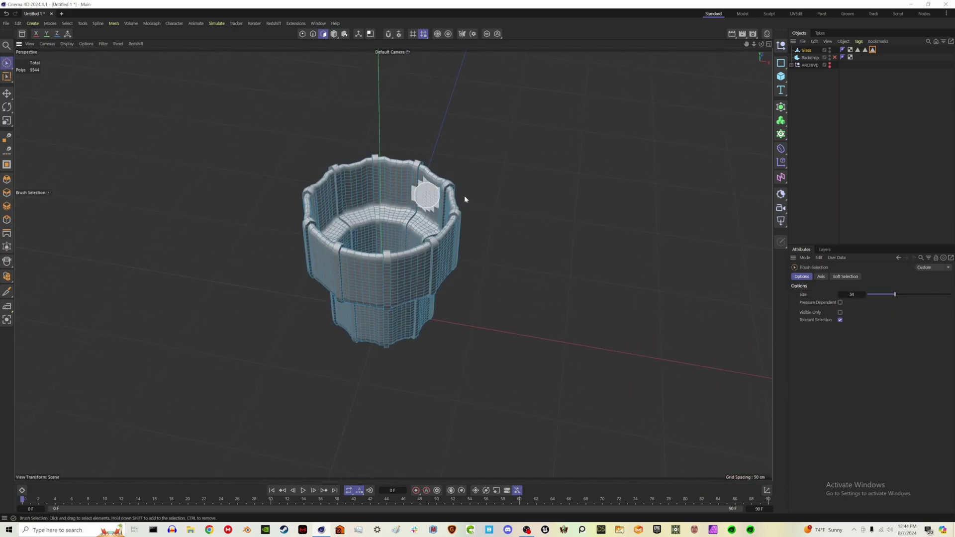
Create a Redshift material in the Material Manager and apply a glass-like preset.
{"action": "left_click", "coordinate": [766, 33]}
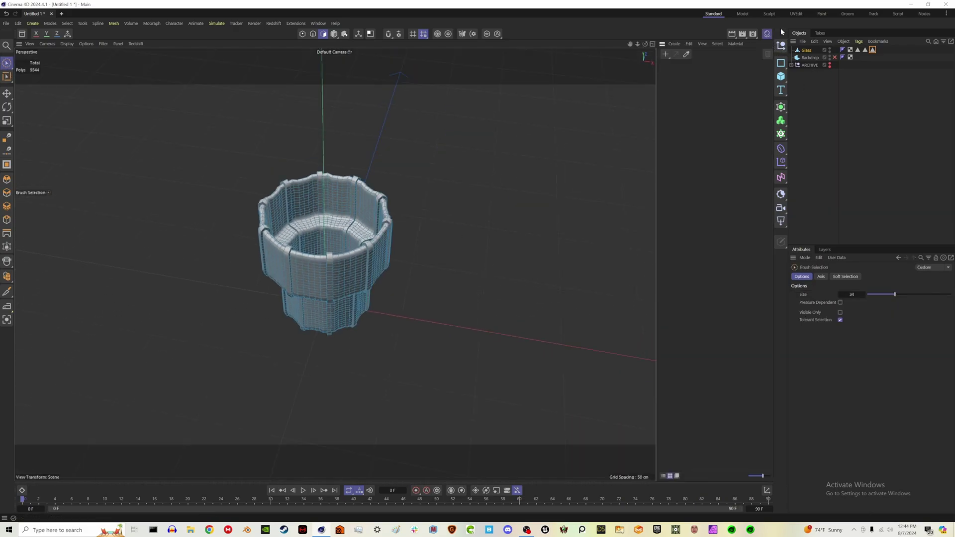
{"action": "left_click", "coordinate": [674, 44]}
{"action": "mouse_move", "coordinate": [695, 66]}
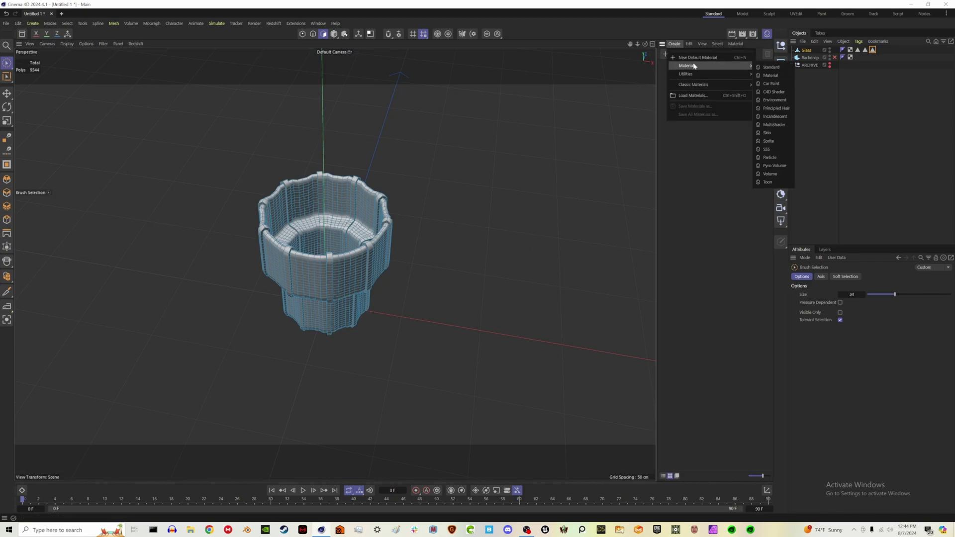
{"action": "left_click", "coordinate": [770, 75]}
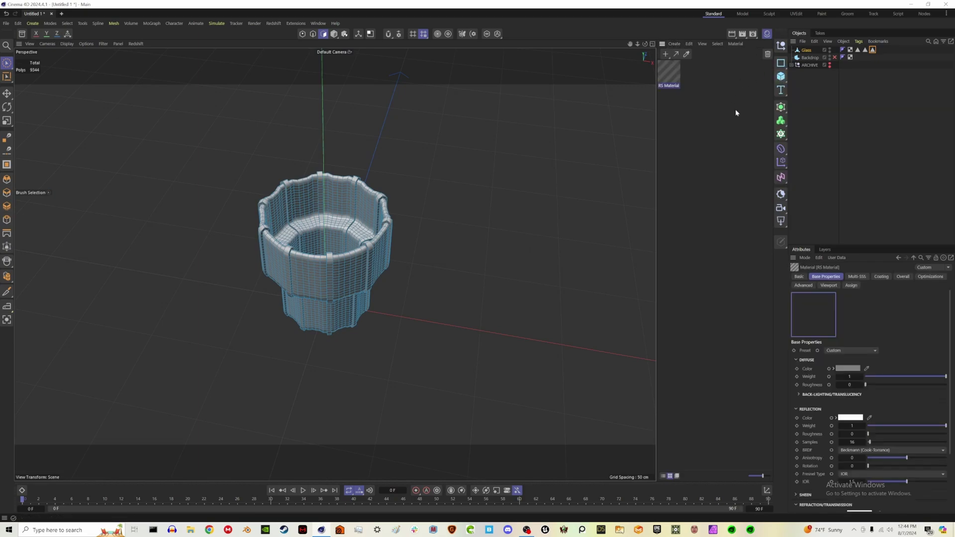
{"action": "left_click", "coordinate": [842, 350]}
{"action": "left_click", "coordinate": [839, 378]}
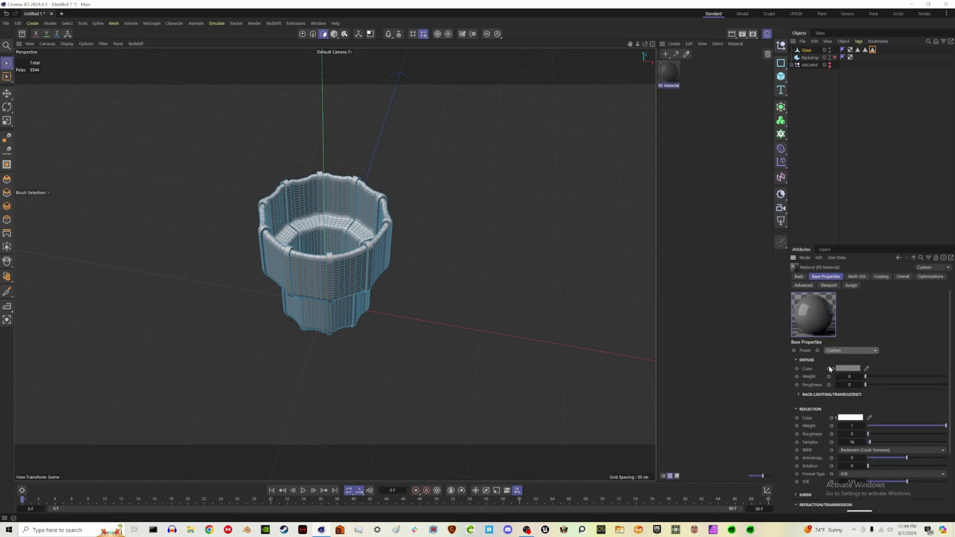
{"action": "scroll", "coordinate": [862, 406], "scroll_direction": "down", "scroll_amount": 3}
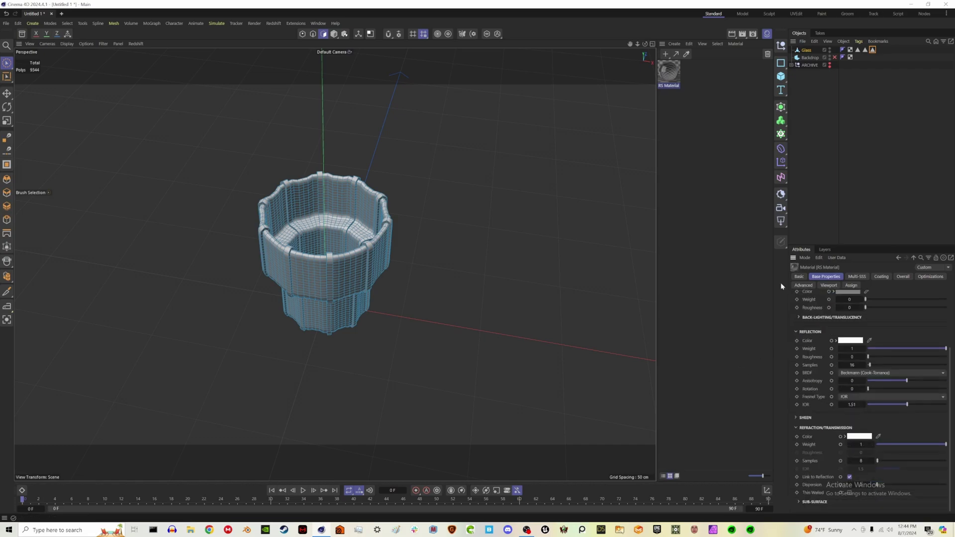
{"action": "left_click", "coordinate": [676, 76]}
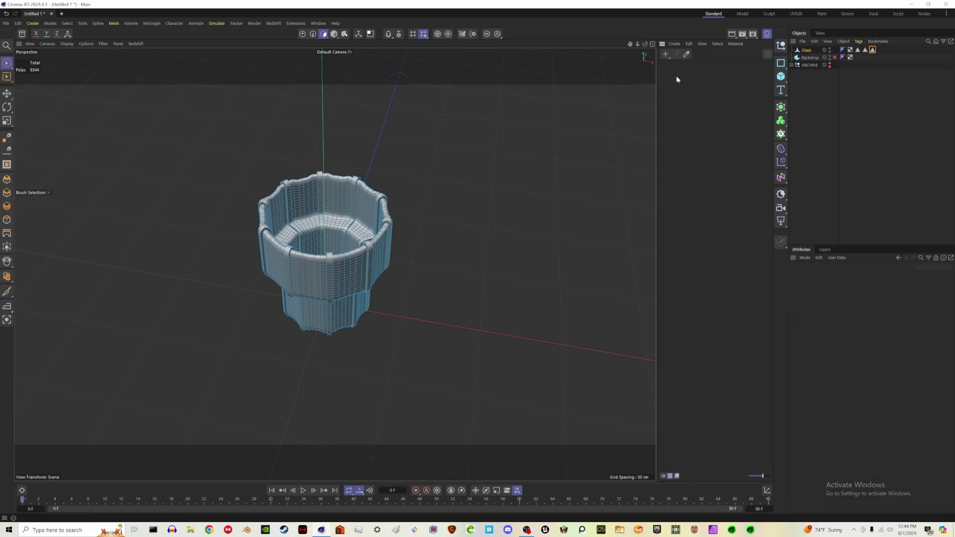
Assign a new RS Standard material to Glass with Transmission Weight 1 and reflection roughness about 0.075.
{"action": "left_click", "coordinate": [674, 43]}
{"action": "mouse_move", "coordinate": [689, 71]}
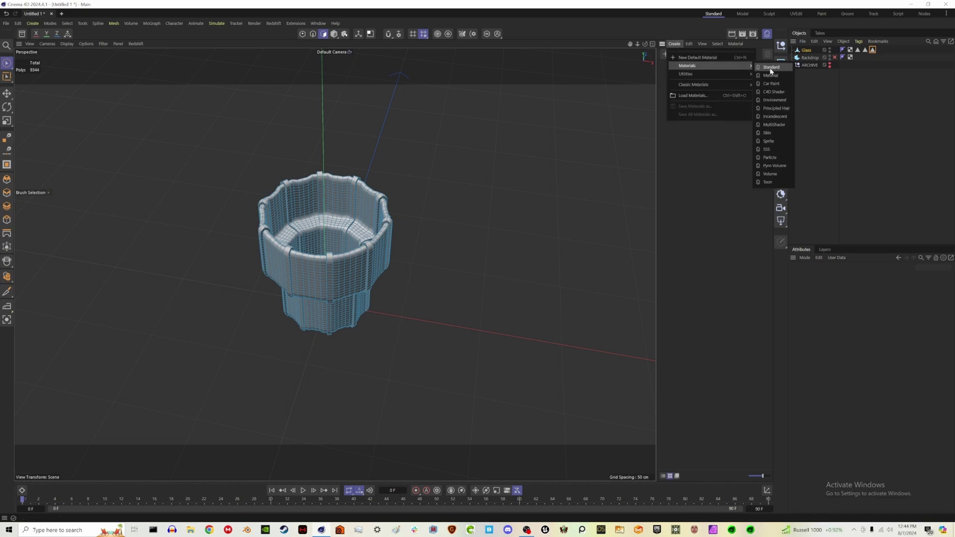
{"action": "left_click", "coordinate": [776, 80]}
{"action": "mouse_move", "coordinate": [668, 74]}
{"action": "left_mouse_down"}
{"action": "mouse_move", "coordinate": [825, 71]}
{"action": "mouse_move", "coordinate": [811, 53]}
{"action": "left_mouse_up"}
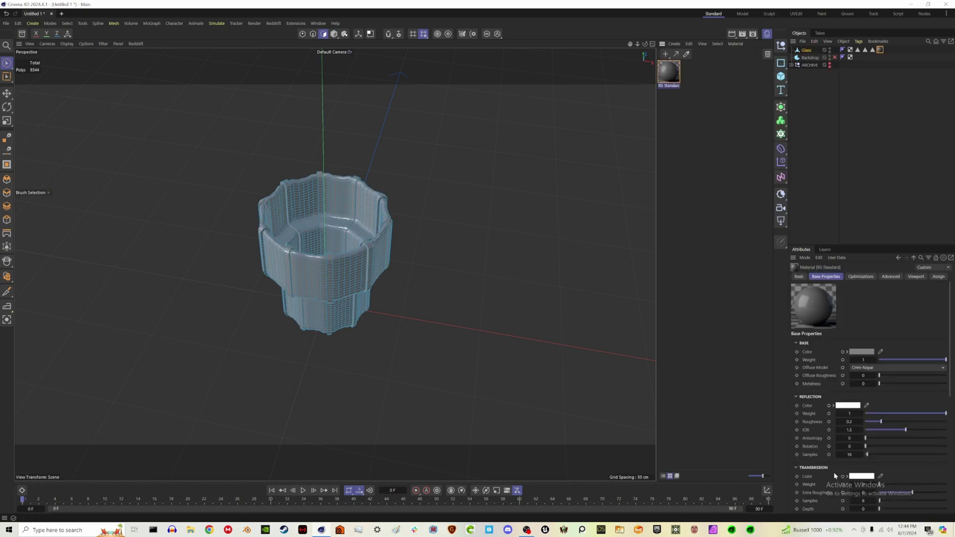
{"action": "left_click_drag", "start_coordinate": [910, 489], "coordinate": [911, 491]}
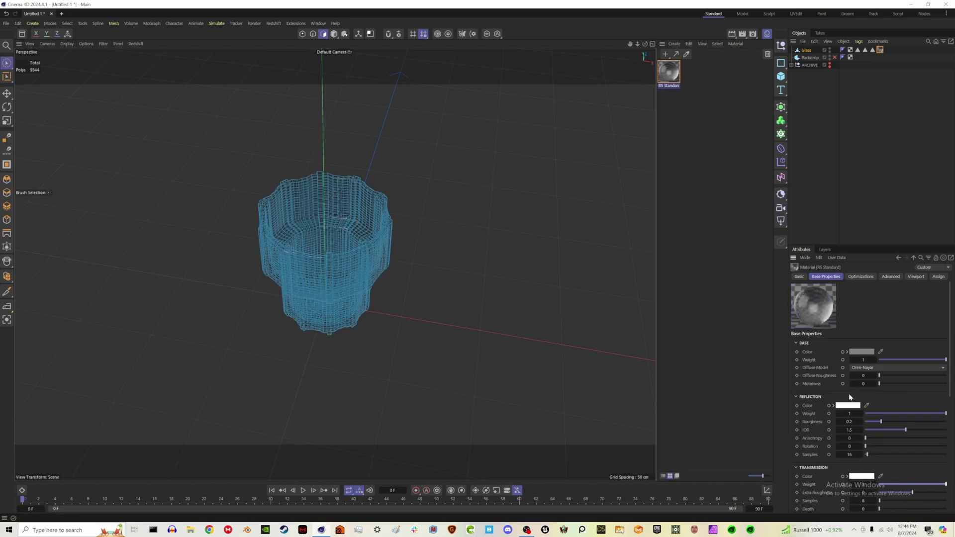
{"action": "left_click_drag", "start_coordinate": [876, 425], "coordinate": [871, 424]}
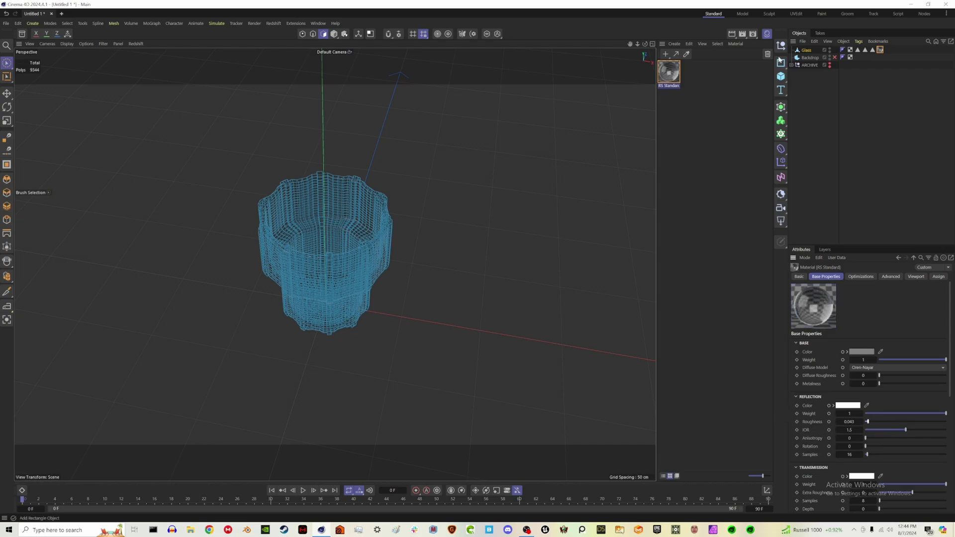
{"action": "left_click", "coordinate": [857, 423]}
{"action": "left_click", "coordinate": [711, 132]}
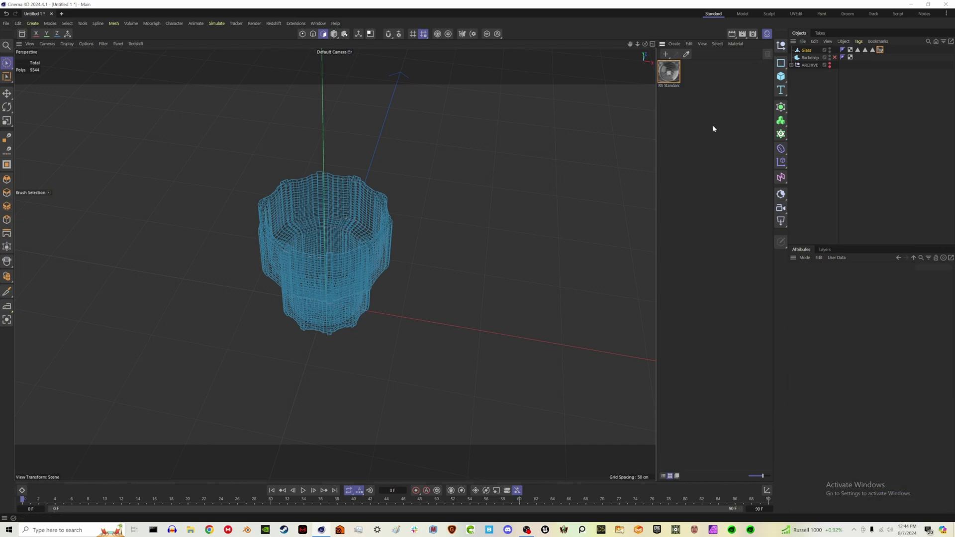
Switch to object mode, set plain shading without wireframe, and enable the Backdrop object.
{"action": "left_click", "coordinate": [333, 34]}
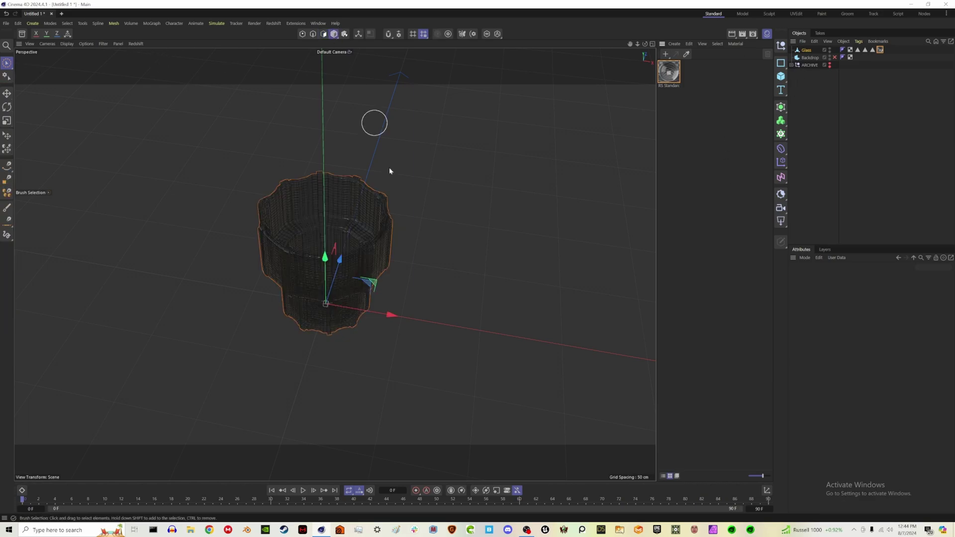
{"action": "left_click", "coordinate": [67, 44]}
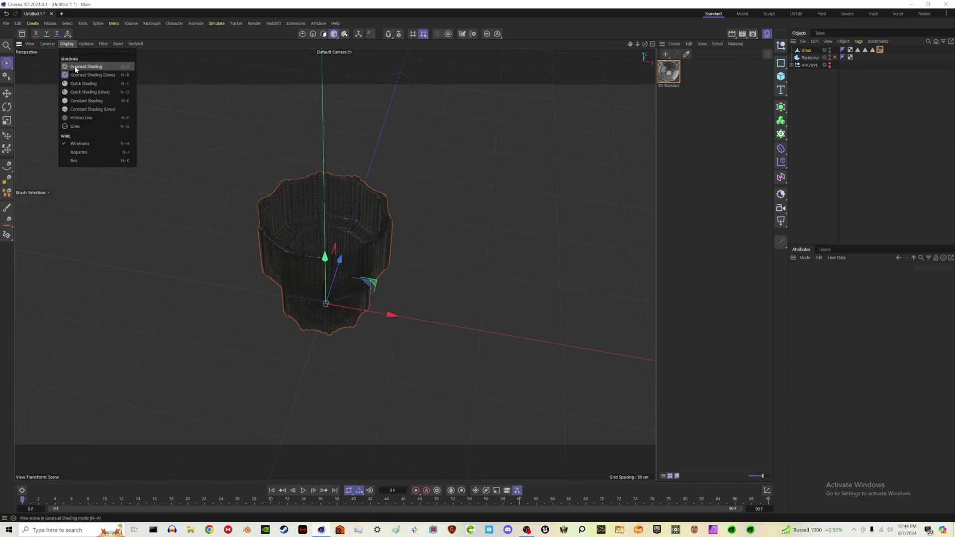
{"action": "left_click", "coordinate": [79, 67]}
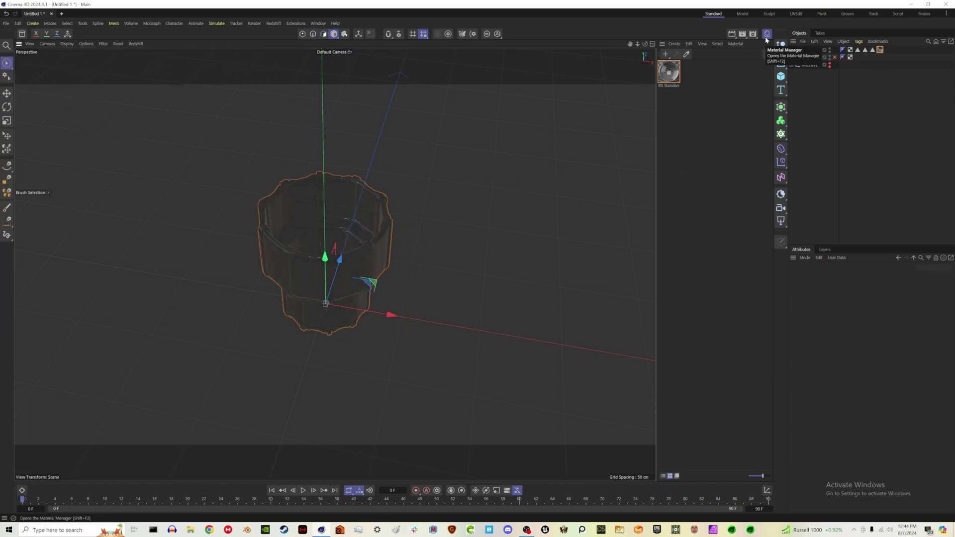
{"action": "left_click", "coordinate": [834, 57]}
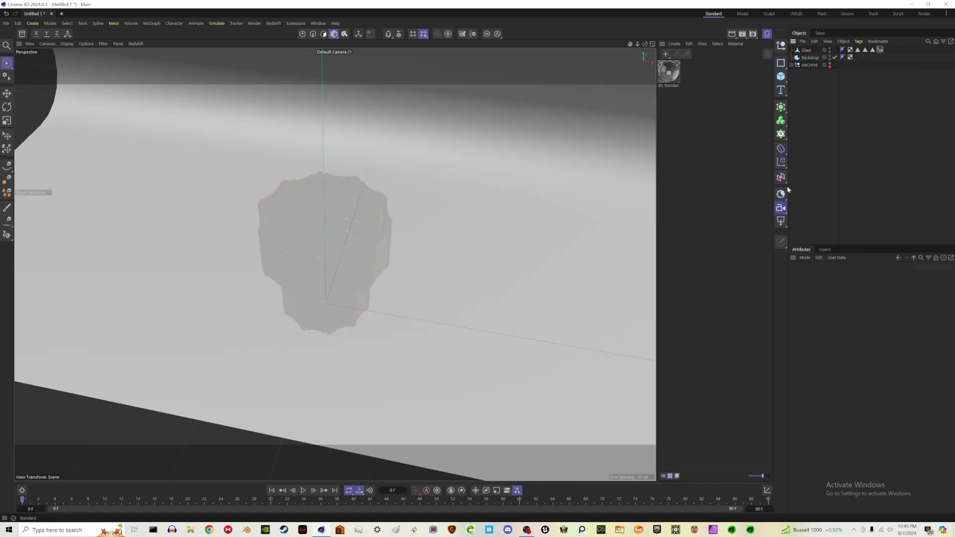
Add a Redshift camera with an 85 mm focal length.
{"action": "left_click", "coordinate": [780, 208]}
{"action": "double_click", "coordinate": [850, 316]}
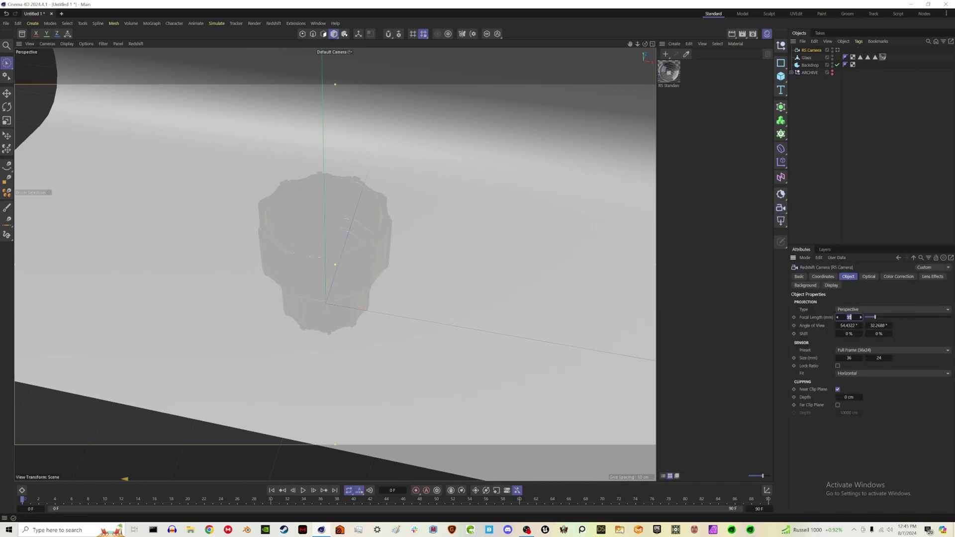
{"action": "type", "text": "85"}
{"action": "key", "text": "Return"}
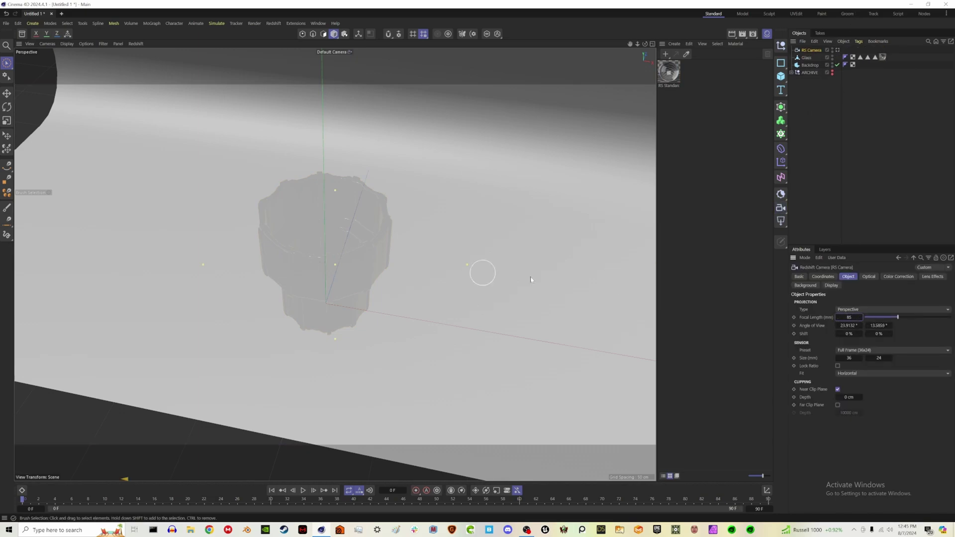
Look through the RS Camera and pull back so the cup sits smaller in frame.
{"action": "left_click", "coordinate": [837, 50]}
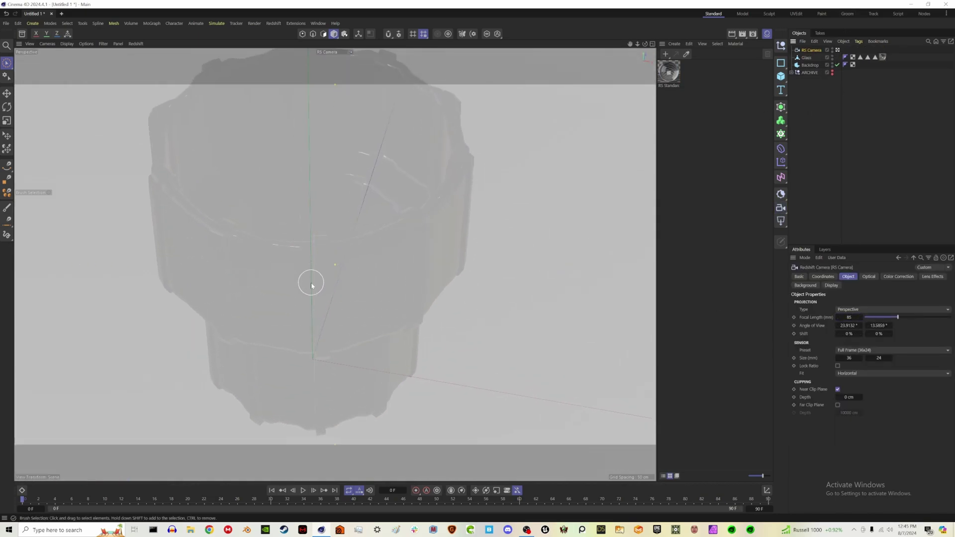
{"action": "scroll", "coordinate": [310, 261], "scroll_direction": "down", "scroll_amount": 3}
{"action": "scroll", "coordinate": [311, 256], "scroll_direction": "down", "scroll_amount": 3}
{"action": "left_click_drag", "start_coordinate": [309, 250], "coordinate": [331, 240], "text": "alt"}
Raise the RS Camera's focal length to 120 mm.
{"action": "left_click", "coordinate": [254, 23]}
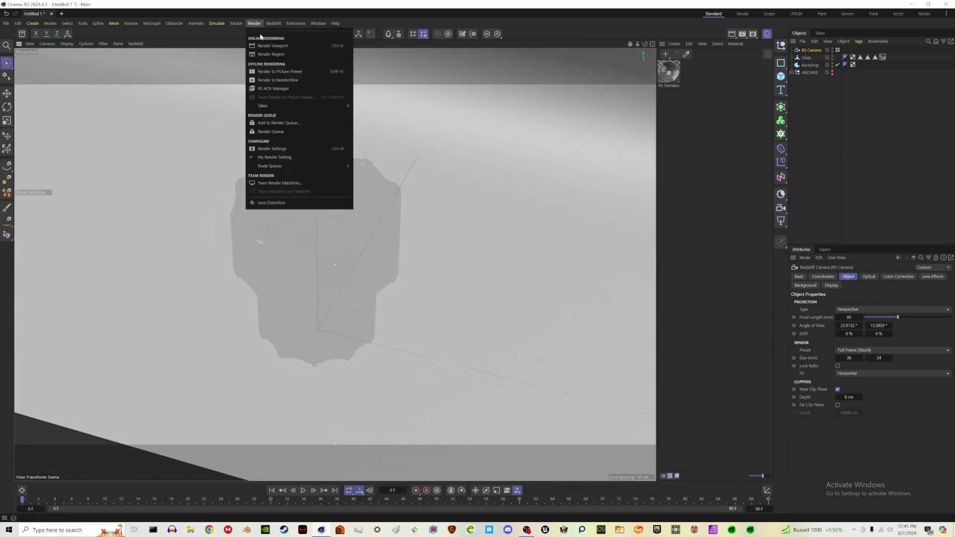
{"action": "left_click", "coordinate": [297, 152]}
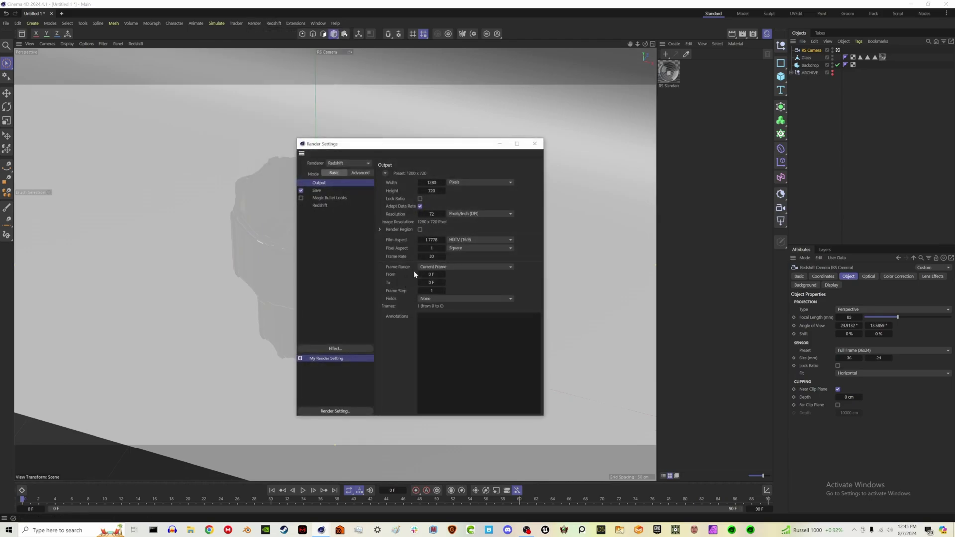
{"action": "right_click", "coordinate": [339, 377]}
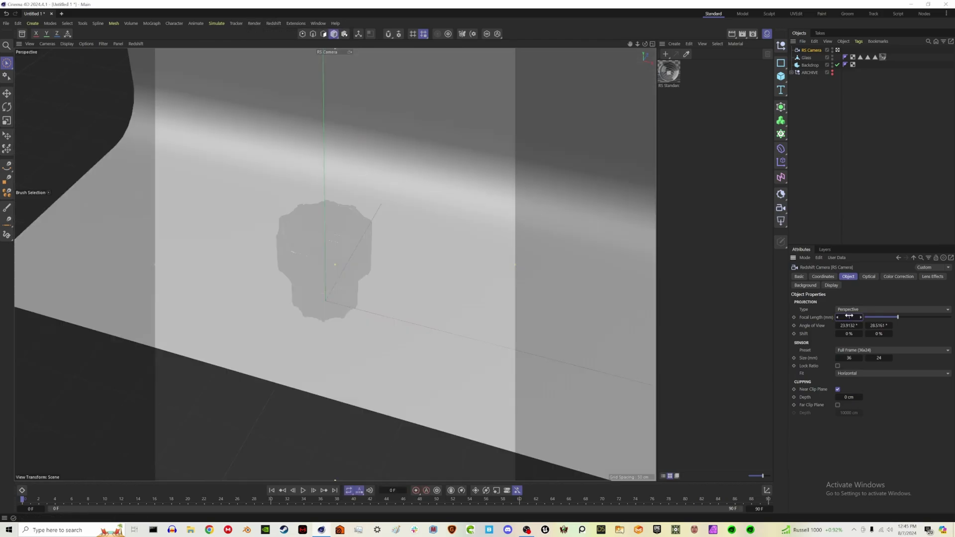
{"action": "scroll", "coordinate": [326, 266], "scroll_direction": "up", "scroll_amount": 3}
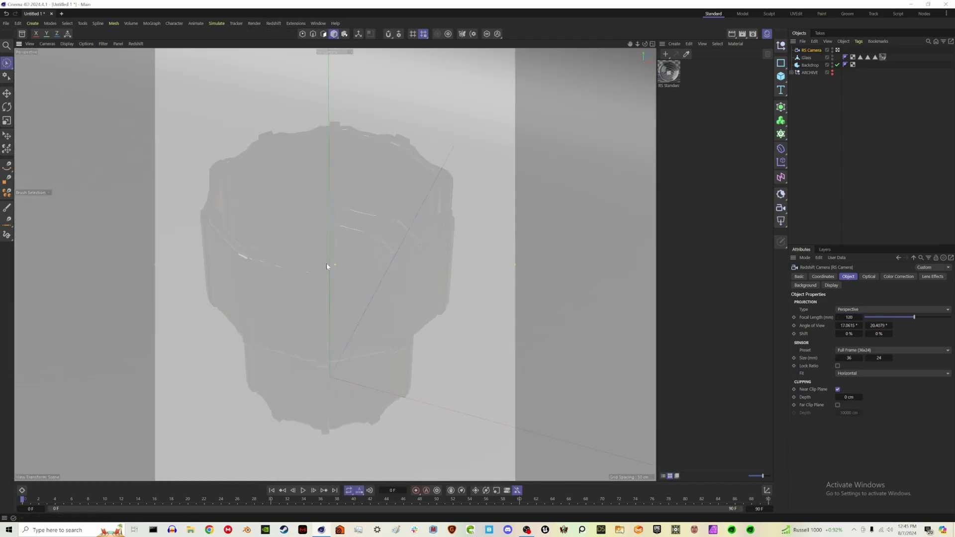
{"action": "left_click_drag", "start_coordinate": [346, 260], "coordinate": [336, 267], "text": "alt"}
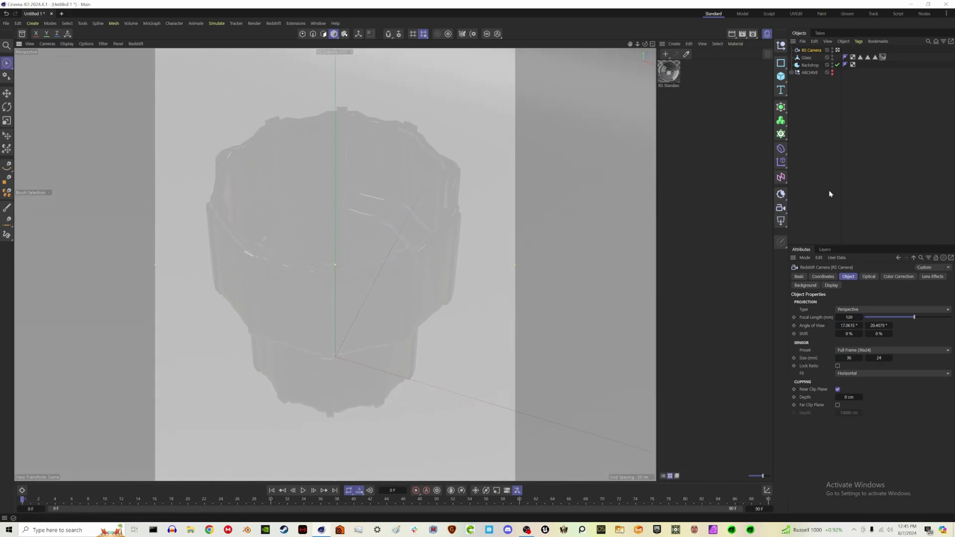
Deselect the camera and switch the viewport to solid, opaque shading.
{"action": "left_click", "coordinate": [823, 140]}
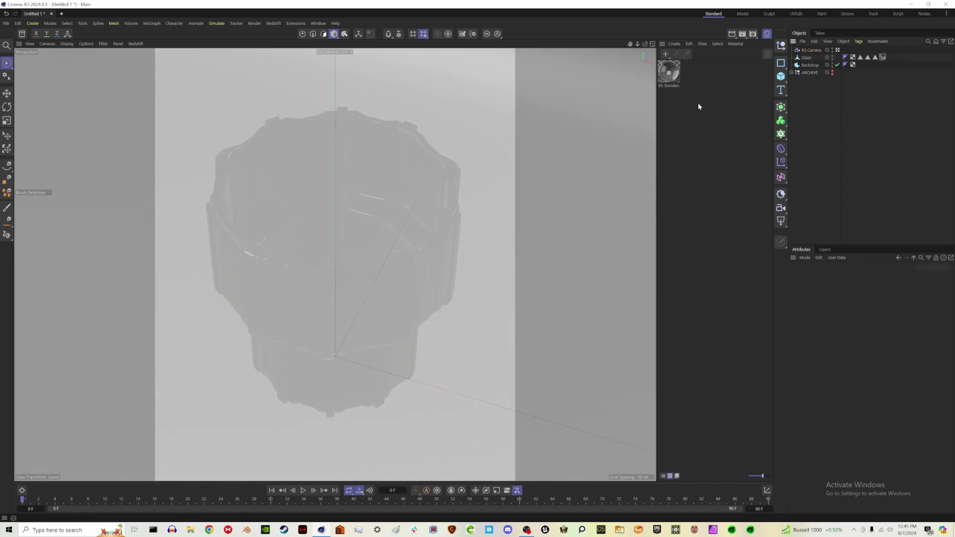
{"action": "left_click", "coordinate": [67, 44]}
{"action": "left_click", "coordinate": [115, 198]}
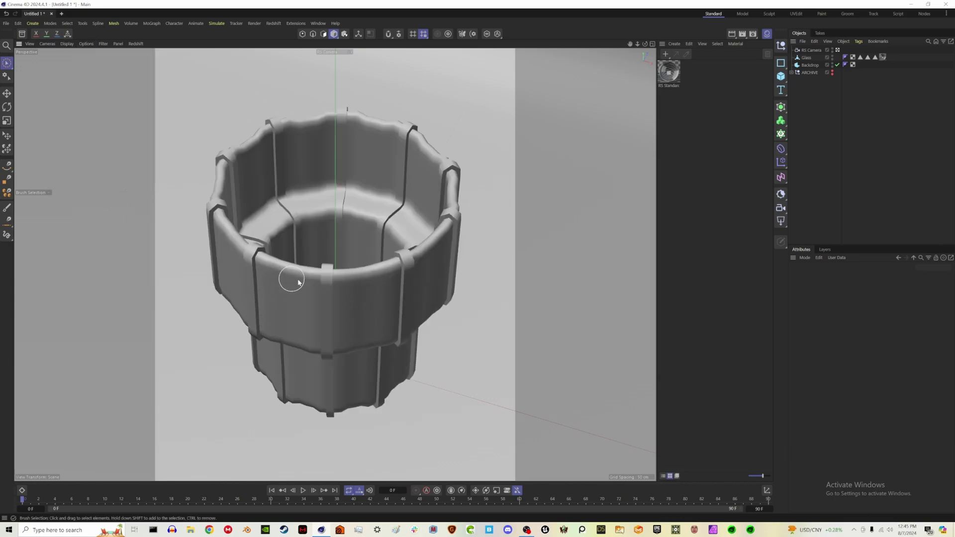
Open the Redshift RenderView and start an interactive render of the cup.
{"action": "left_click", "coordinate": [766, 36]}
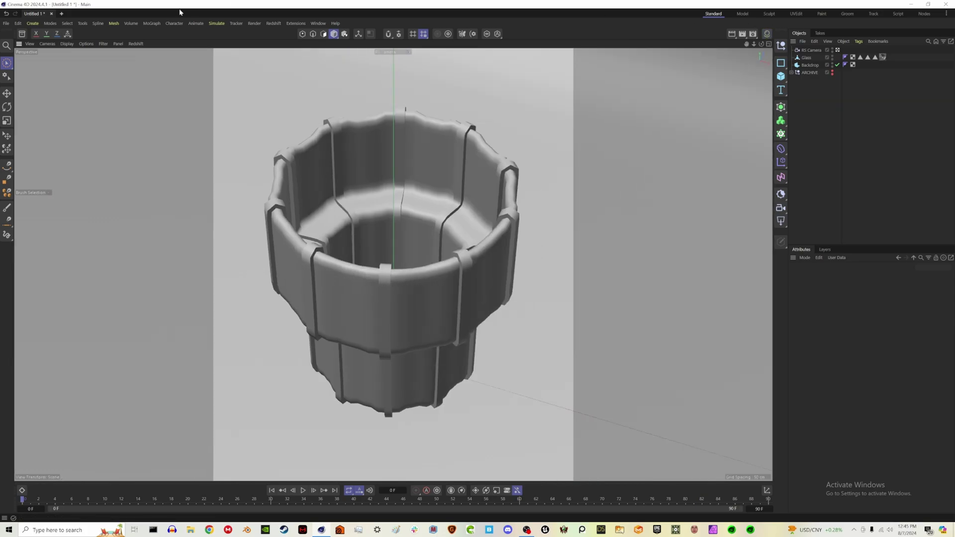
{"action": "left_click", "coordinate": [272, 23]}
{"action": "left_click", "coordinate": [296, 91]}
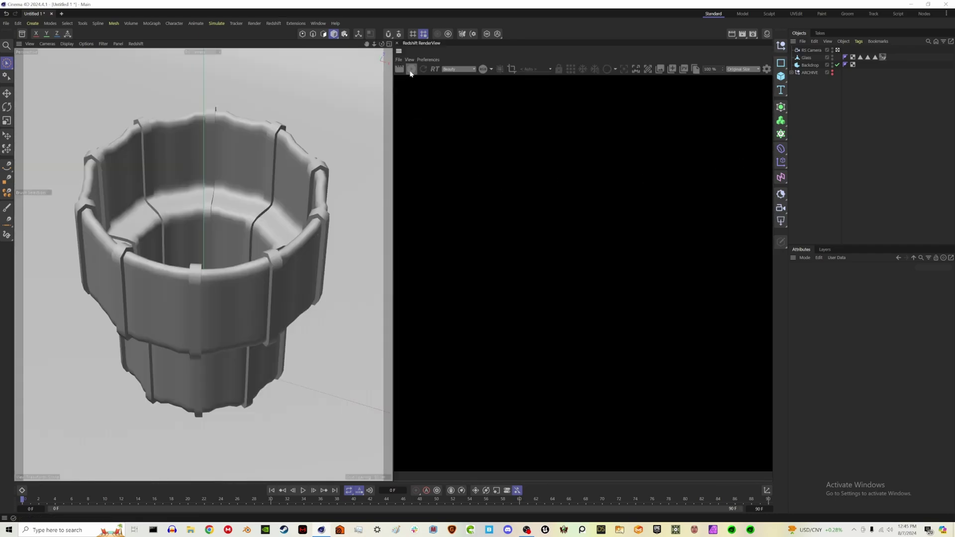
{"action": "left_click", "coordinate": [411, 71]}
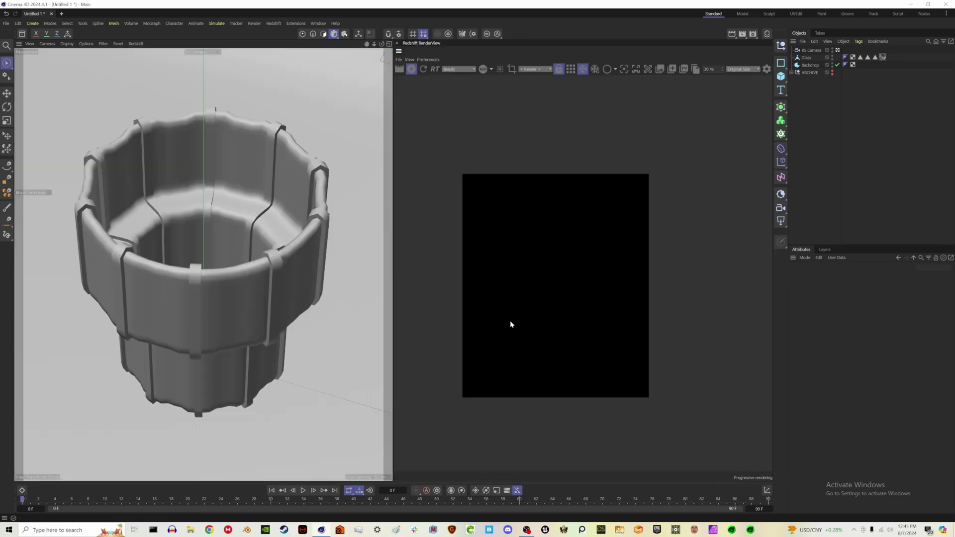
{"action": "scroll", "coordinate": [510, 324], "scroll_direction": "up", "scroll_amount": 1}
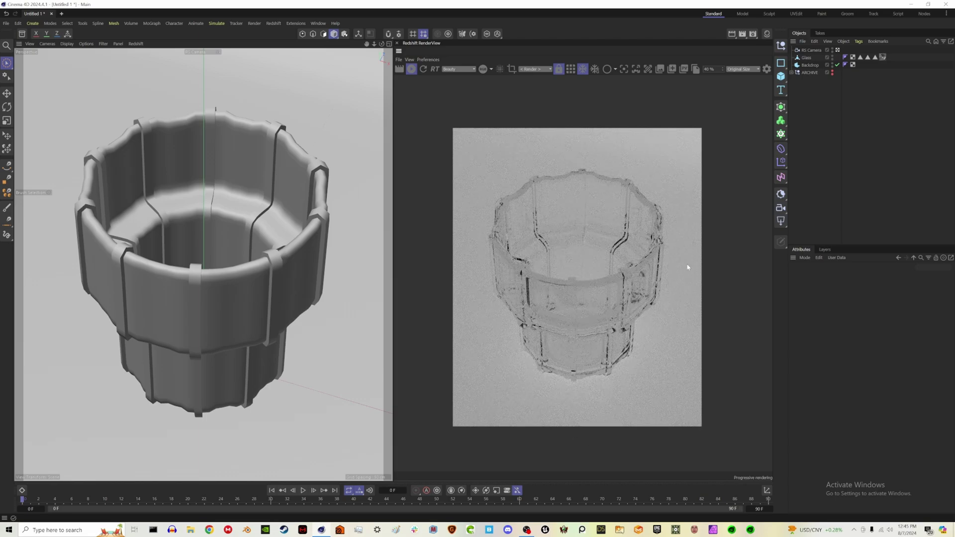
Add an RS Dome Light and assign it a sunny outdoor HDRI from the Asset Browser.
{"action": "left_click", "coordinate": [781, 221]}
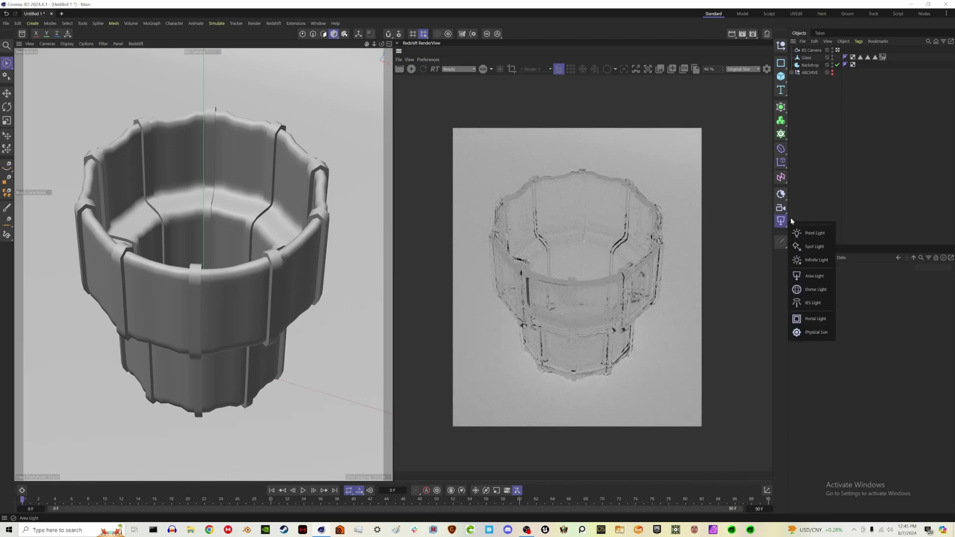
{"action": "left_click", "coordinate": [815, 290]}
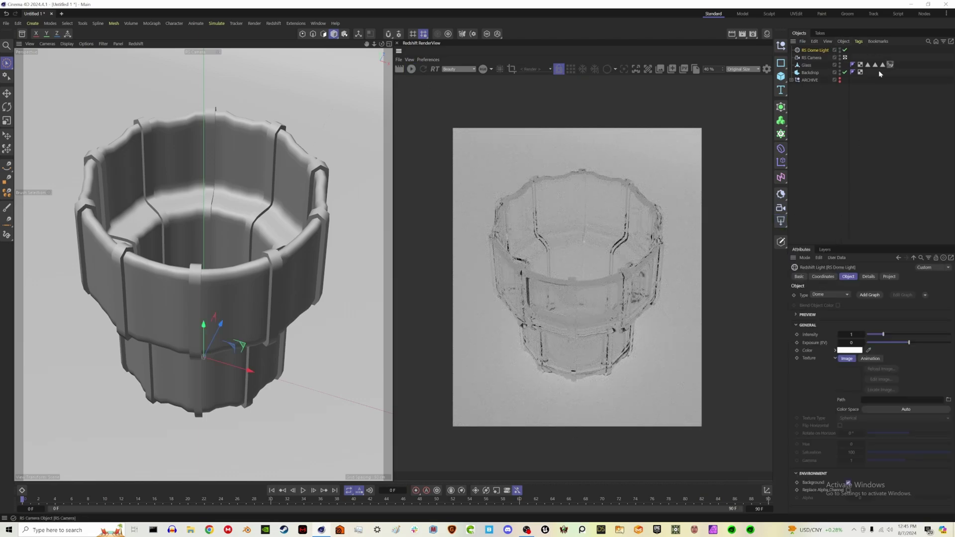
{"action": "left_click", "coordinate": [23, 36]}
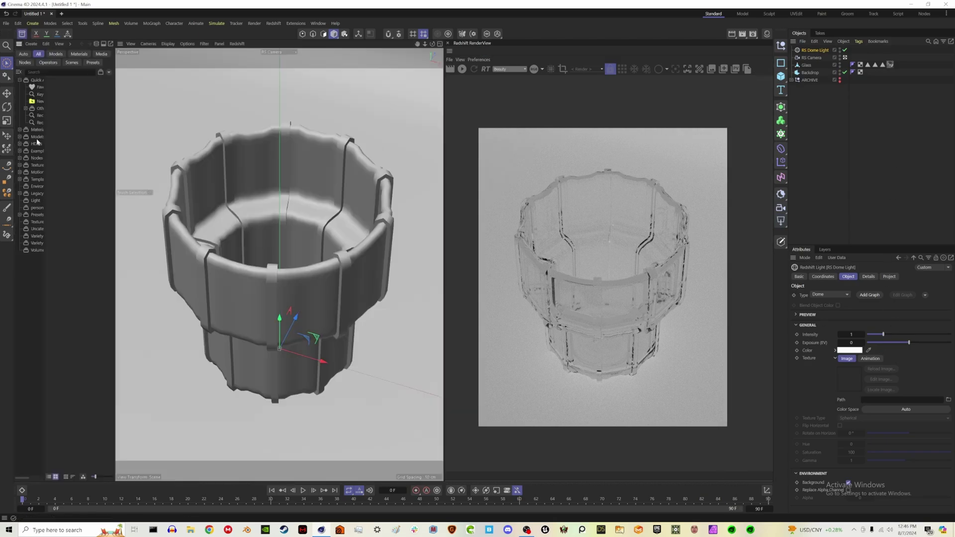
{"action": "left_click", "coordinate": [33, 143]}
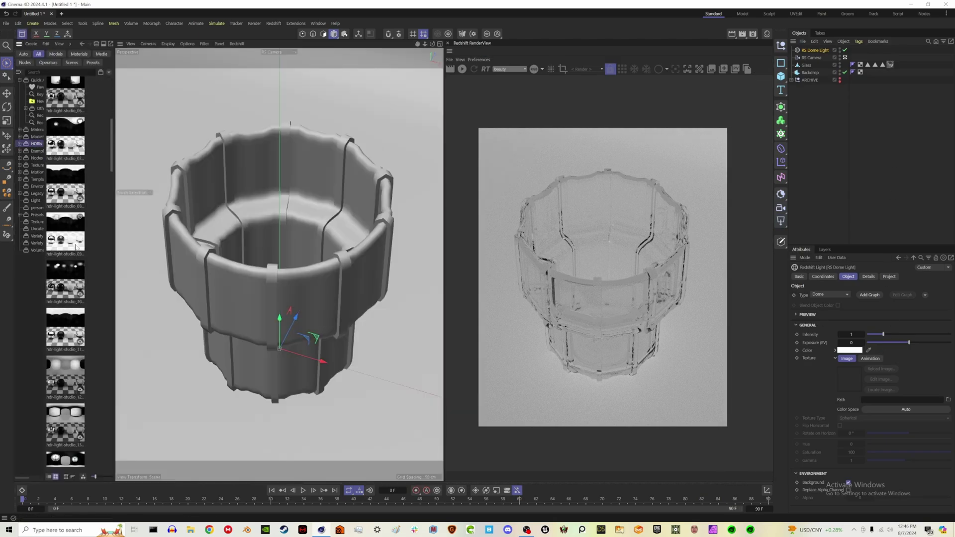
{"action": "scroll", "coordinate": [76, 247], "scroll_direction": "down", "scroll_amount": 5}
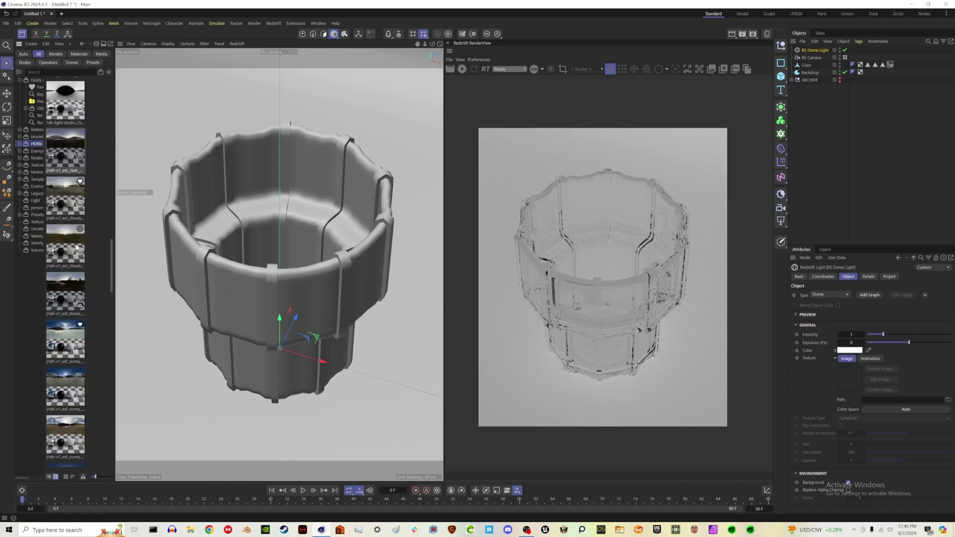
{"action": "scroll", "coordinate": [76, 246], "scroll_direction": "down", "scroll_amount": 1}
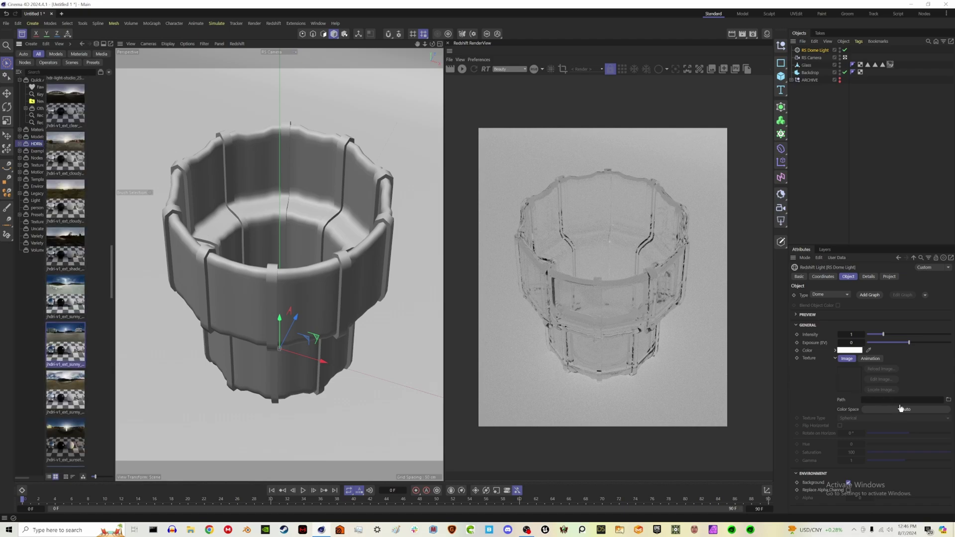
{"action": "left_click_drag", "start_coordinate": [900, 404], "coordinate": [900, 401]}
{"action": "key", "text": "shift+F8"}
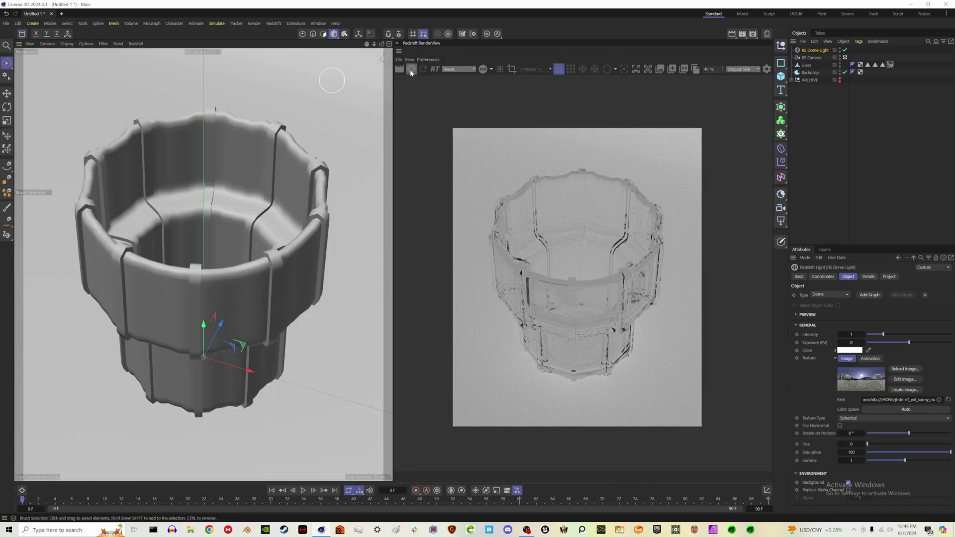
{"action": "left_click", "coordinate": [823, 276]}
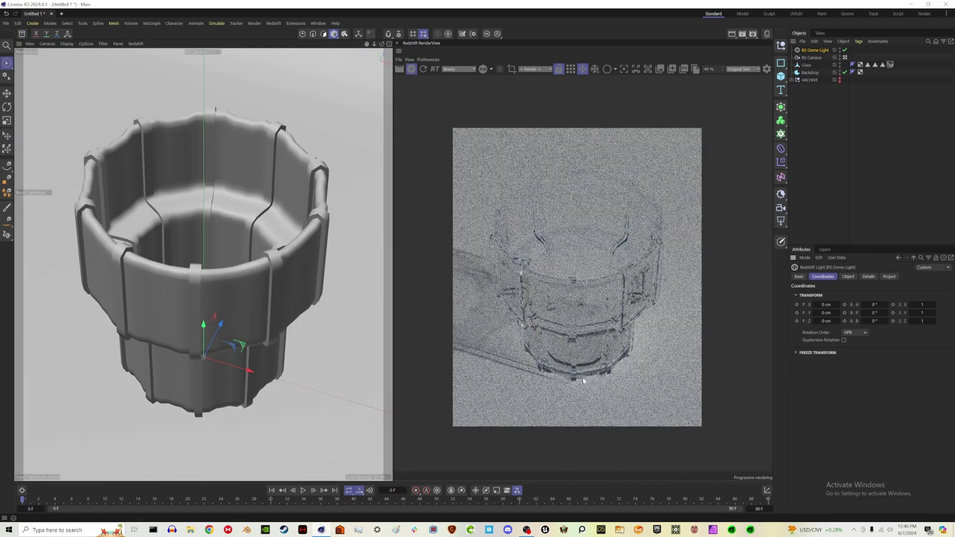
Lower the render output width from 2500 pixels, keeping the aspect ratio locked.
{"action": "left_click", "coordinate": [254, 24]}
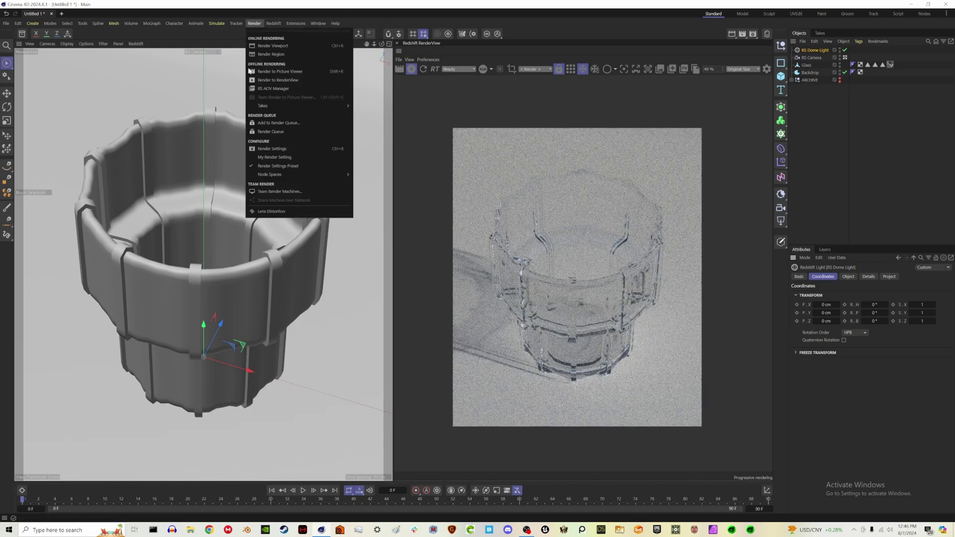
{"action": "left_click", "coordinate": [271, 149]}
{"action": "left_click", "coordinate": [405, 184]}
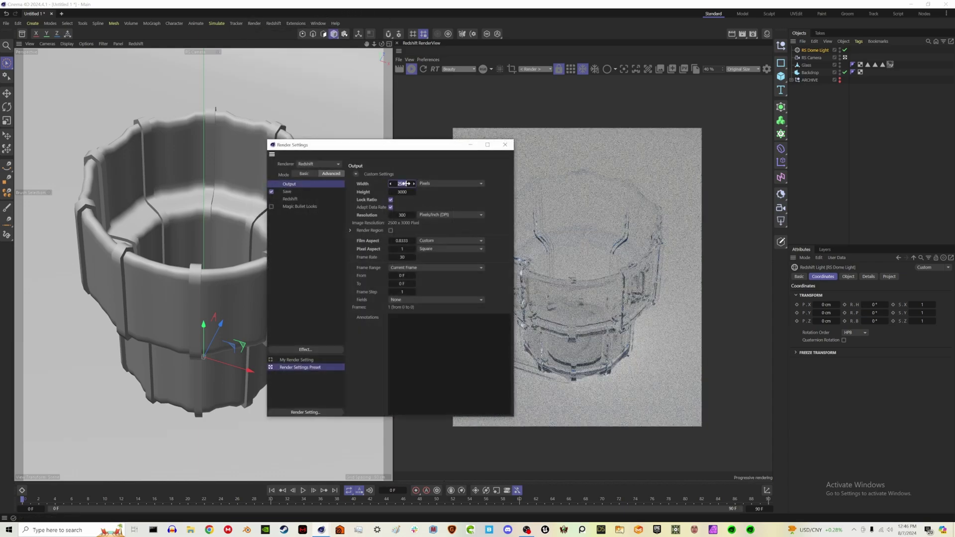
{"action": "type", "text": "19"}
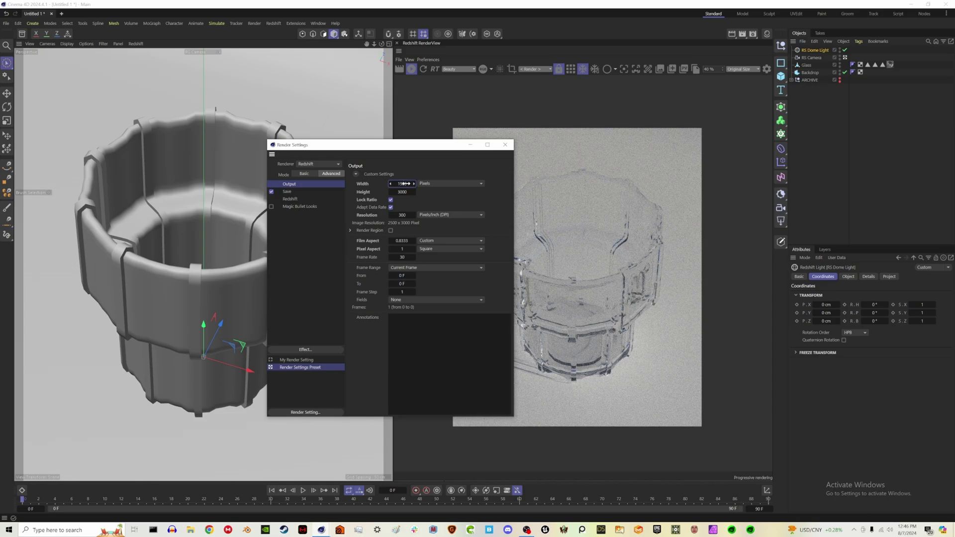
{"action": "key", "text": "Return"}
{"action": "left_click", "coordinate": [505, 144]}
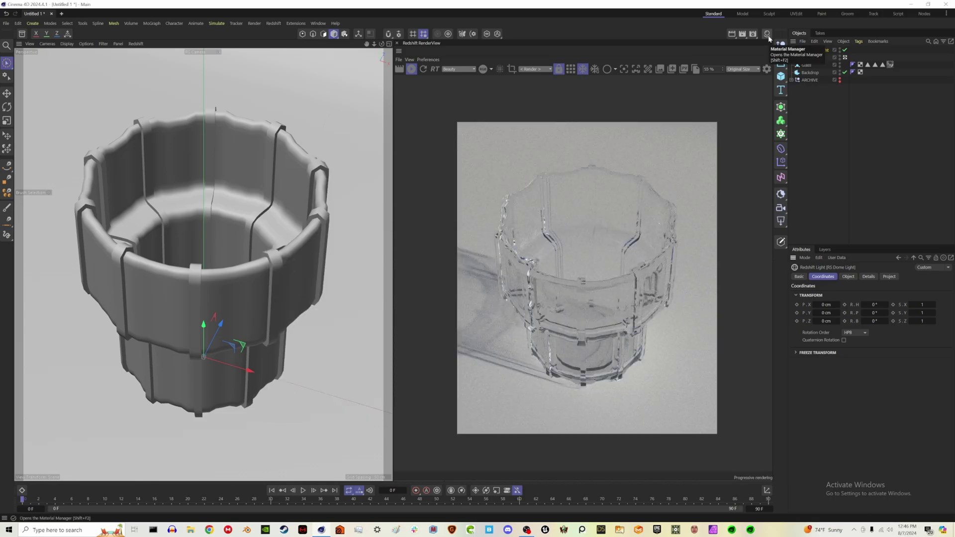
Open the Glass RS Standard material's node graph in a narrower window on the left.
{"action": "left_click", "coordinate": [767, 35]}
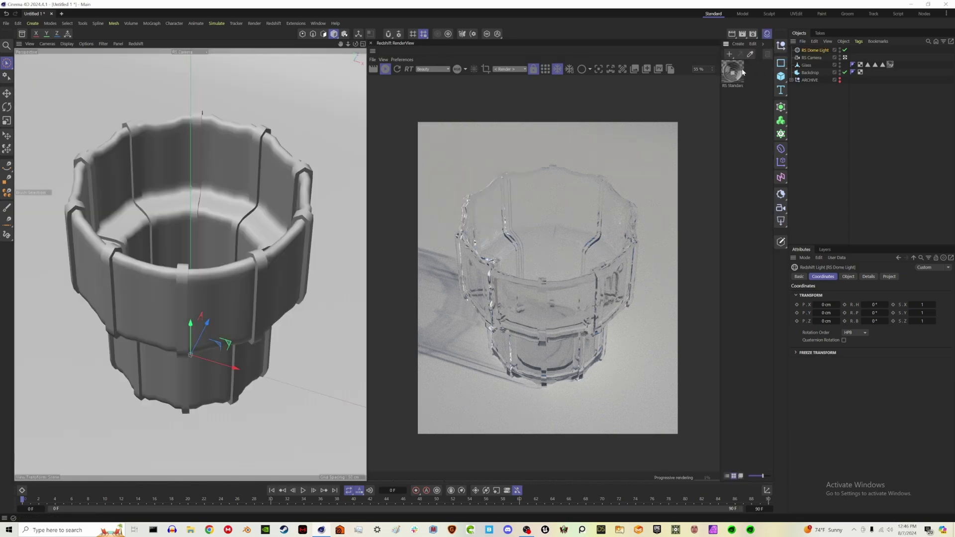
{"action": "double_click", "coordinate": [733, 73]}
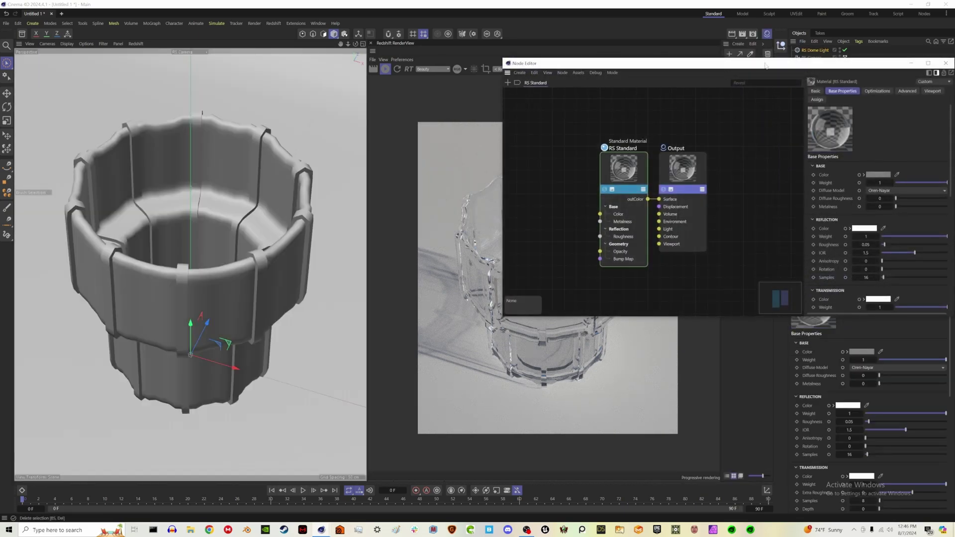
{"action": "left_click_drag", "start_coordinate": [765, 65], "coordinate": [350, 82]}
{"action": "left_click_drag", "start_coordinate": [539, 166], "coordinate": [440, 166]}
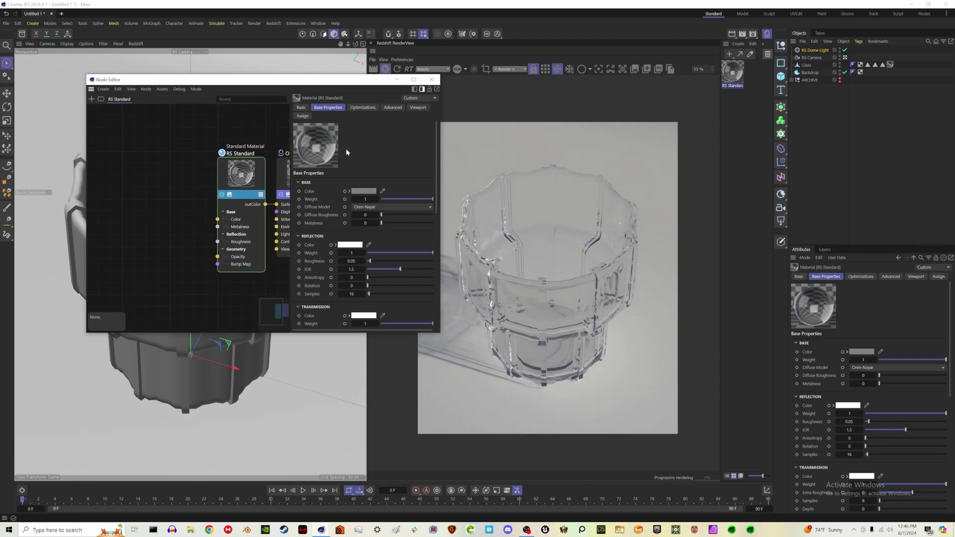
{"action": "scroll", "coordinate": [172, 180], "scroll_direction": "up", "scroll_amount": 1}
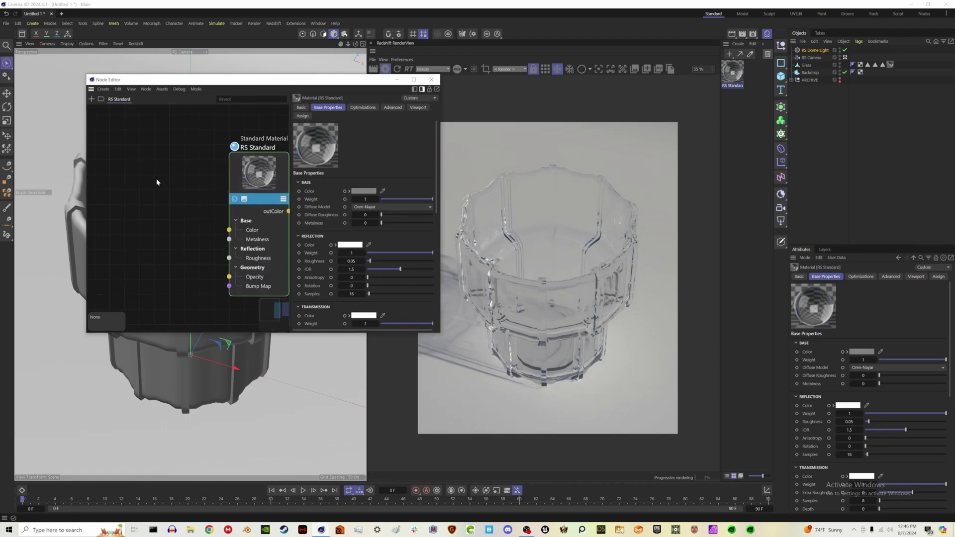
{"action": "scroll", "coordinate": [159, 177], "scroll_direction": "down", "scroll_amount": 1}
Add a Ramp node and a Vertex Attribute node to the material graph.
{"action": "key", "text": "shift+c"}
{"action": "type", "text": "rs"}
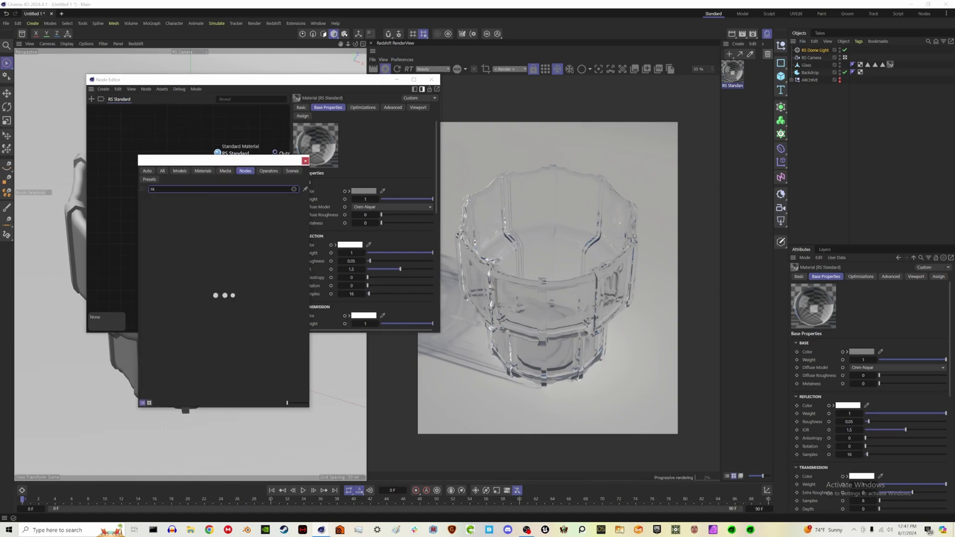
{"action": "key", "text": "Return"}
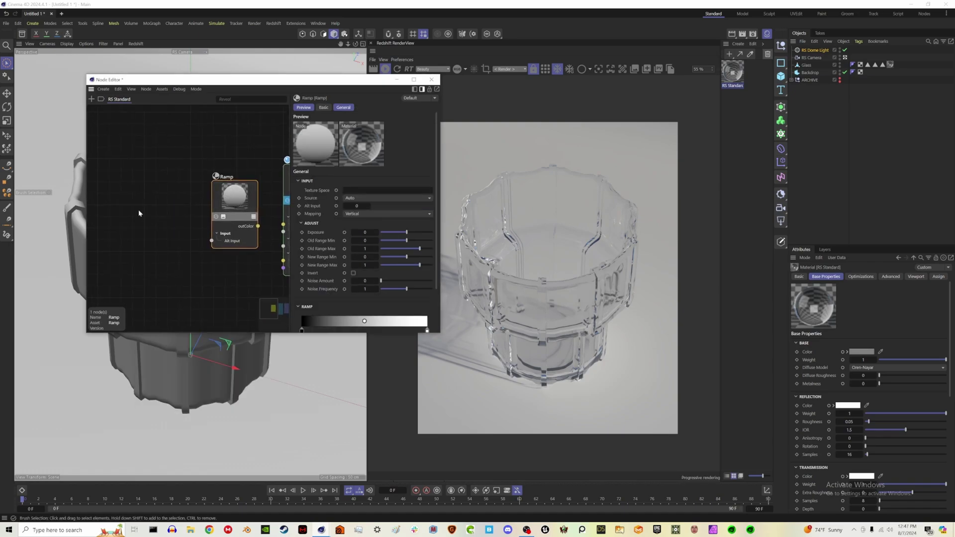
{"action": "key", "text": "shift+c"}
{"action": "type", "text": "verte"}
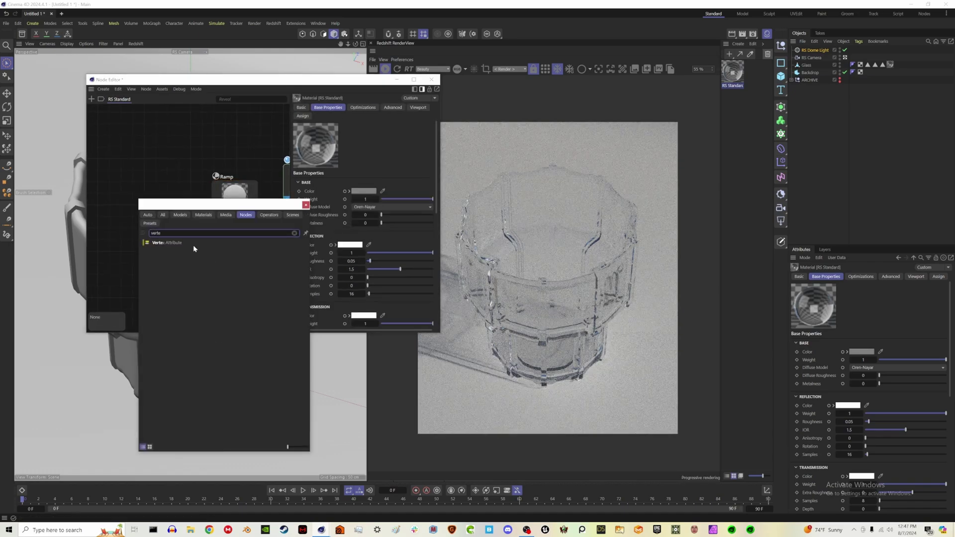
{"action": "key", "text": "Return"}
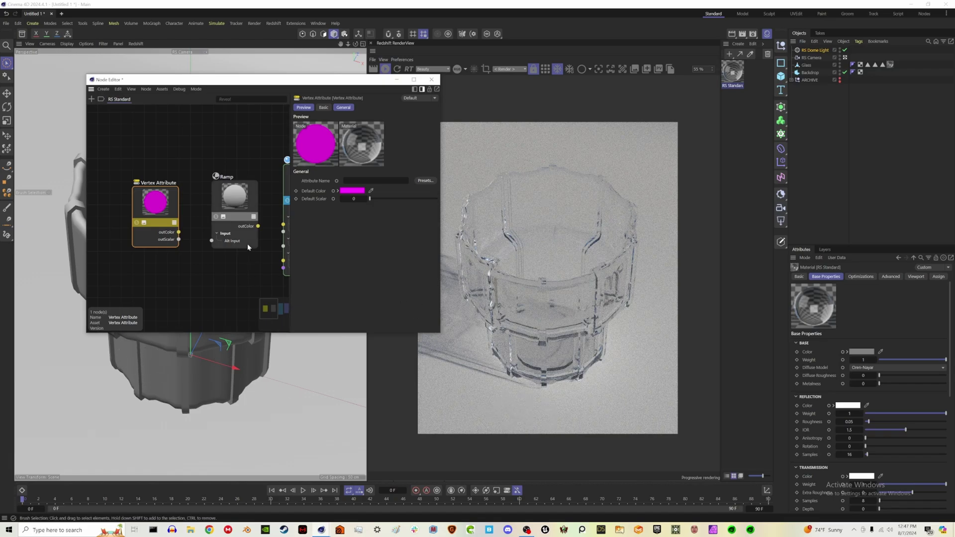
Select the Ramp node and scroll to its vertical black-to-white gradient knots.
{"action": "middle_click_drag", "start_coordinate": [247, 247], "coordinate": [218, 248]}
{"action": "left_click", "coordinate": [205, 208]}
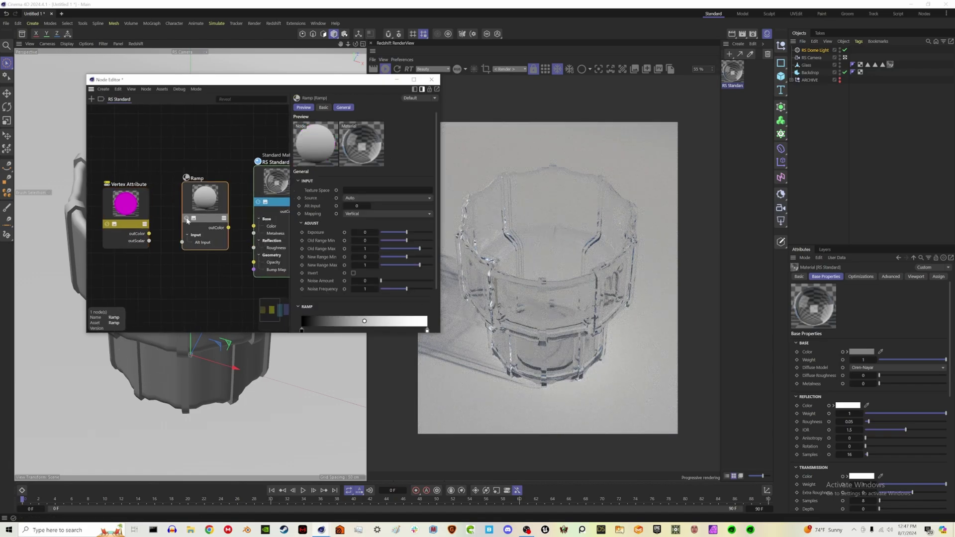
{"action": "middle_click_drag", "start_coordinate": [205, 209], "coordinate": [168, 192]}
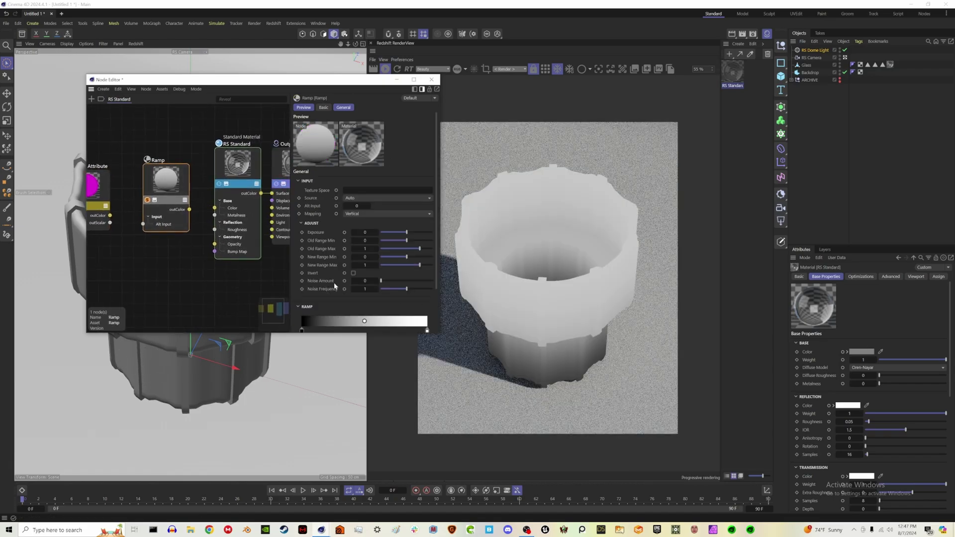
{"action": "scroll", "coordinate": [379, 296], "scroll_direction": "down", "scroll_amount": 2}
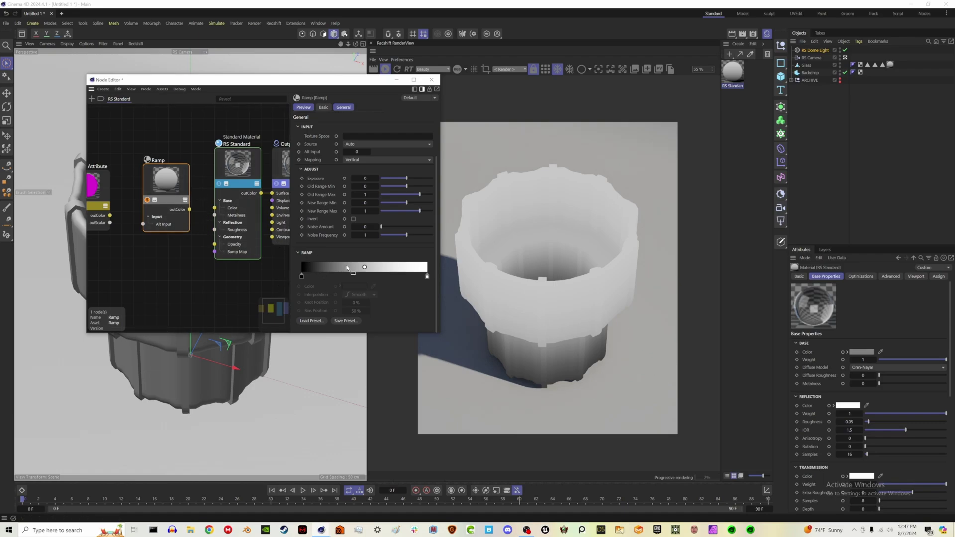
Load the purple-orange Gradient Preset colours onto the Ramp.
{"action": "left_click", "coordinate": [311, 321]}
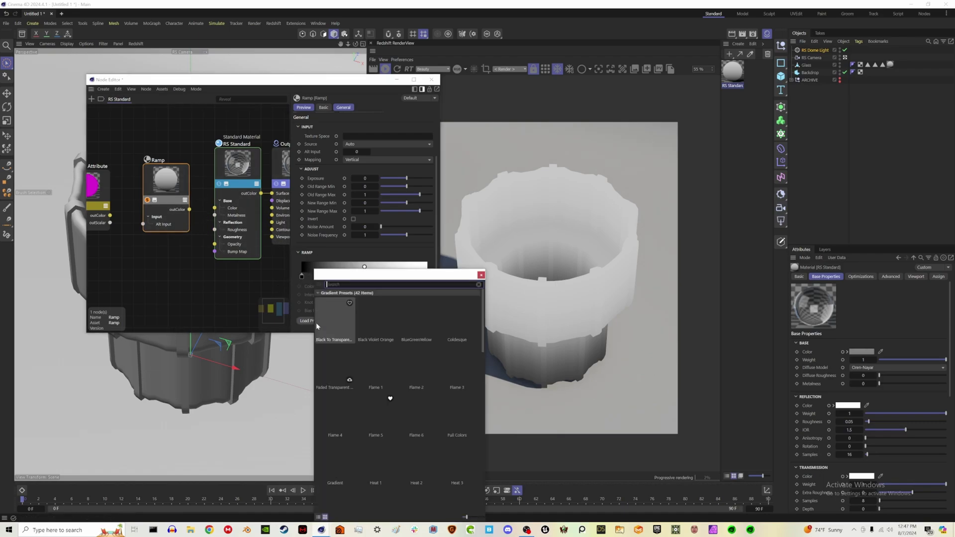
{"action": "scroll", "coordinate": [417, 447], "scroll_direction": "down", "scroll_amount": 4}
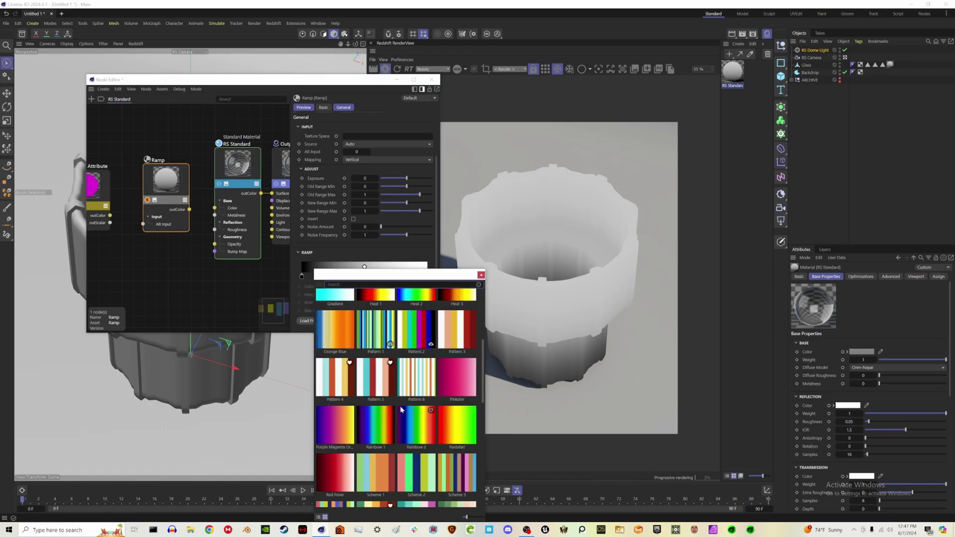
{"action": "scroll", "coordinate": [411, 456], "scroll_direction": "down", "scroll_amount": 3}
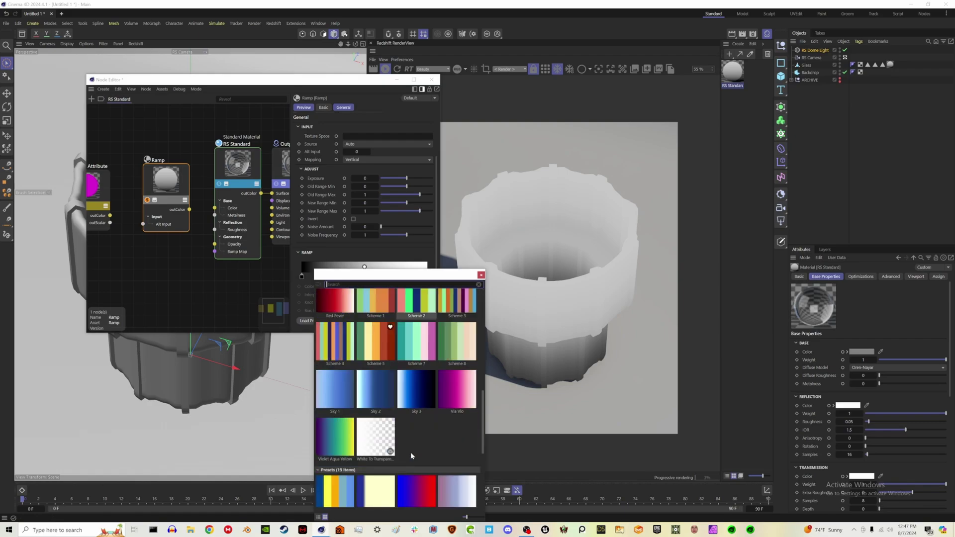
{"action": "scroll", "coordinate": [410, 453], "scroll_direction": "down", "scroll_amount": 4}
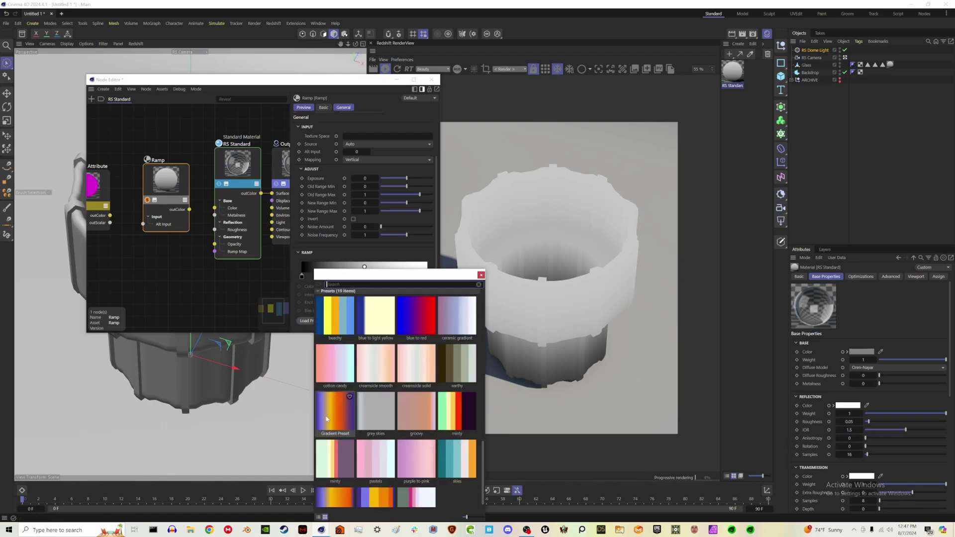
{"action": "left_click", "coordinate": [326, 419]}
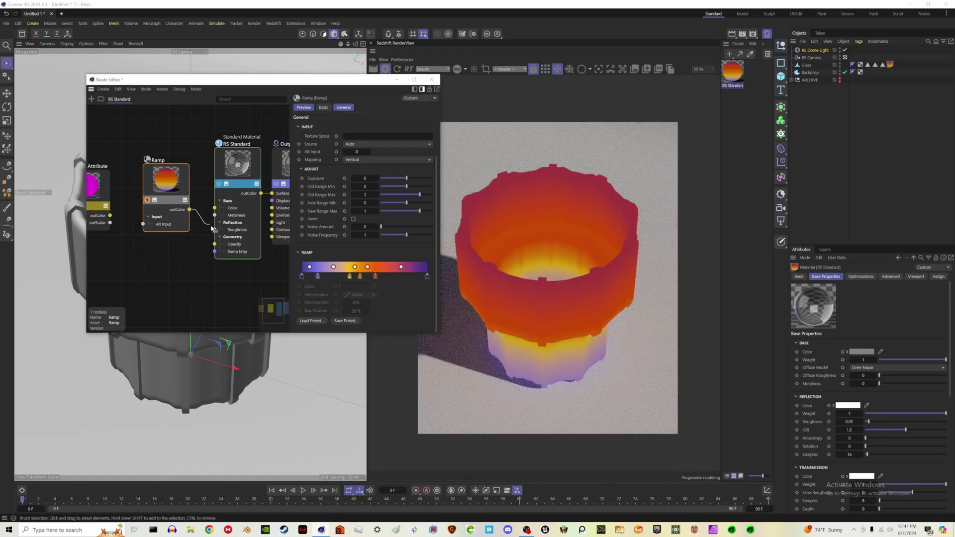
Connect the Ramp output to the RS Standard's Transmission Color.
{"action": "left_click_drag", "start_coordinate": [212, 228], "coordinate": [237, 162]}
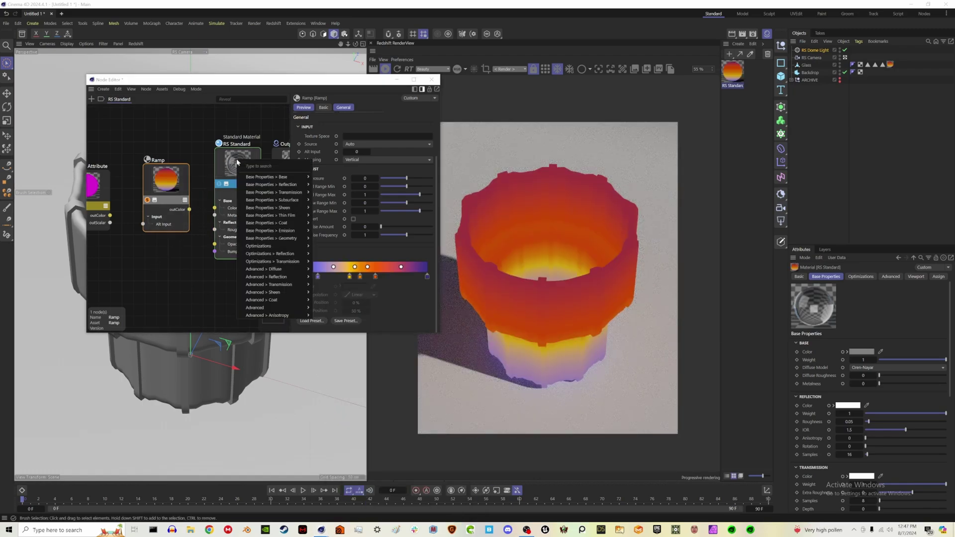
{"action": "mouse_move", "coordinate": [274, 192]}
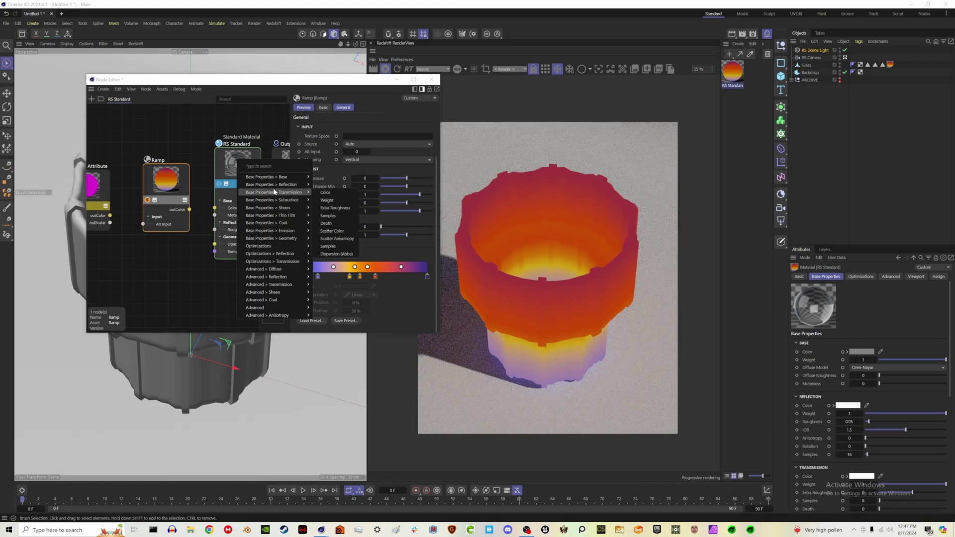
{"action": "left_click", "coordinate": [326, 192]}
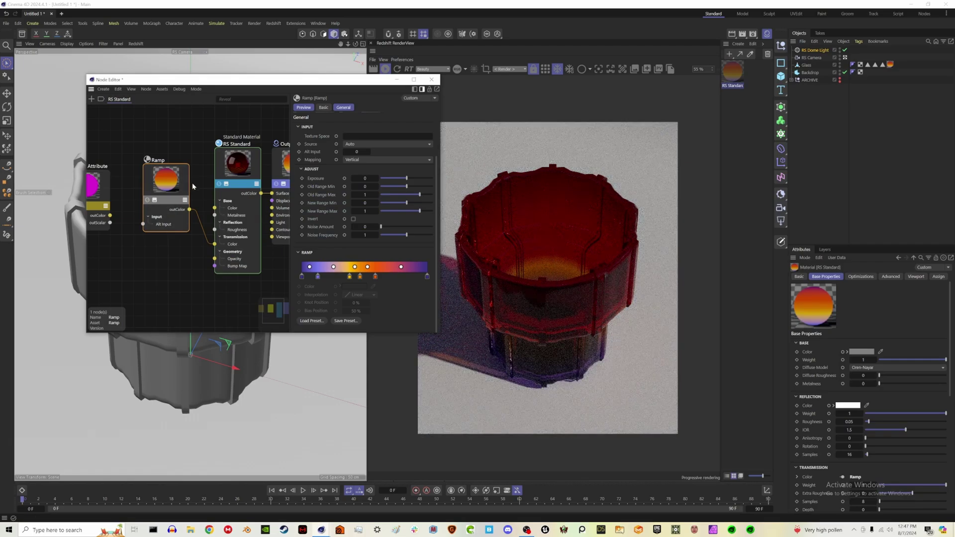
Tidy the graph, placing the Ramp node beside the Vertex Attribute node.
{"action": "scroll", "coordinate": [192, 183], "scroll_direction": "down", "scroll_amount": 3}
{"action": "middle_click_drag", "start_coordinate": [214, 197], "coordinate": [231, 202]}
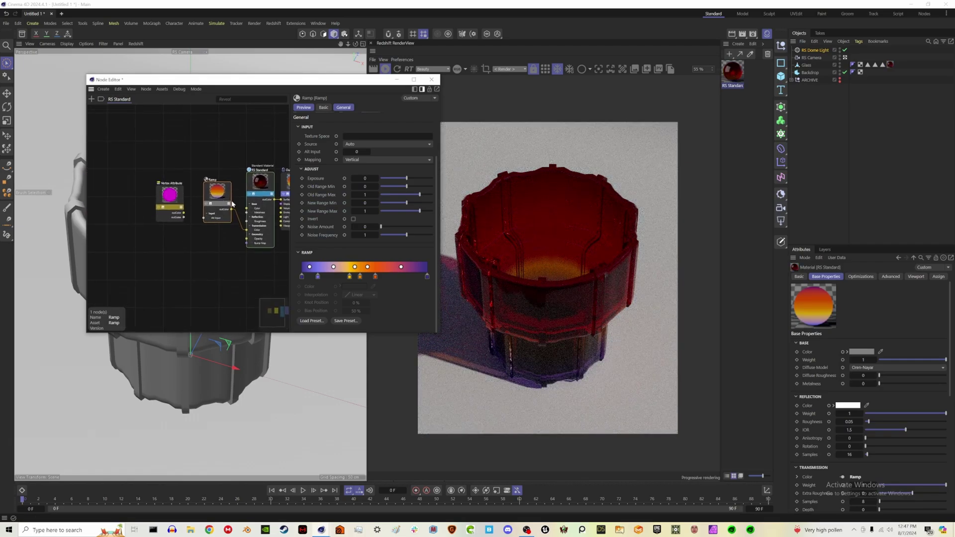
{"action": "left_click_drag", "start_coordinate": [160, 199], "coordinate": [121, 193]}
{"action": "left_click_drag", "start_coordinate": [219, 196], "coordinate": [181, 192]}
{"action": "left_click", "coordinate": [219, 196]}
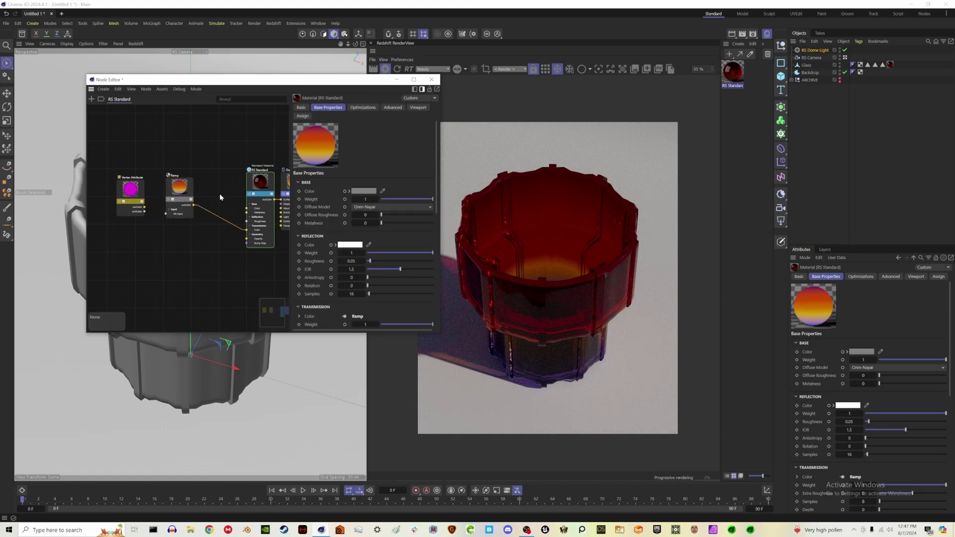
Insert a Color Correct node on the wire from the Ramp to Transmission Color.
{"action": "double_click", "coordinate": [222, 199]}
{"action": "type", "text": "cor"}
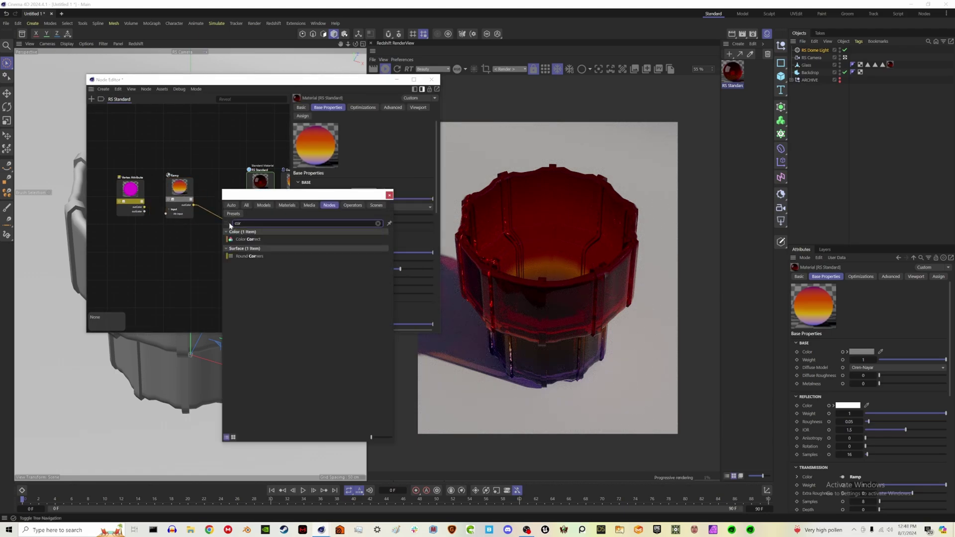
{"action": "key", "text": "Down"}
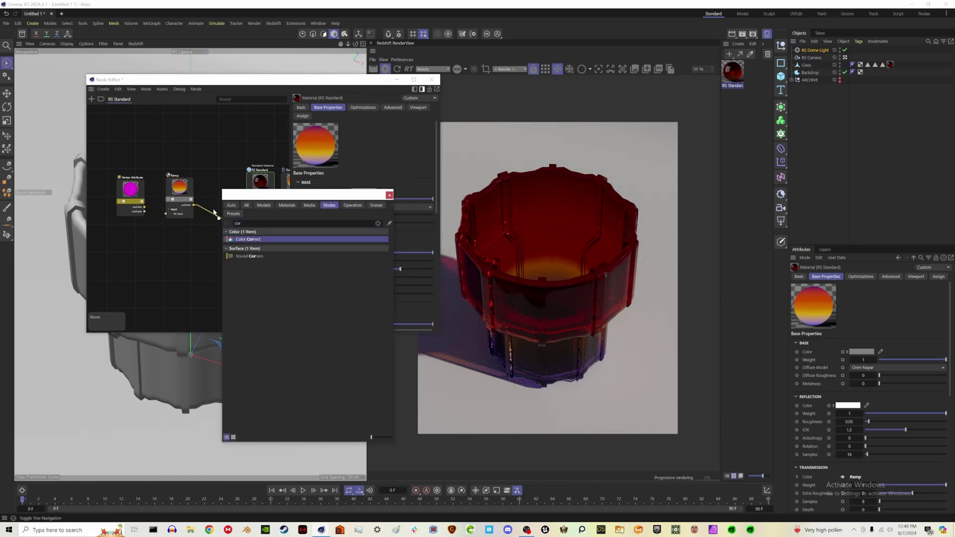
{"action": "key", "text": "Return"}
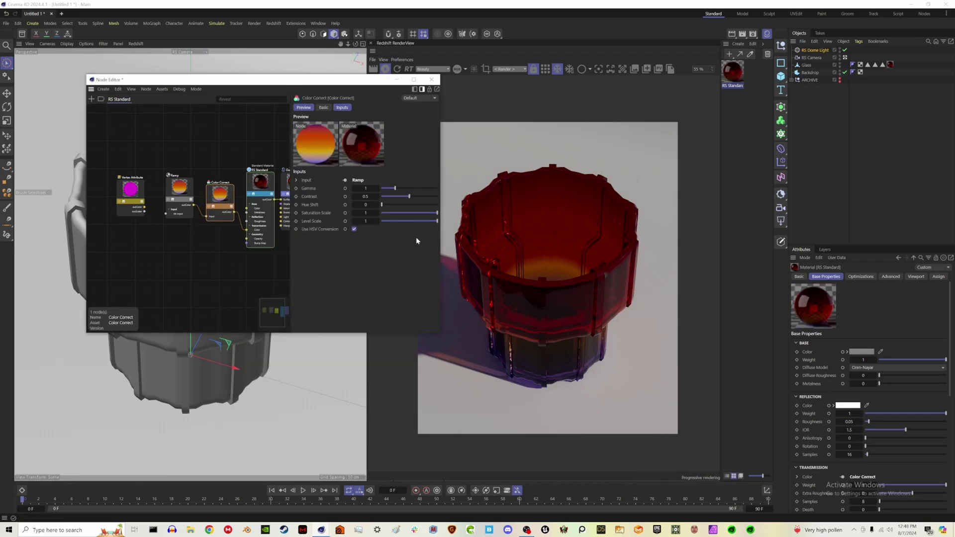
Raise the Color Correct gamma to 2.776 and move the Node Editor aside.
{"action": "left_click_drag", "start_coordinate": [406, 189], "coordinate": [410, 189]}
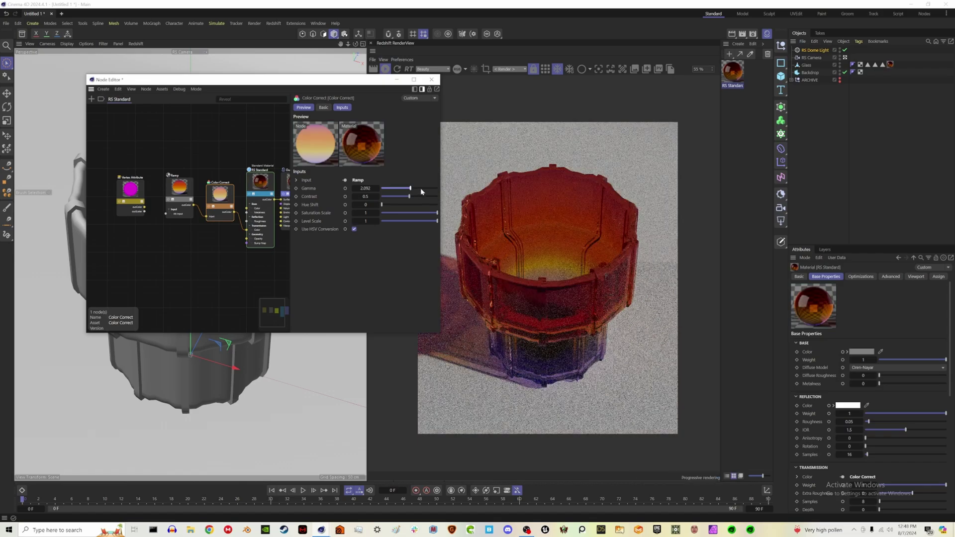
{"action": "left_click", "coordinate": [415, 188]}
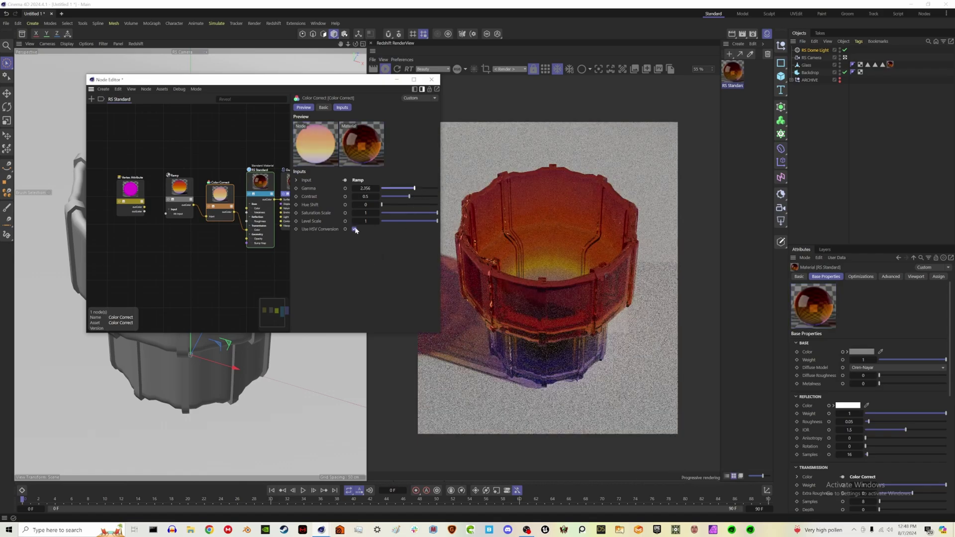
{"action": "left_click", "coordinate": [420, 187]}
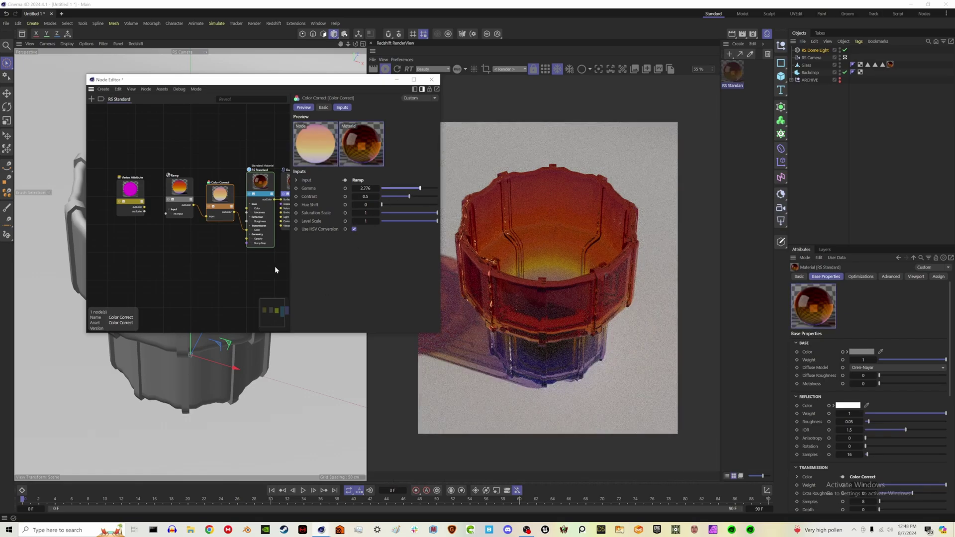
{"action": "left_click", "coordinate": [218, 252]}
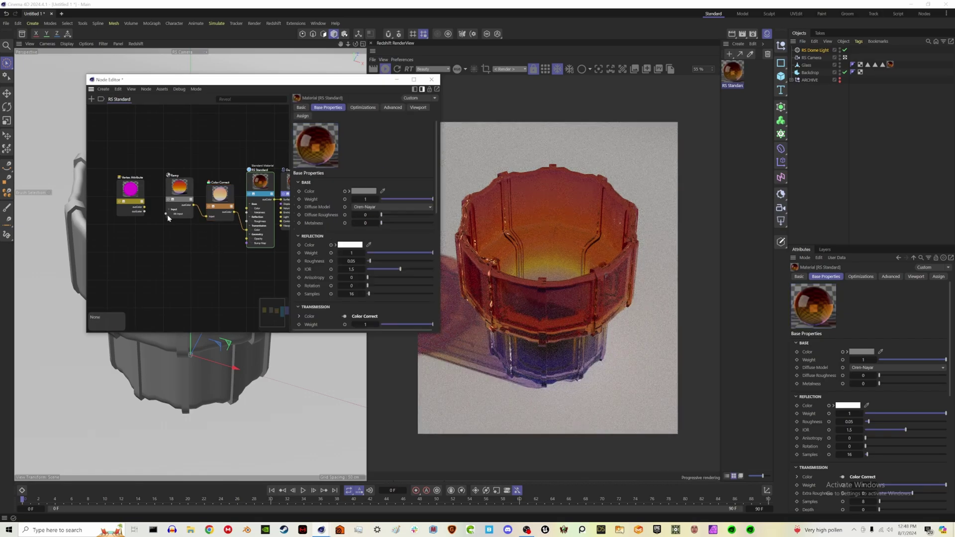
{"action": "left_click_drag", "start_coordinate": [298, 80], "coordinate": [257, 96]}
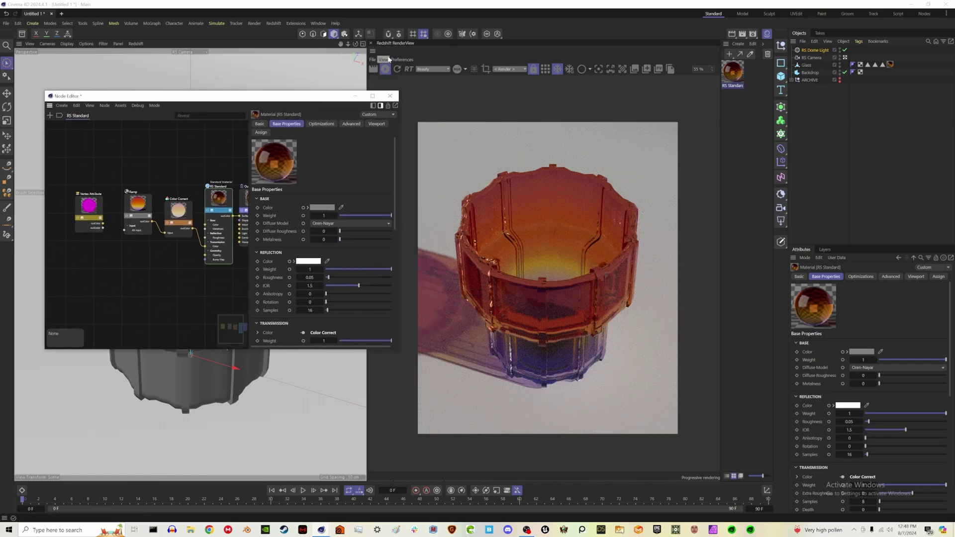
Close the Node Editor and add a Vertex Map tag to the Glass object.
{"action": "left_click", "coordinate": [389, 96]}
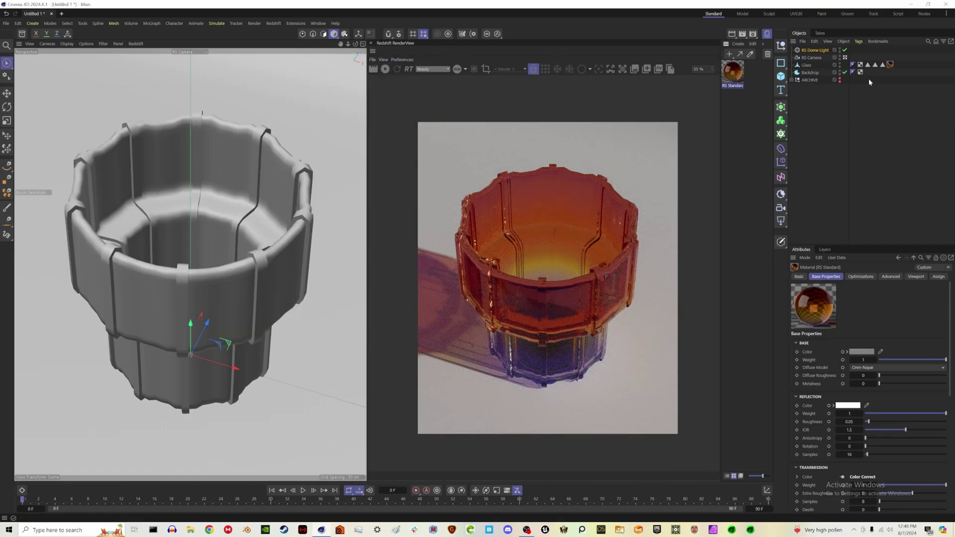
{"action": "left_click", "coordinate": [806, 65]}
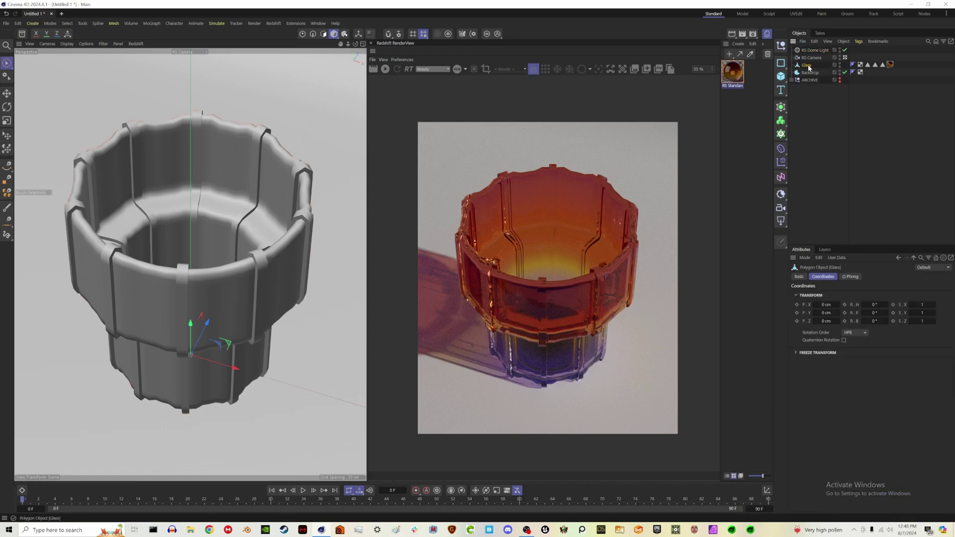
{"action": "right_click", "coordinate": [808, 67]}
{"action": "mouse_move", "coordinate": [833, 141]}
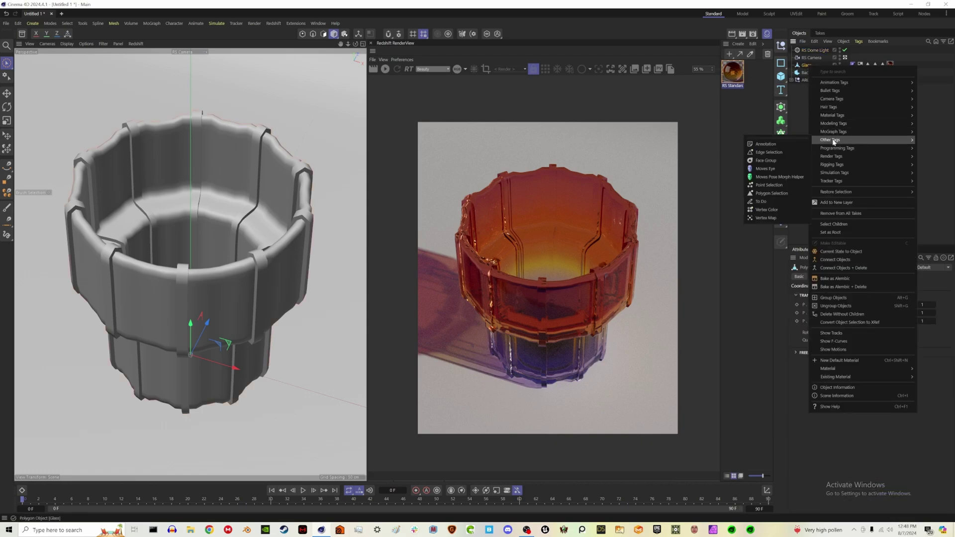
{"action": "left_click", "coordinate": [765, 218]}
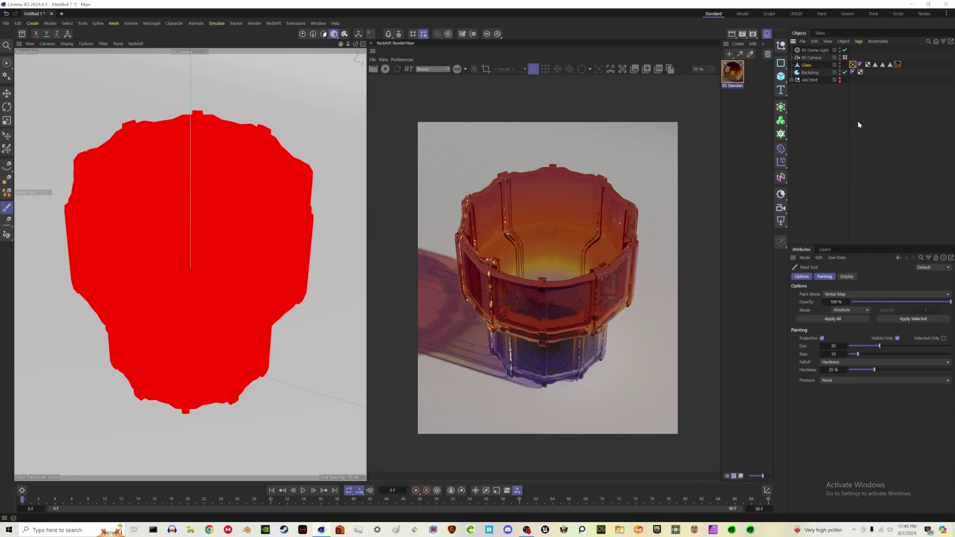
Enable fields on the Vertex Map and delete the default Freeze layer.
{"action": "left_click", "coordinate": [852, 65]}
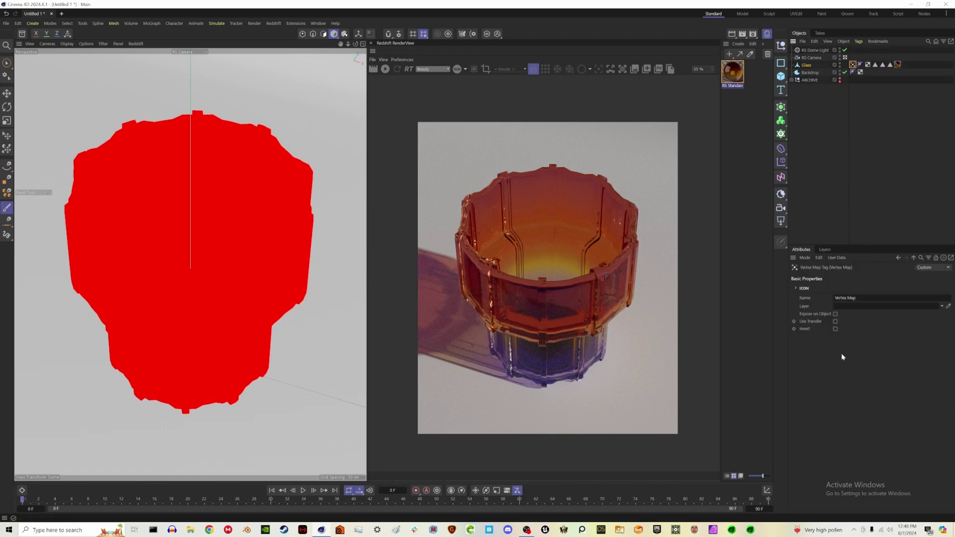
{"action": "left_click", "coordinate": [835, 321]}
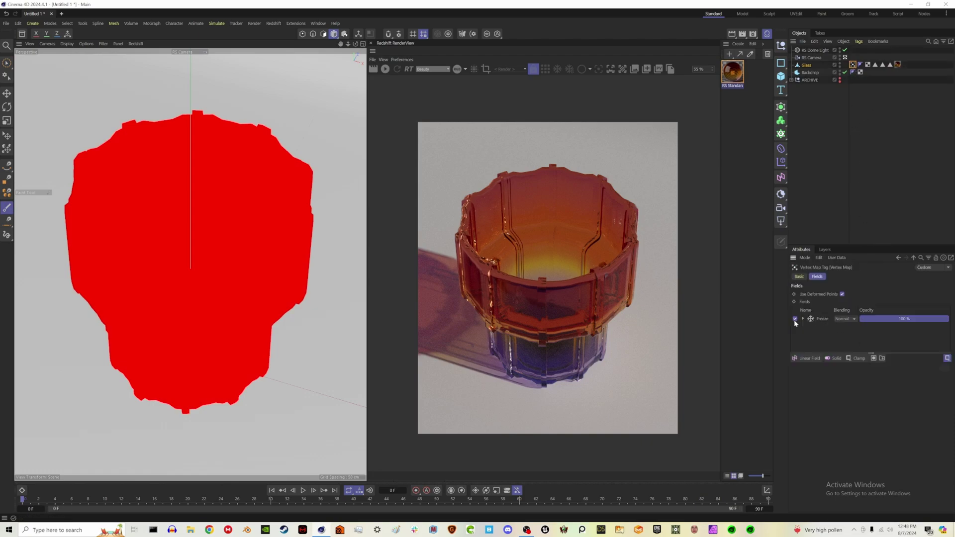
{"action": "left_click", "coordinate": [816, 320]}
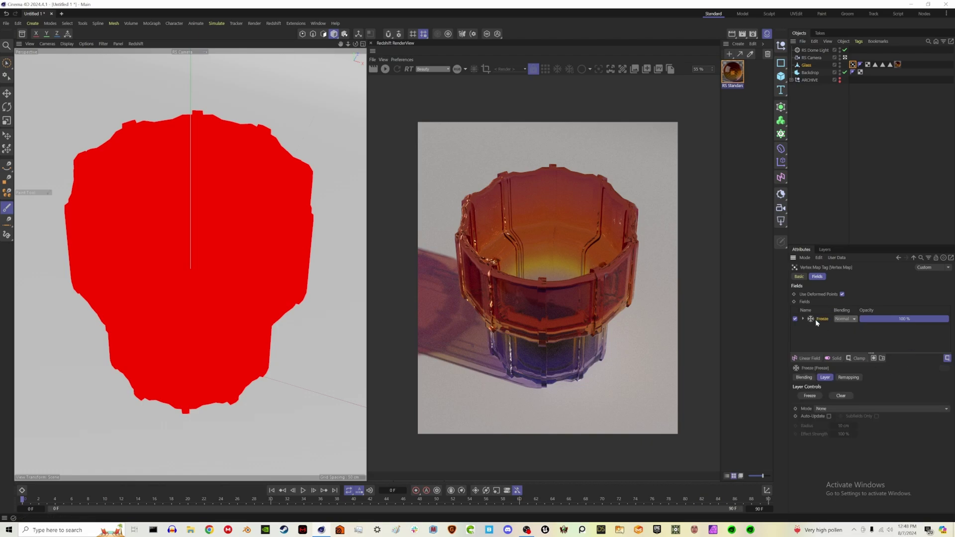
{"action": "key", "text": "Delete"}
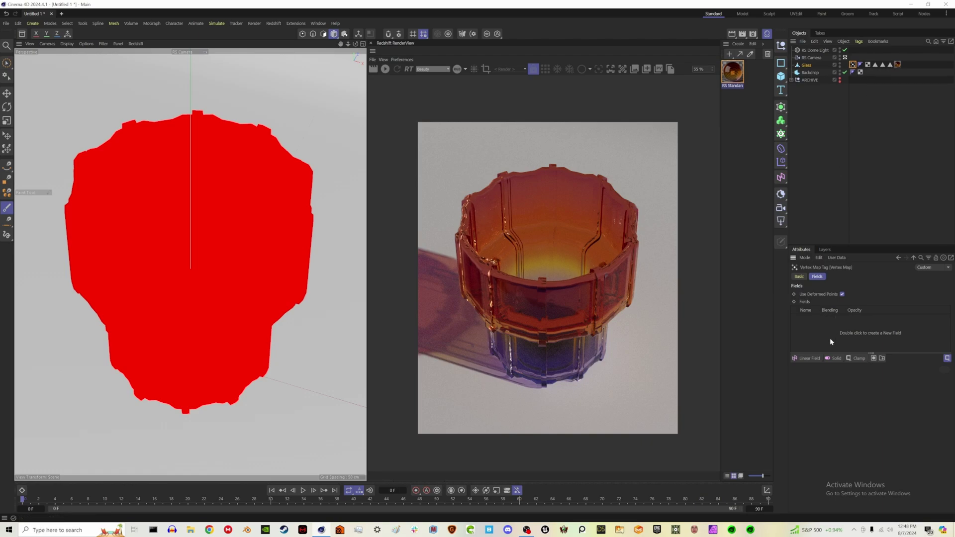
Drag the 'extrude' polygon selection tag into the Vertex Map's Fields list.
{"action": "left_click", "coordinate": [875, 65]}
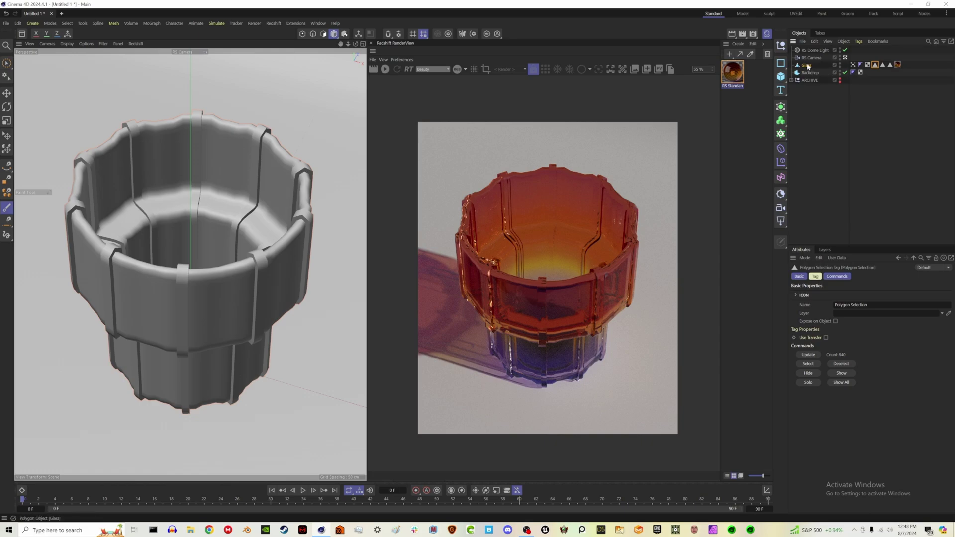
{"action": "double_click", "coordinate": [853, 65]}
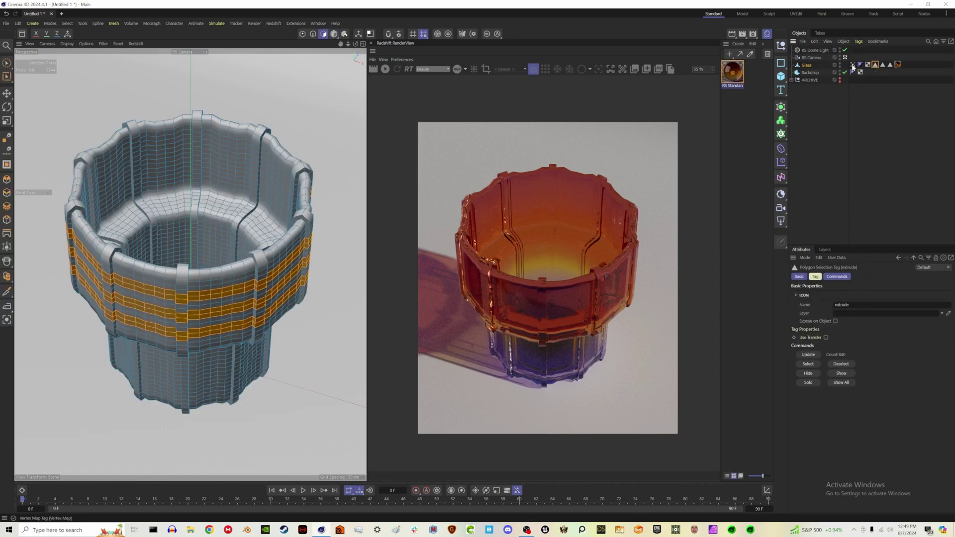
{"action": "left_click", "coordinate": [853, 65]}
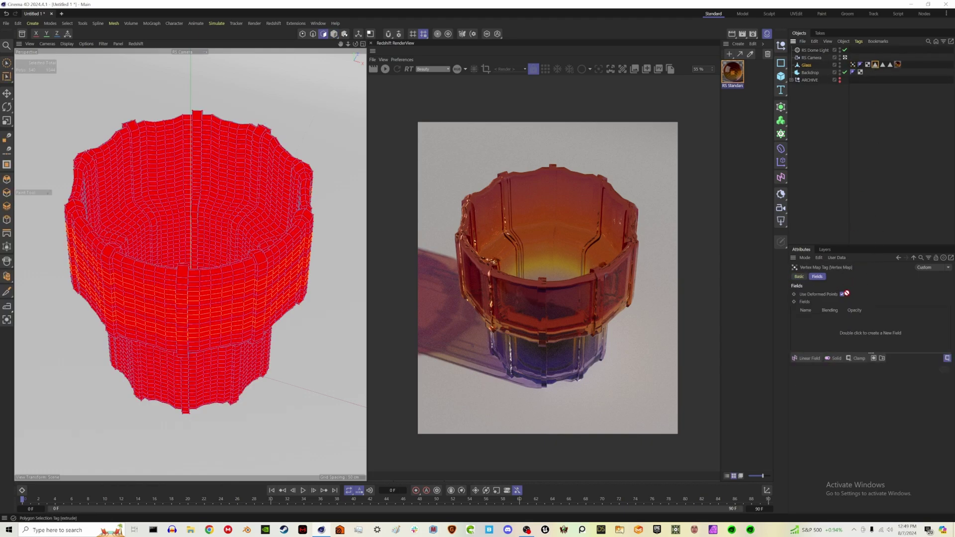
{"action": "left_click_drag", "start_coordinate": [845, 293], "coordinate": [826, 327]}
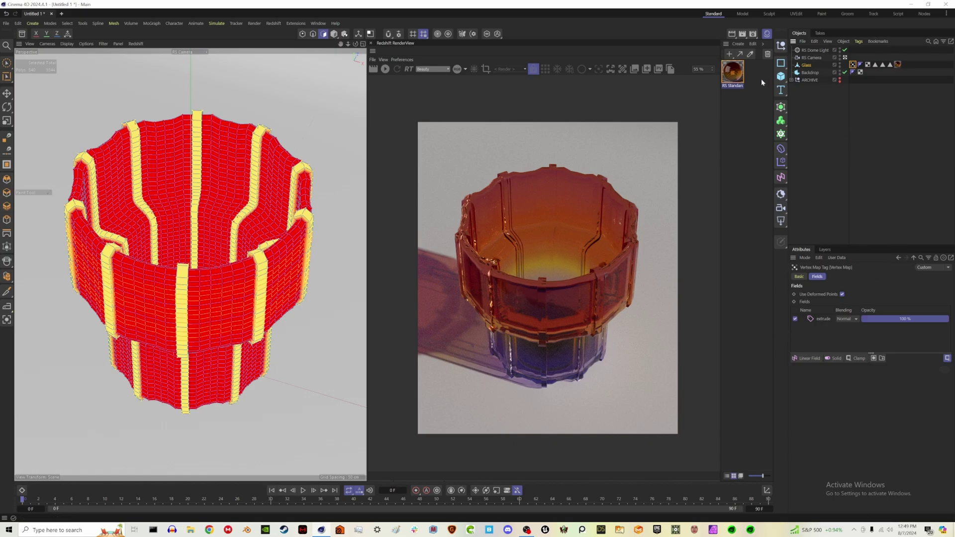
Open the Glass material graph and point the Vertex Attribute at the Vertex Map tag.
{"action": "double_click", "coordinate": [732, 71]}
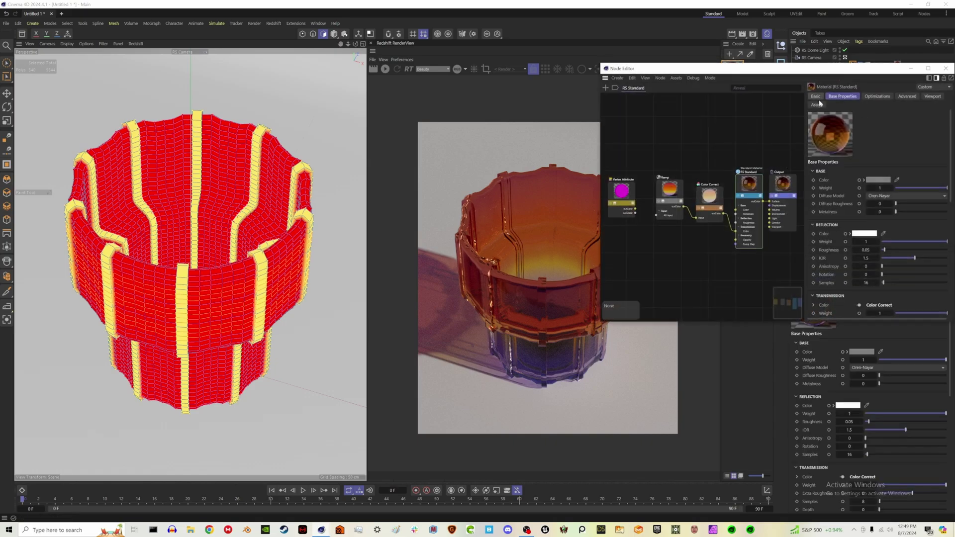
{"action": "left_click_drag", "start_coordinate": [805, 66], "coordinate": [258, 104]}
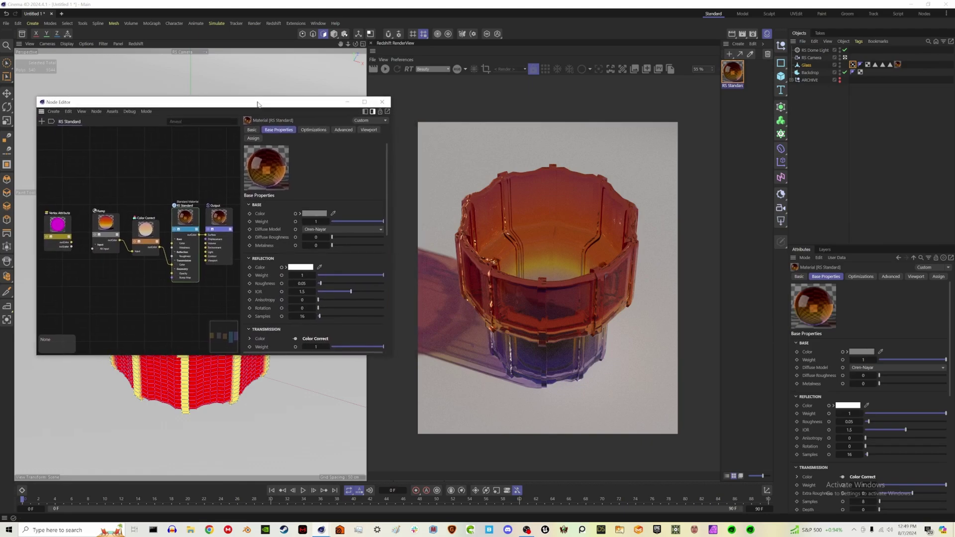
{"action": "left_click", "coordinate": [62, 230]}
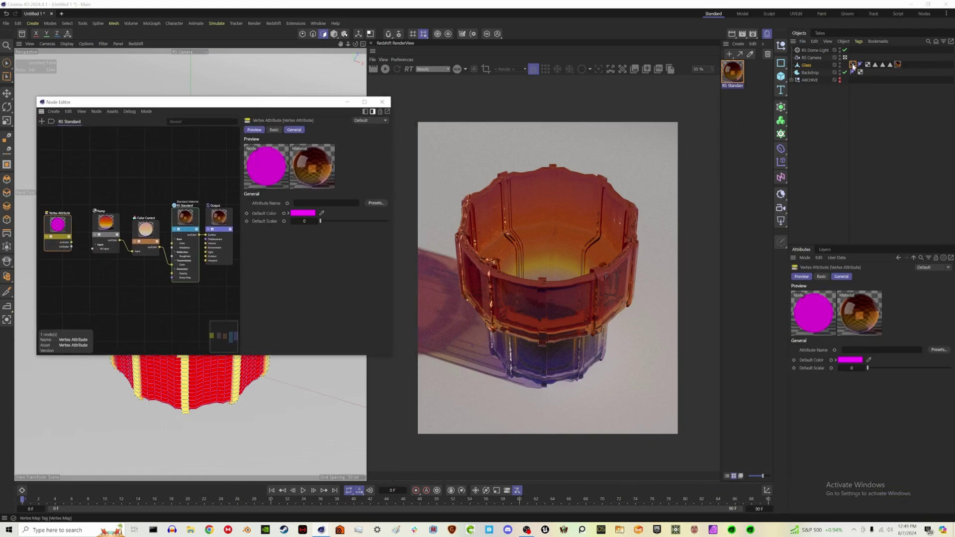
{"action": "left_click_drag", "start_coordinate": [852, 66], "coordinate": [854, 355]}
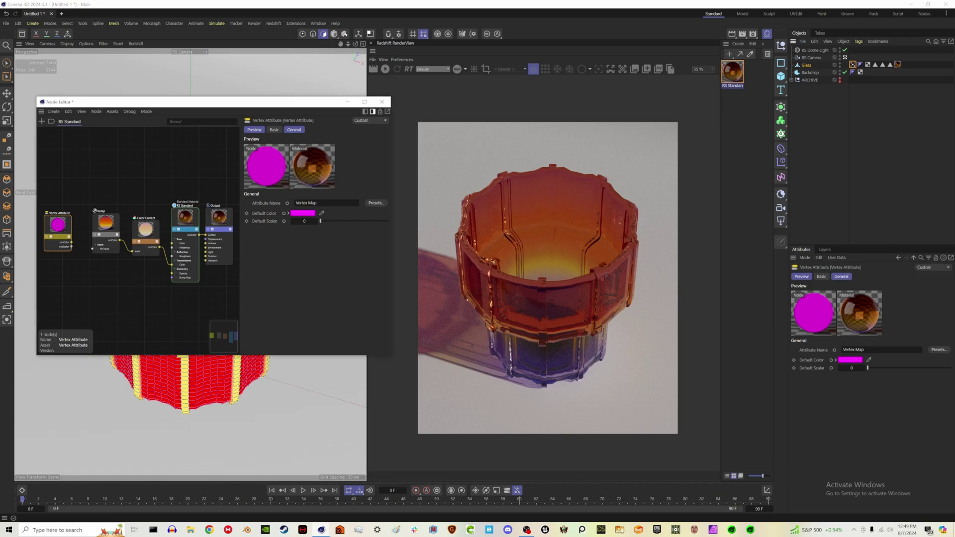
Rearrange nodes and insert a Material Blender between RS Standard and Output.
{"action": "left_click", "coordinate": [116, 273]}
{"action": "left_click_drag", "start_coordinate": [65, 203], "coordinate": [187, 288]}
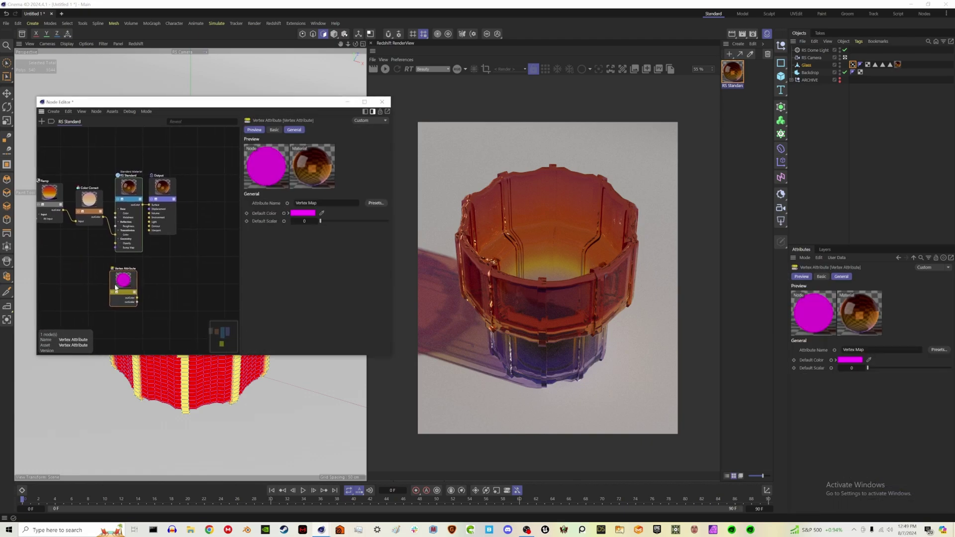
{"action": "left_click_drag", "start_coordinate": [116, 287], "coordinate": [119, 281]}
{"action": "left_click_drag", "start_coordinate": [165, 191], "coordinate": [231, 192]}
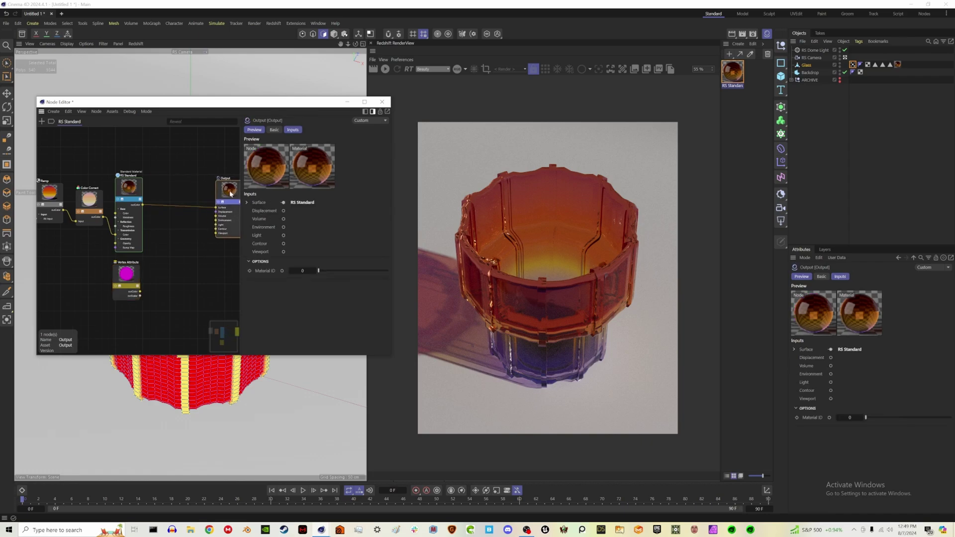
{"action": "left_click", "coordinate": [209, 191]}
{"action": "key", "text": "shift+c"}
{"action": "type", "text": "ble"}
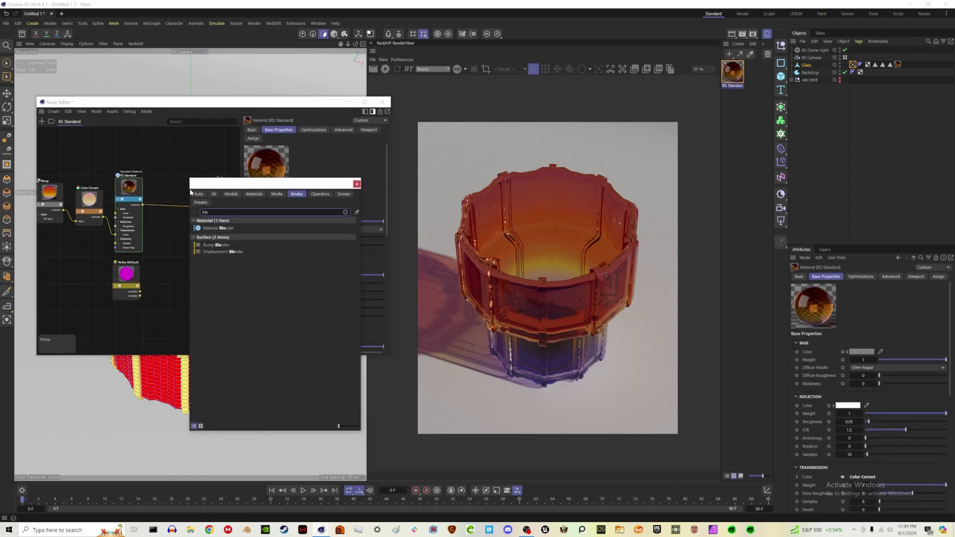
{"action": "left_click_drag", "start_coordinate": [214, 228], "coordinate": [171, 200]}
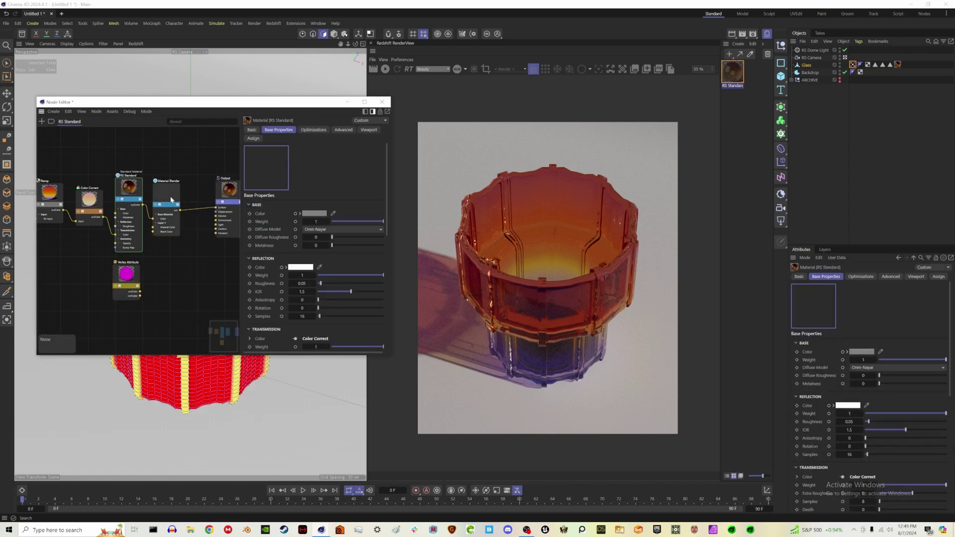
Duplicate the RS Standard node below the original.
{"action": "left_click_drag", "start_coordinate": [126, 279], "coordinate": [83, 280]}
{"action": "left_click", "coordinate": [128, 201]}
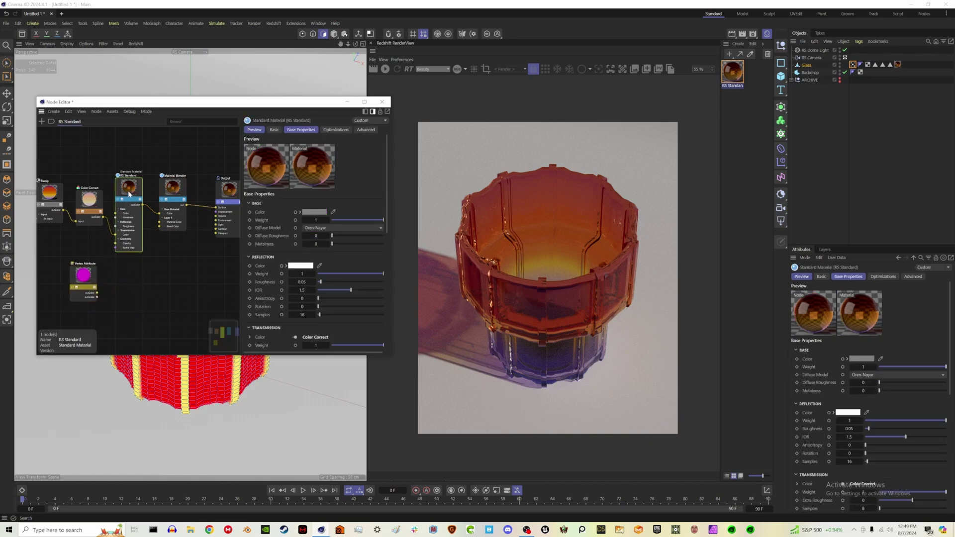
{"action": "left_click_drag", "start_coordinate": [128, 193], "coordinate": [128, 277], "text": "ctrl"}
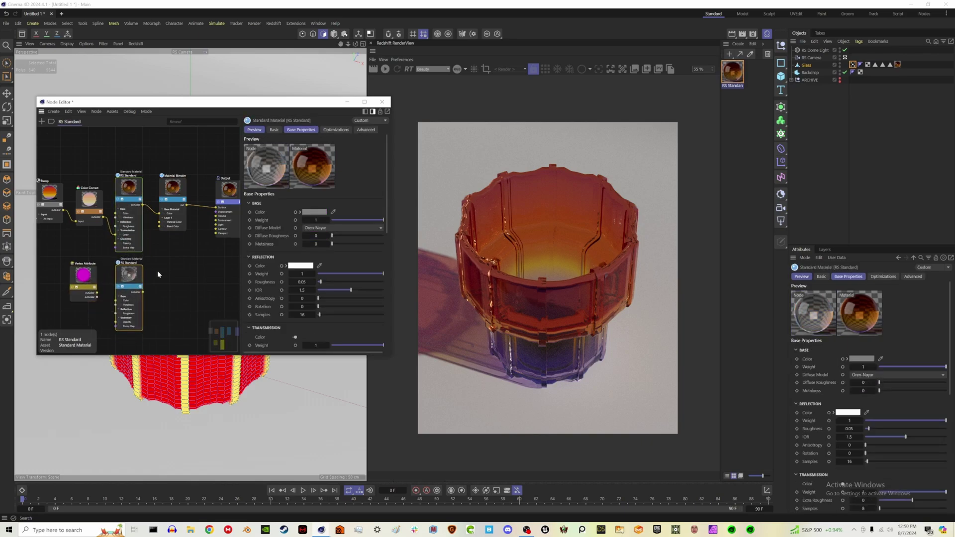
Make the copy a pale-gold metal: Transmission Weight 0, Metalness 1, light orange Base Color.
{"action": "middle_click_drag", "start_coordinate": [157, 273], "coordinate": [158, 257]}
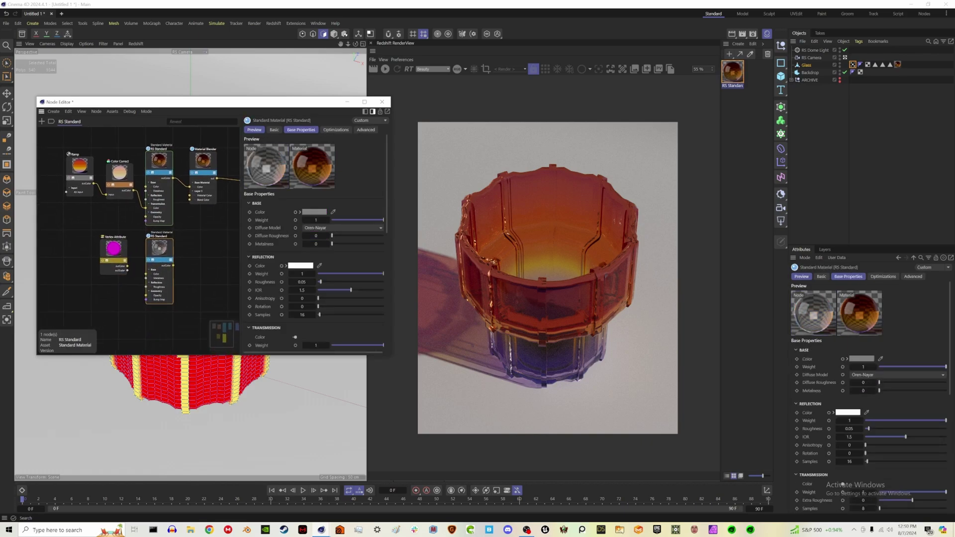
{"action": "left_click", "coordinate": [333, 344]}
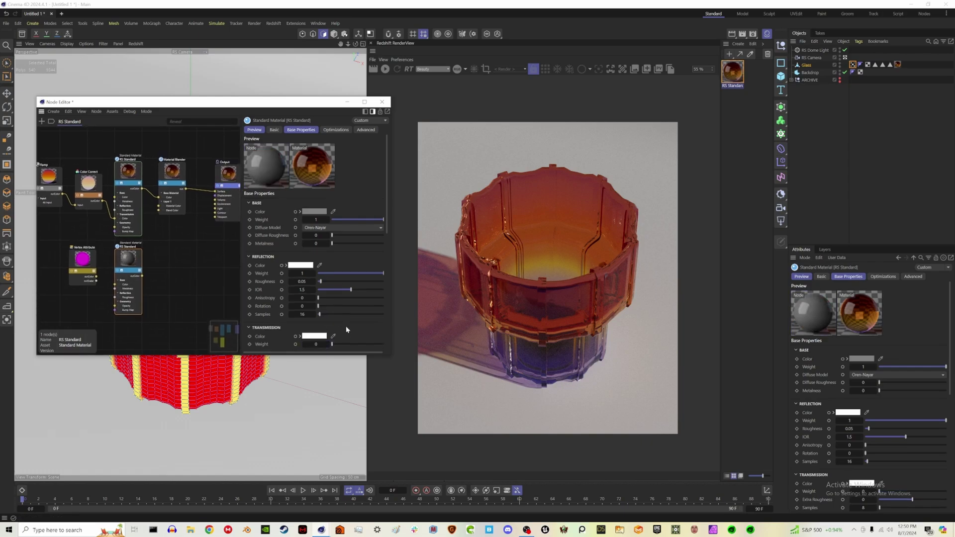
{"action": "left_click_drag", "start_coordinate": [350, 243], "coordinate": [383, 243]}
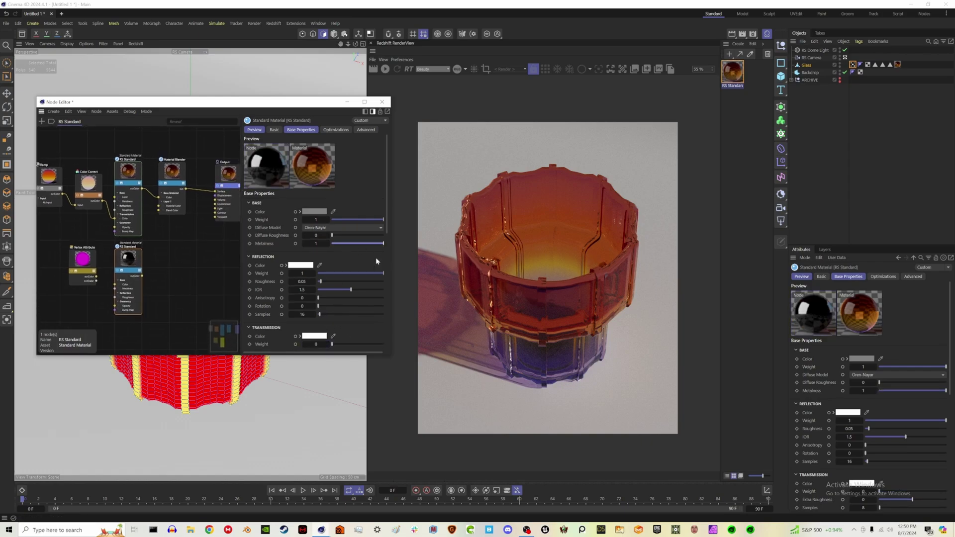
{"action": "left_click", "coordinate": [322, 214]}
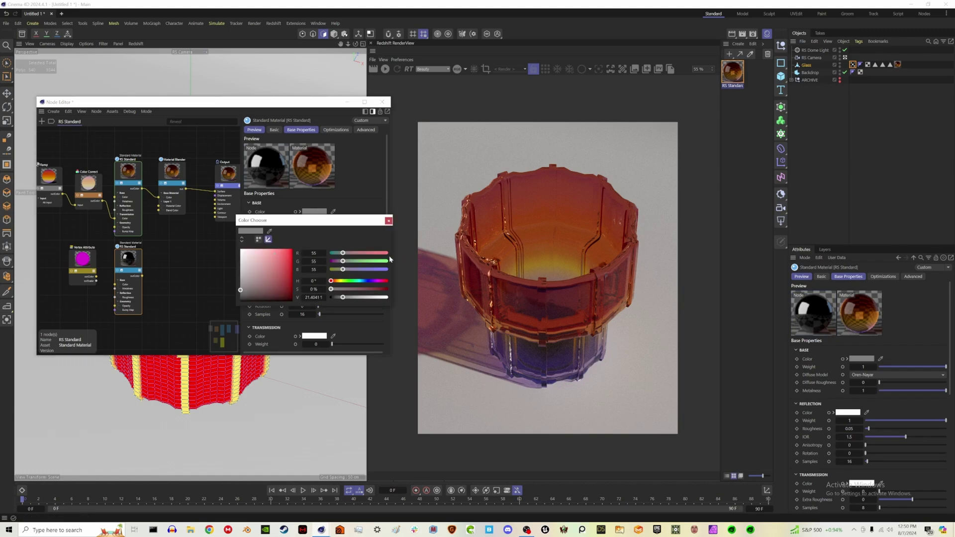
{"action": "left_click", "coordinate": [276, 265]}
{"action": "left_click", "coordinate": [354, 266]}
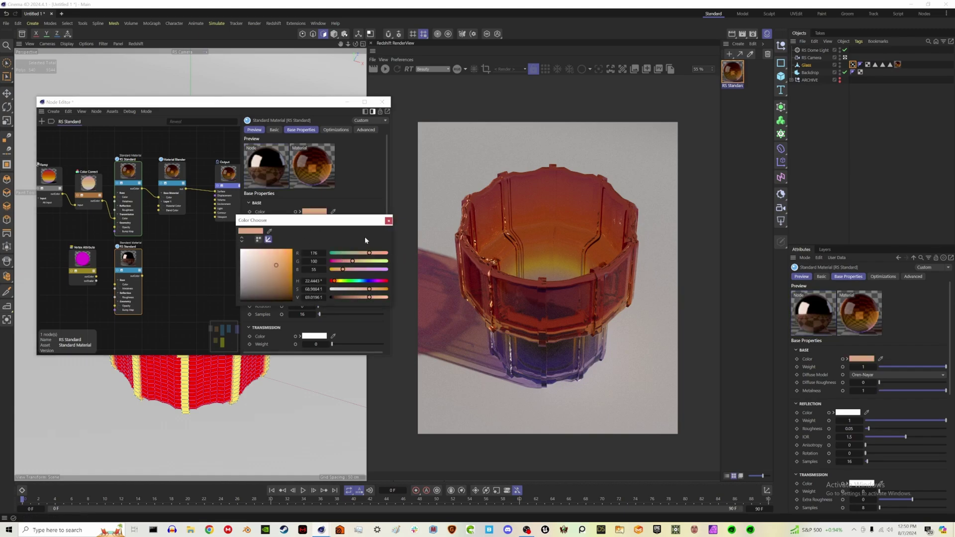
{"action": "left_click", "coordinate": [268, 249]}
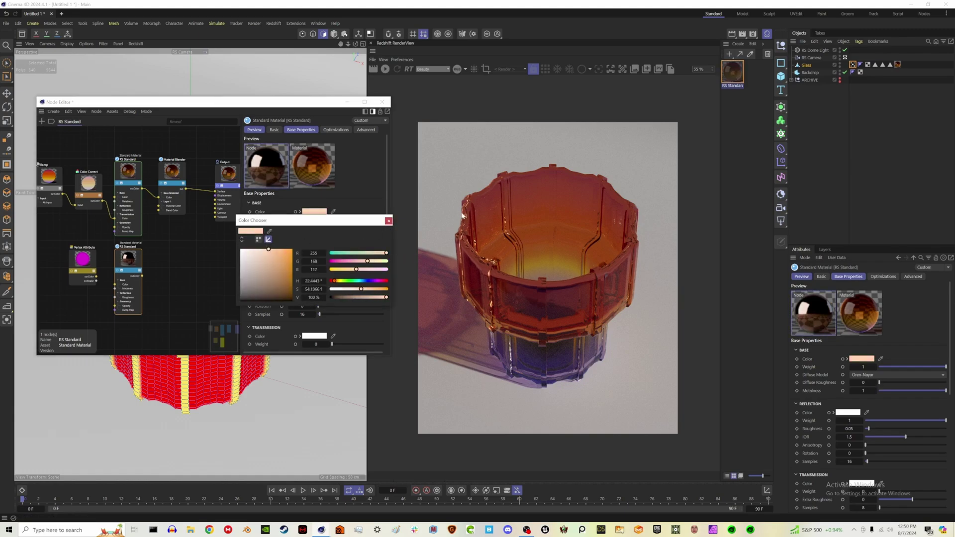
{"action": "left_click", "coordinate": [388, 220]}
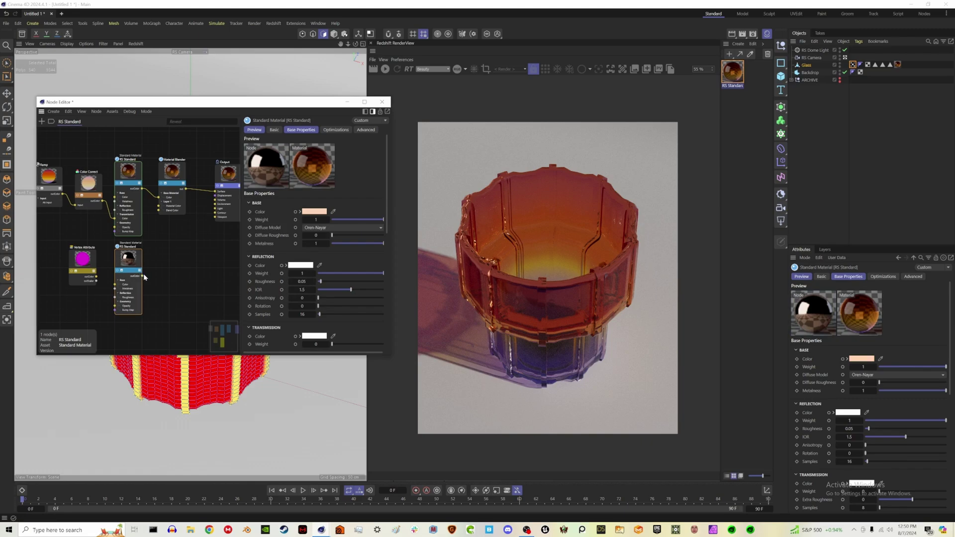
Wire the metal into Blender Layer 1, use the Vertex Attribute as mask, and render.
{"action": "left_click_drag", "start_coordinate": [143, 276], "coordinate": [158, 206]}
{"action": "left_click", "coordinate": [92, 280]}
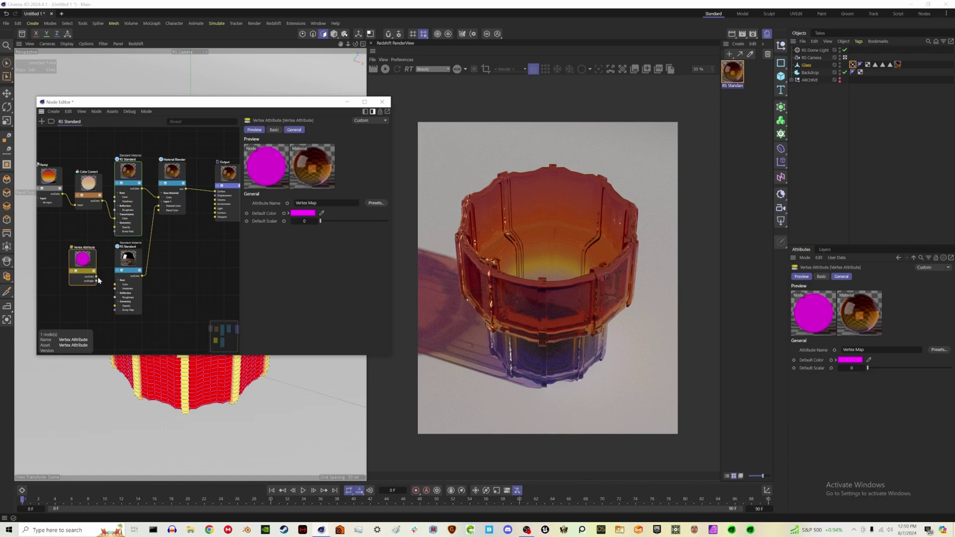
{"action": "left_click_drag", "start_coordinate": [97, 280], "coordinate": [159, 211]}
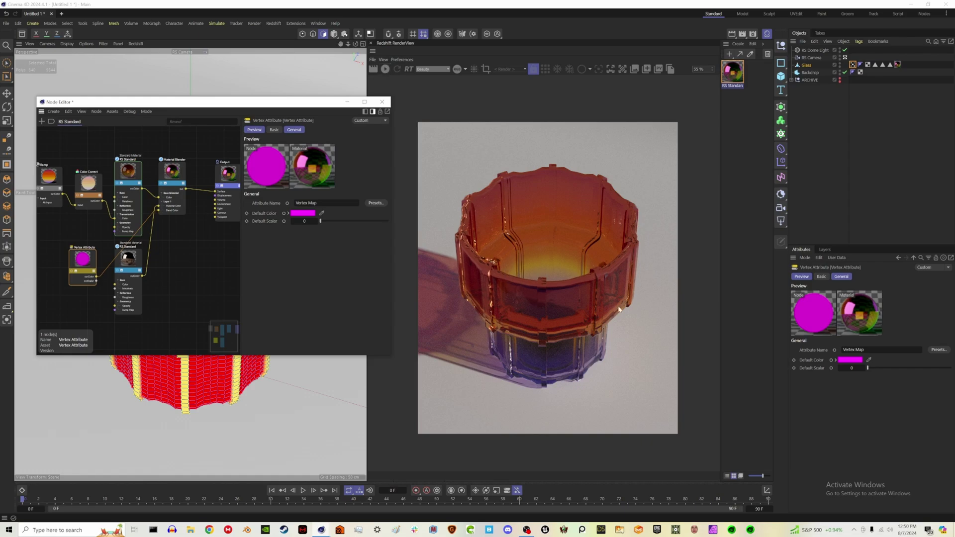
{"action": "left_click", "coordinate": [386, 70]}
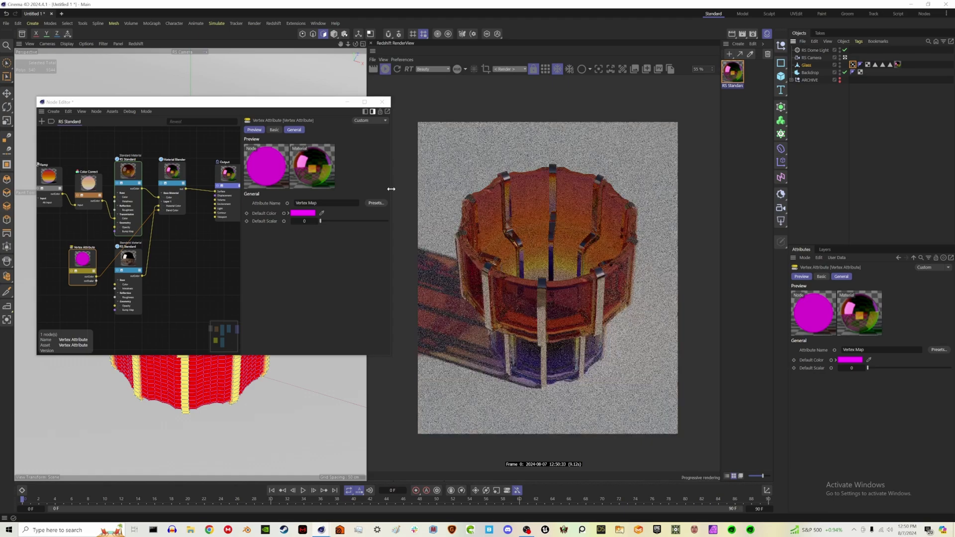
{"action": "left_click_drag", "start_coordinate": [392, 189], "coordinate": [344, 192]}
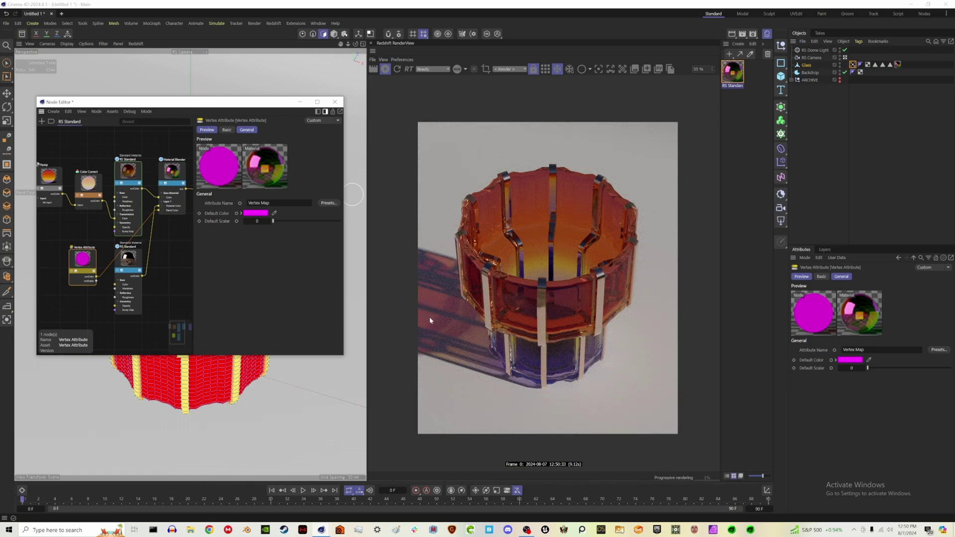
Frame the Vertex Attribute node in the graph and move it up to make room.
{"action": "left_click", "coordinate": [484, 380]}
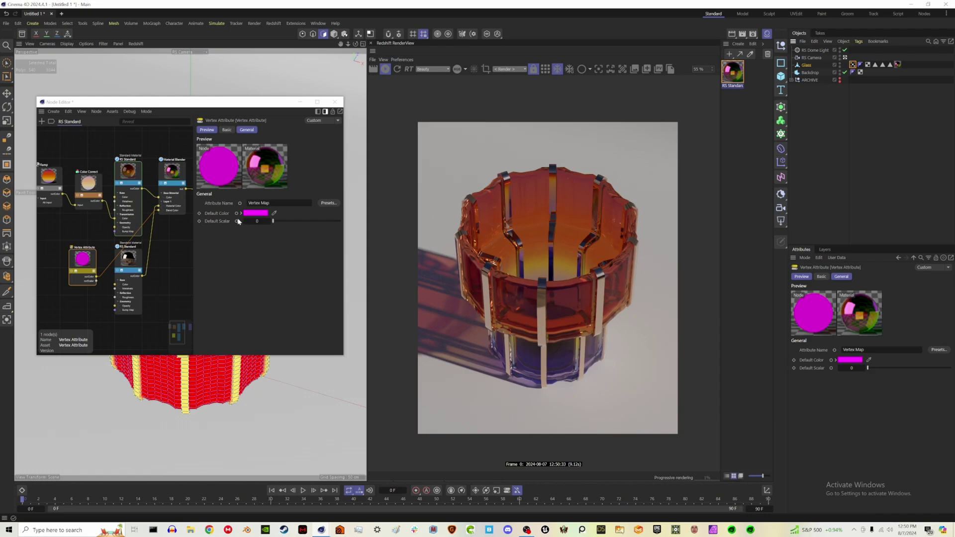
{"action": "scroll", "coordinate": [136, 250], "scroll_direction": "down", "scroll_amount": 2}
{"action": "key", "text": "s"}
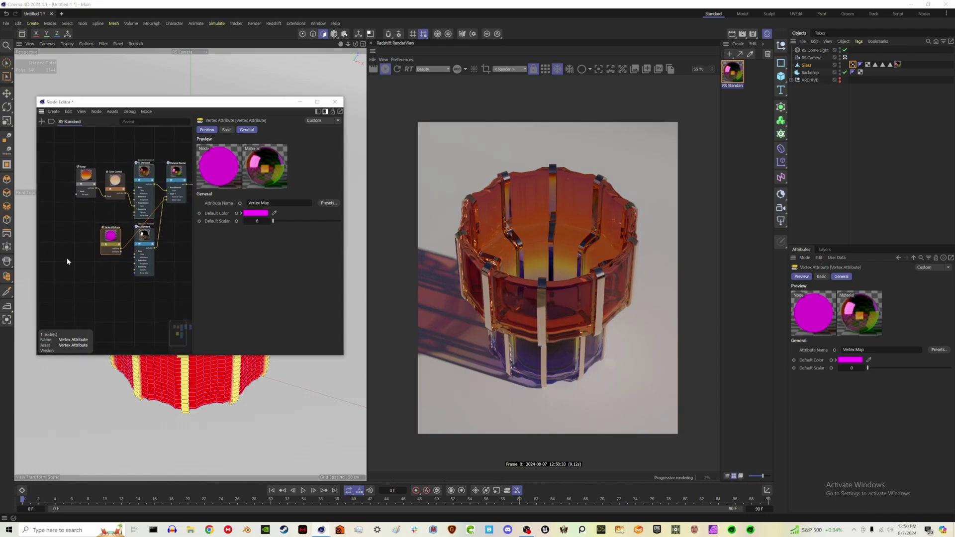
{"action": "left_click_drag", "start_coordinate": [114, 245], "coordinate": [118, 226]}
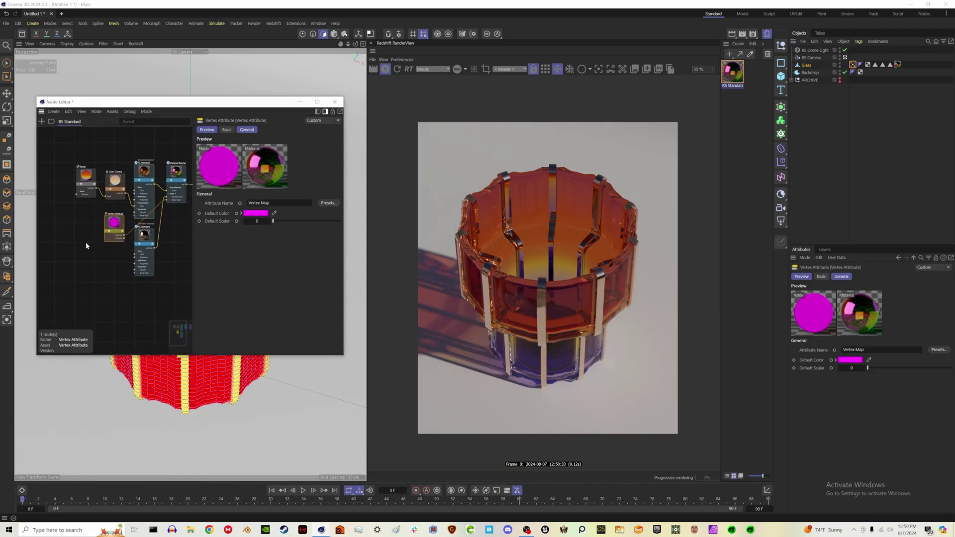
{"action": "left_click", "coordinate": [94, 257]}
Add a Maxon Noise node and connect it to the metal's base colour.
{"action": "key", "text": "shift+c"}
{"action": "type", "text": "ma"}
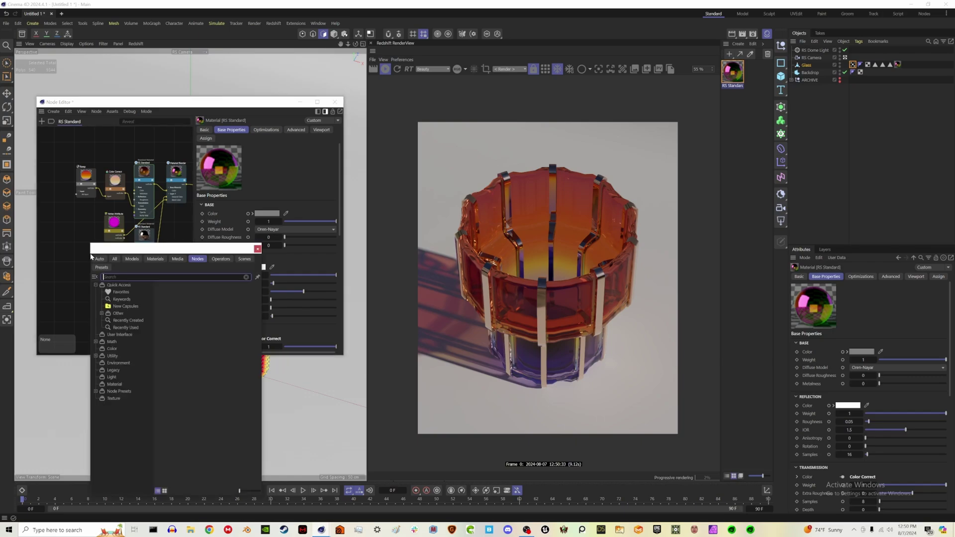
{"action": "type", "text": "xon noise"}
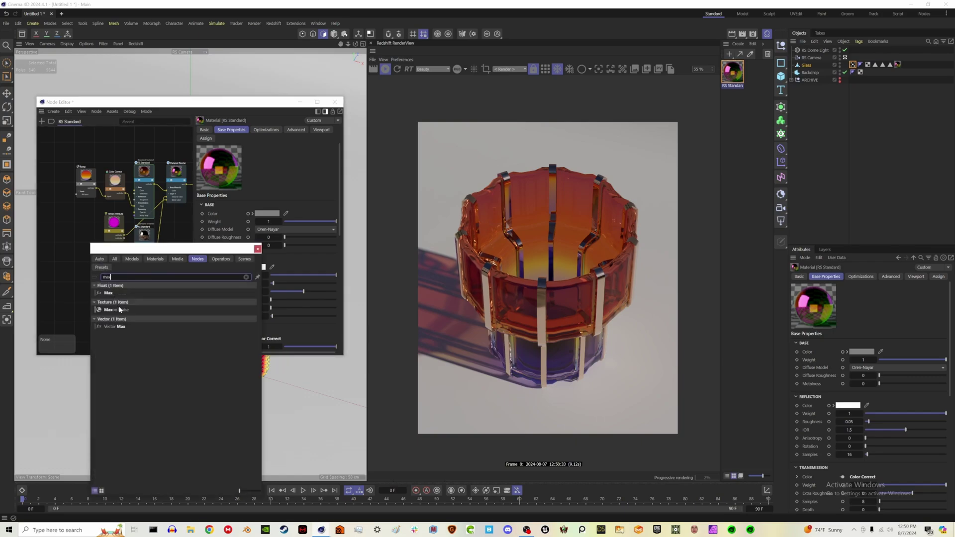
{"action": "left_click", "coordinate": [119, 306]}
{"action": "scroll", "coordinate": [99, 254], "scroll_direction": "up", "scroll_amount": 5}
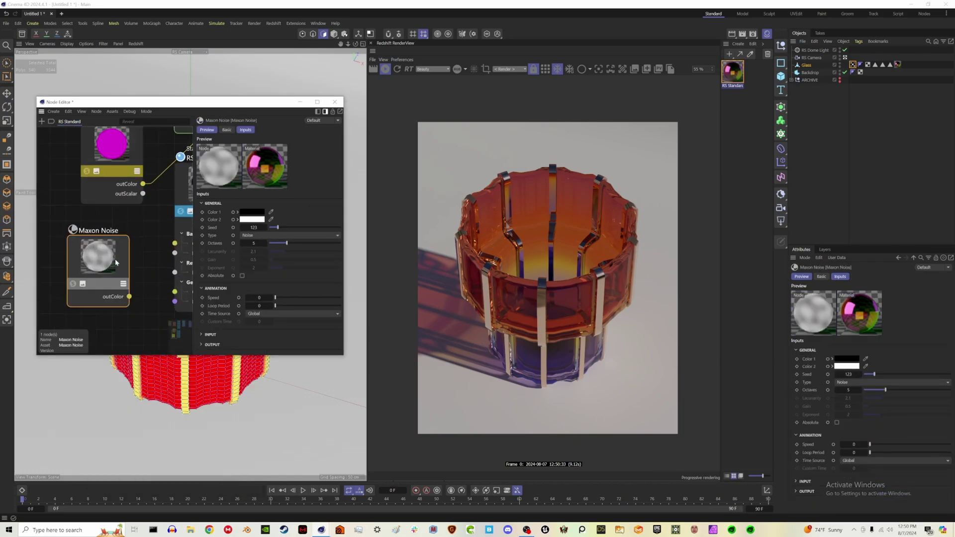
{"action": "left_click_drag", "start_coordinate": [130, 297], "coordinate": [154, 247]}
Set the noise Color 1 to an orange-brown and refresh the render.
{"action": "scroll", "coordinate": [105, 260], "scroll_direction": "down", "scroll_amount": 3}
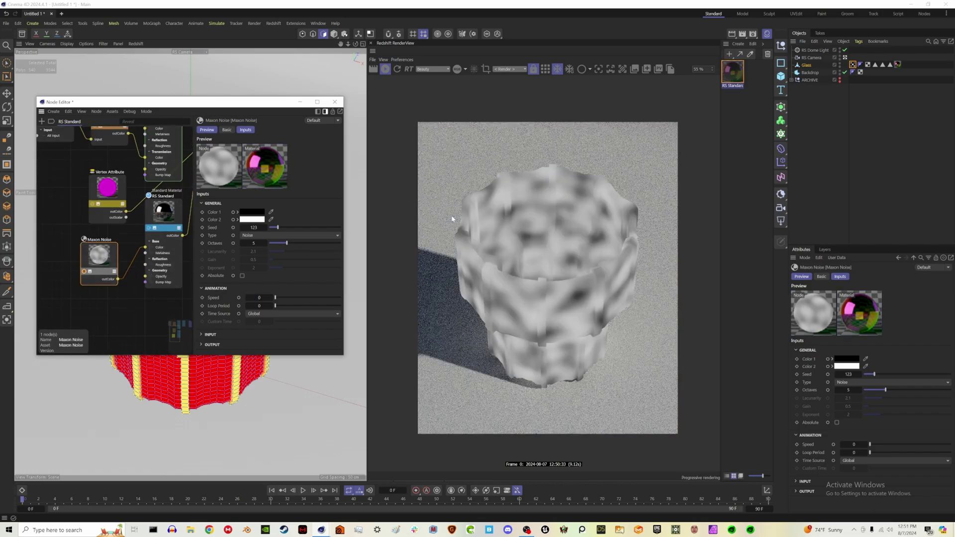
{"action": "left_click", "coordinate": [250, 211]}
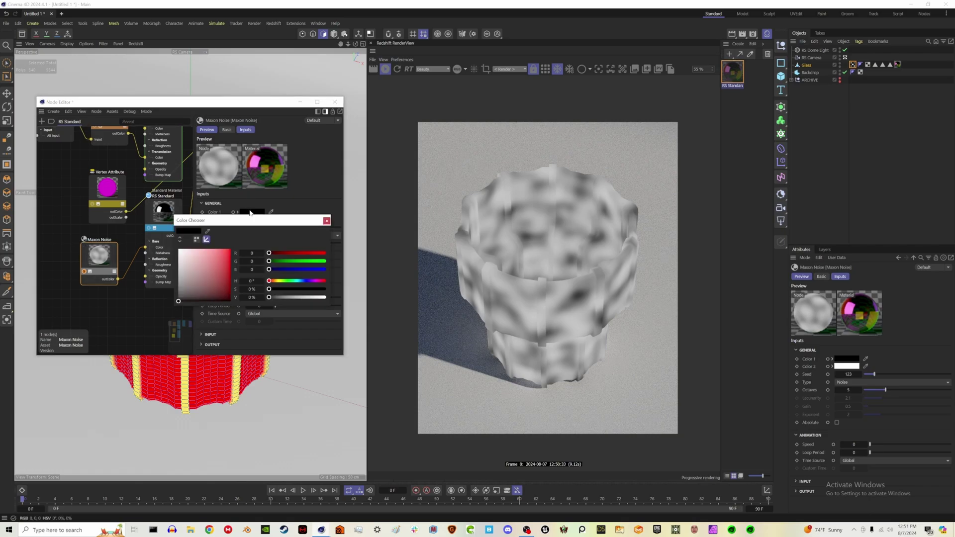
{"action": "left_click", "coordinate": [216, 283]}
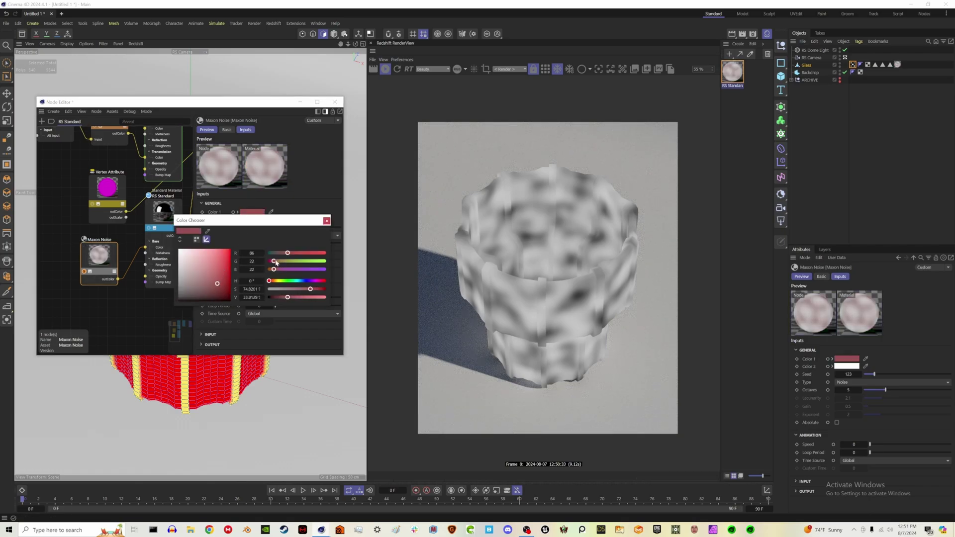
{"action": "left_click_drag", "start_coordinate": [274, 260], "coordinate": [271, 270]}
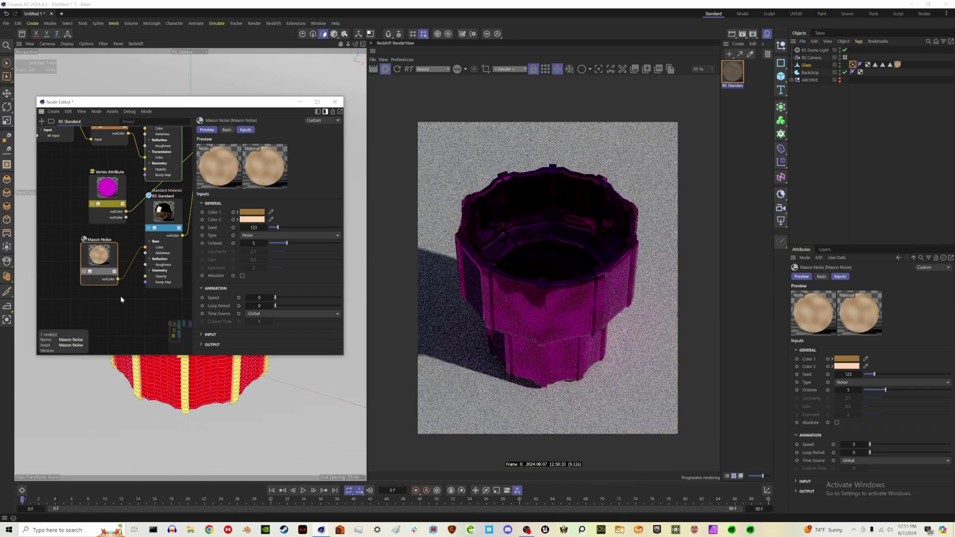
{"action": "left_click", "coordinate": [397, 70]}
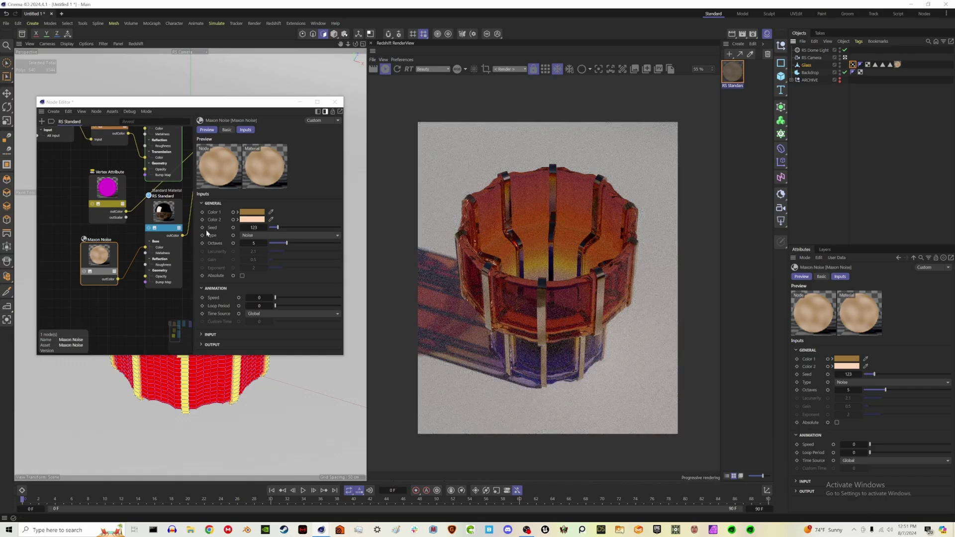
Solo the Maxon Noise in the render and raise its output Contrast for harder edges.
{"action": "left_click", "coordinate": [86, 273]}
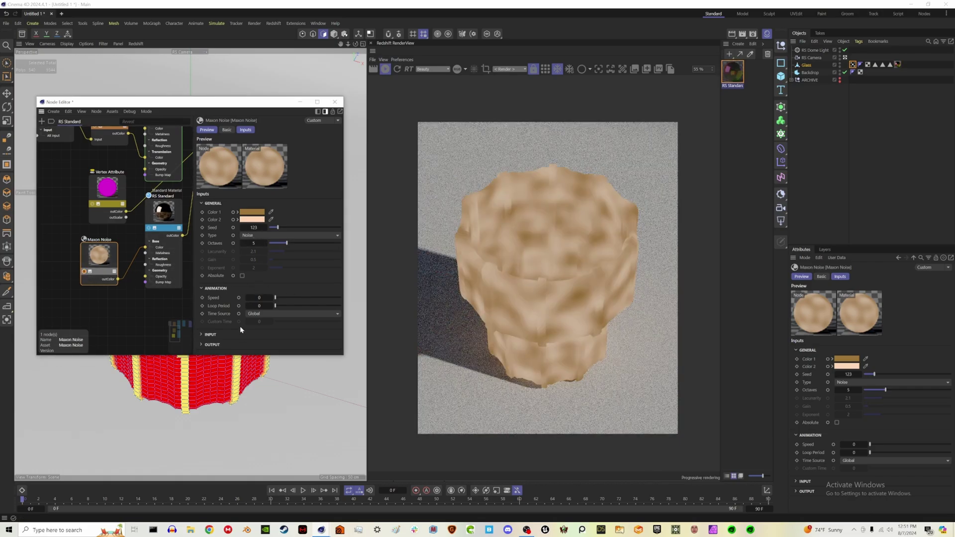
{"action": "left_click", "coordinate": [210, 345]}
{"action": "scroll", "coordinate": [219, 331], "scroll_direction": "down", "scroll_amount": 2}
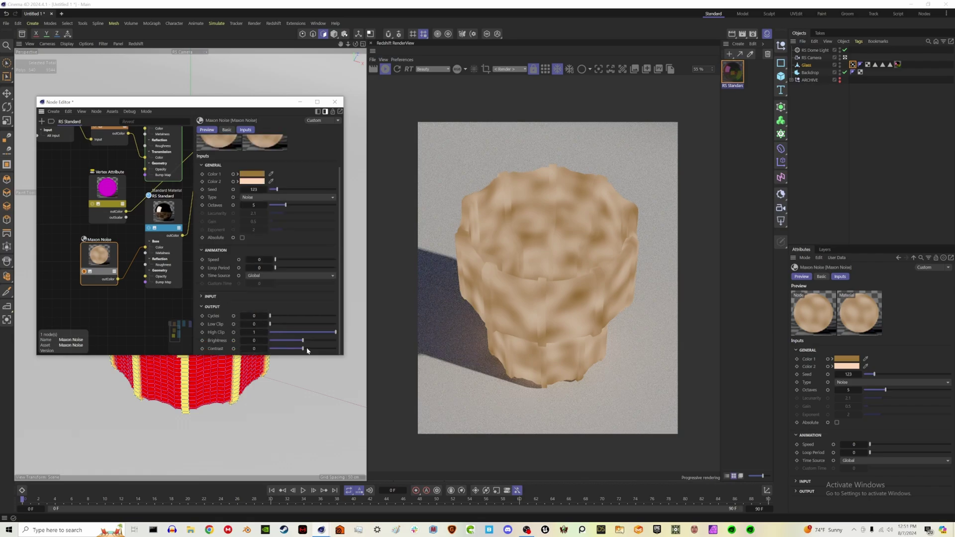
{"action": "left_click_drag", "start_coordinate": [303, 348], "coordinate": [323, 351]}
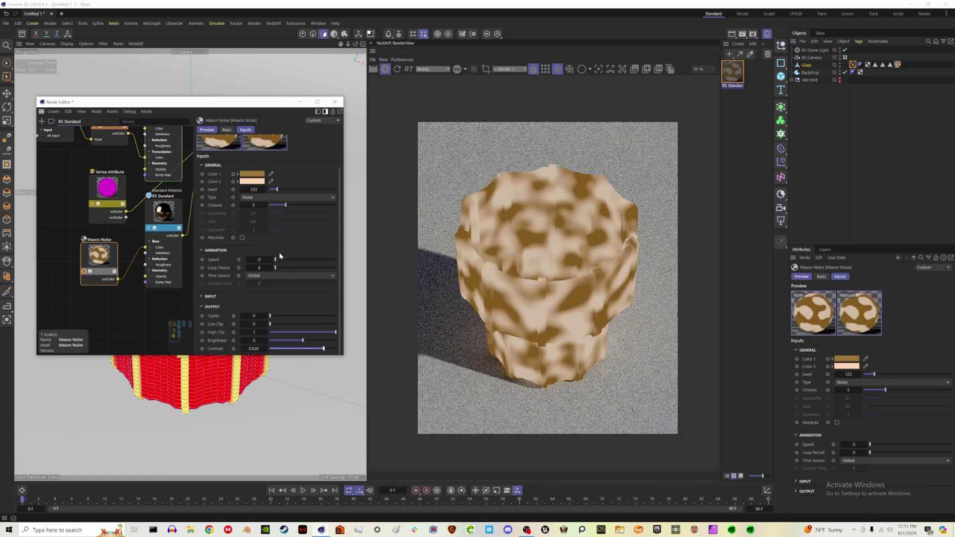
{"action": "scroll", "coordinate": [304, 270], "scroll_direction": "up", "scroll_amount": 2}
Change the noise type to FBM and unsolo to see the full cup.
{"action": "left_click", "coordinate": [261, 234]}
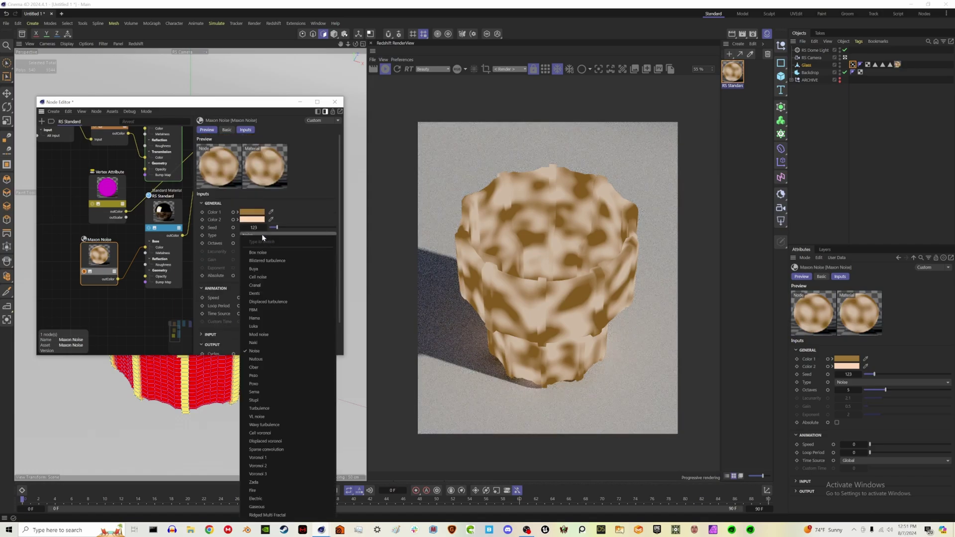
{"action": "left_click", "coordinate": [264, 311]}
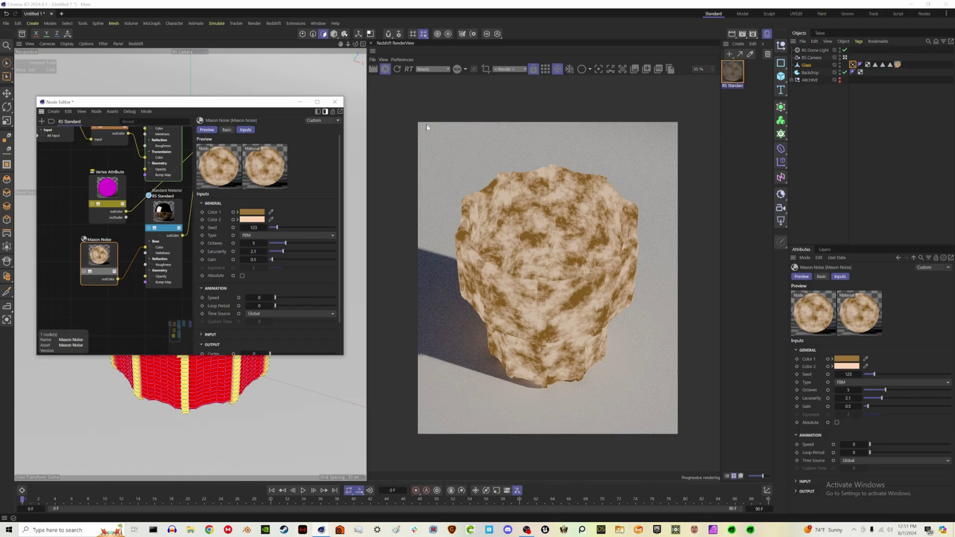
{"action": "left_click", "coordinate": [338, 102]}
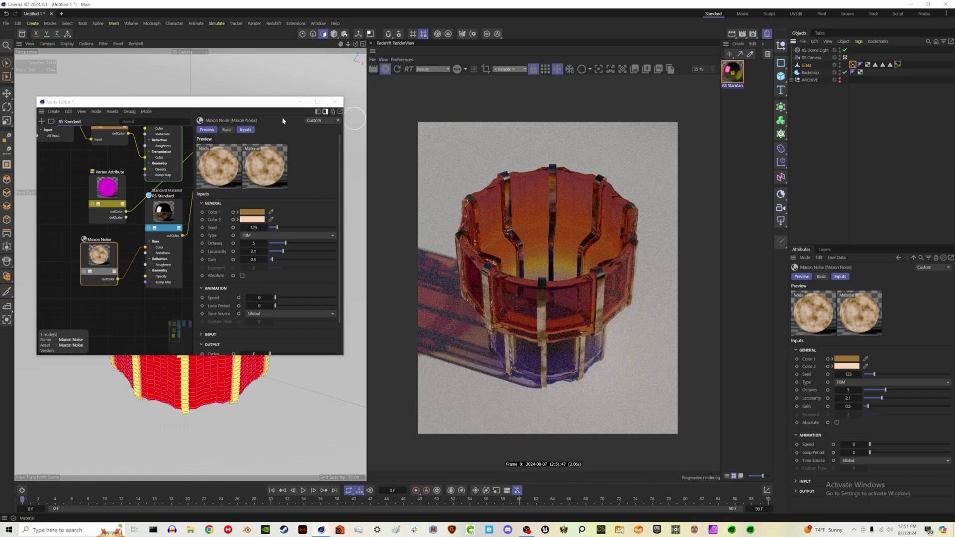
Close the node editor and set the glass Transmission Dispersion (Abbe) to 40.
{"action": "left_click", "coordinate": [334, 102]}
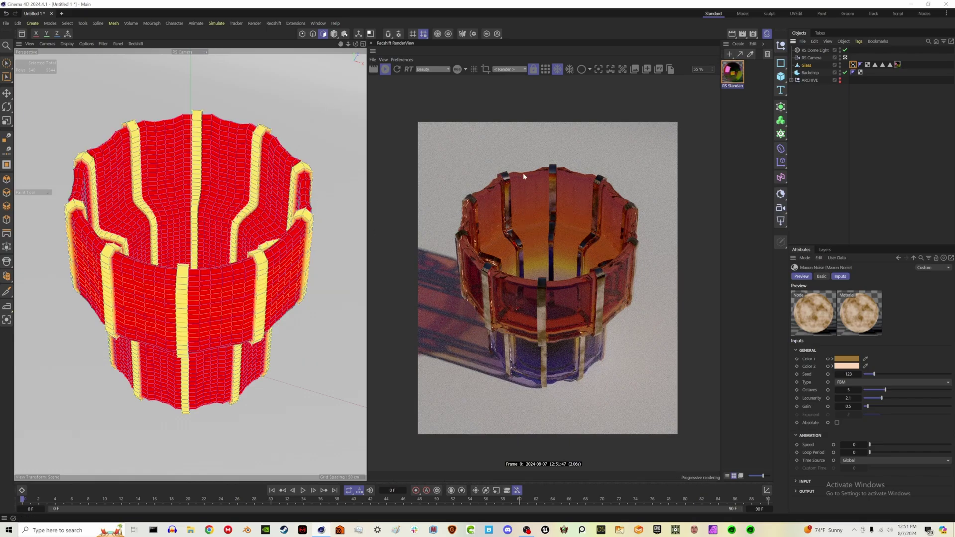
{"action": "left_click", "coordinate": [733, 78]}
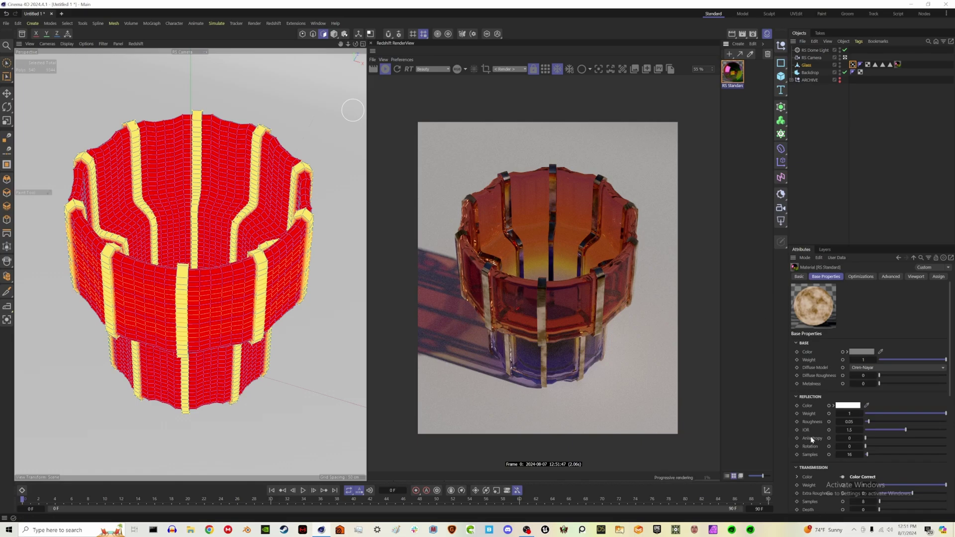
{"action": "scroll", "coordinate": [812, 440], "scroll_direction": "down", "scroll_amount": 3}
{"action": "scroll", "coordinate": [890, 456], "scroll_direction": "up", "scroll_amount": 2}
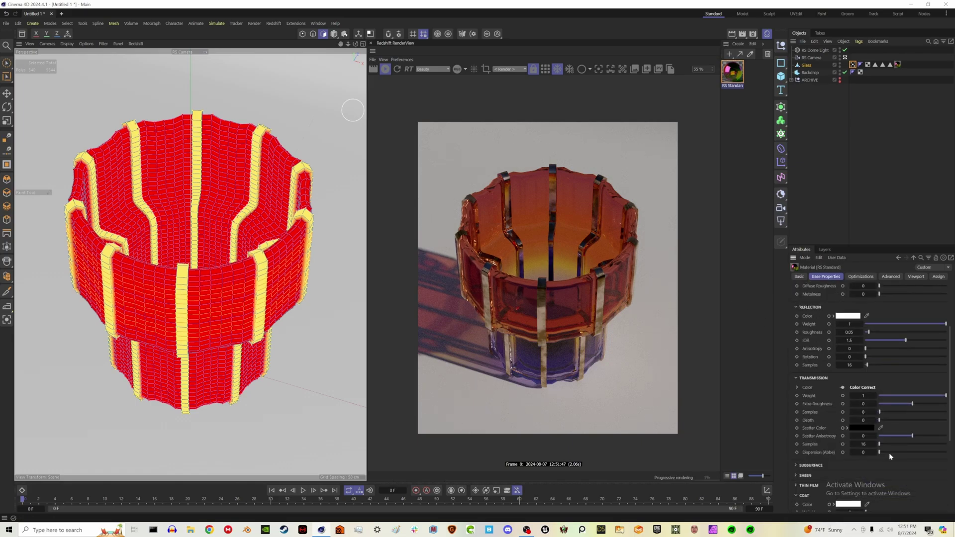
{"action": "left_click", "coordinate": [916, 452]}
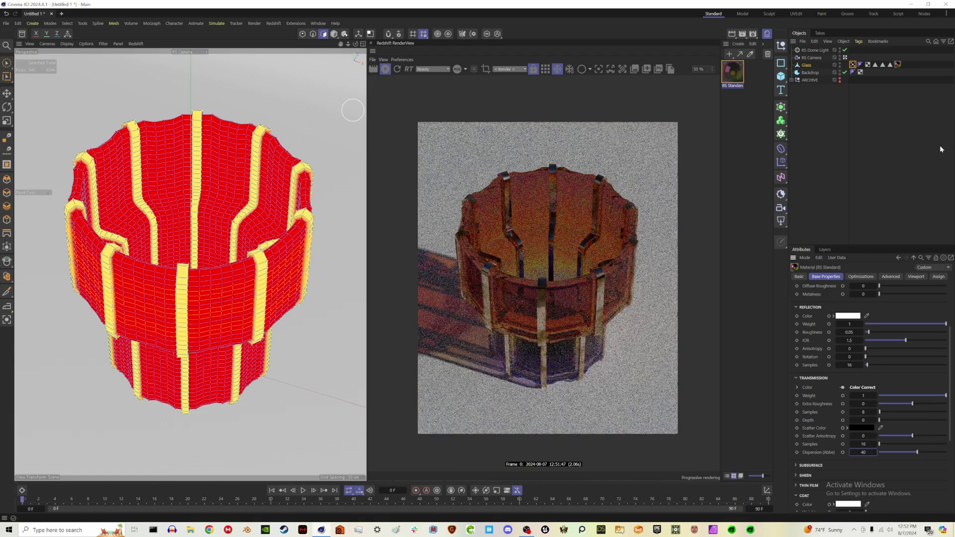
In Model mode, rotate the RS Dome Light's heading to swing the lighting around the cup.
{"action": "left_click", "coordinate": [767, 40]}
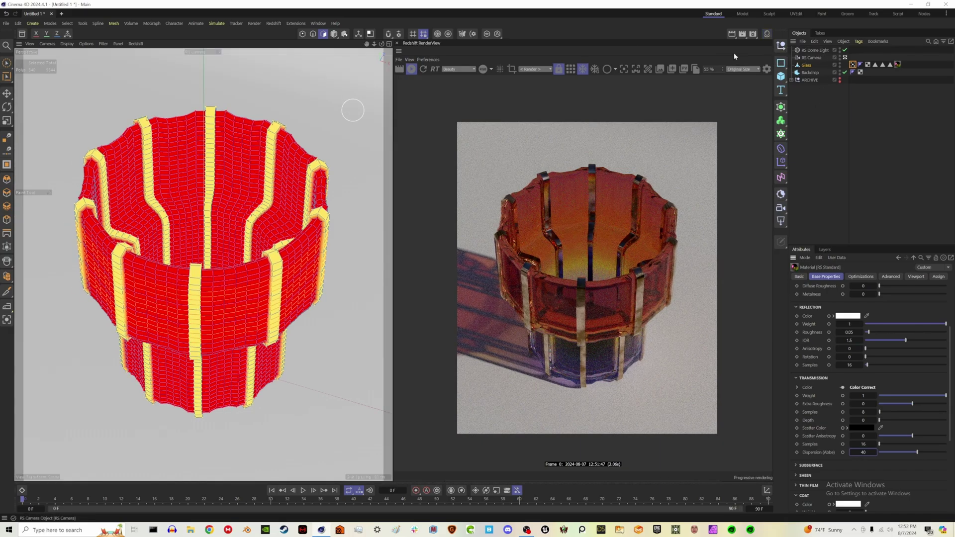
{"action": "left_click", "coordinate": [329, 34]}
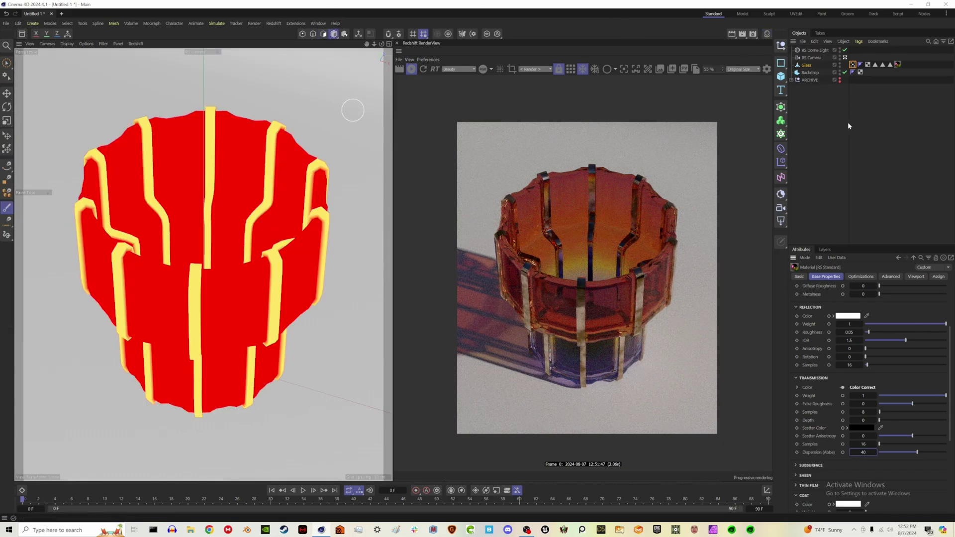
{"action": "left_click", "coordinate": [812, 50]}
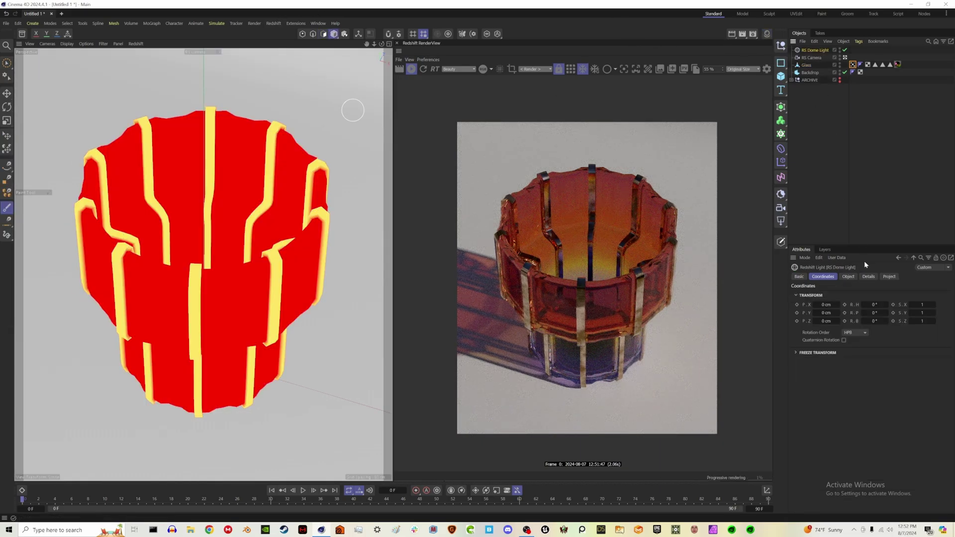
{"action": "left_click", "coordinate": [848, 277]}
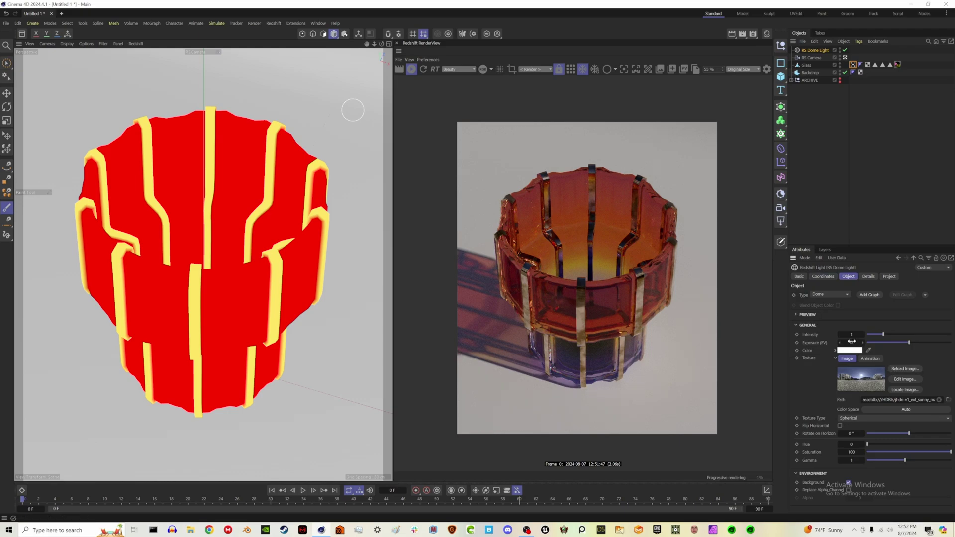
{"action": "left_click", "coordinate": [820, 276]}
{"action": "left_click_drag", "start_coordinate": [871, 303], "coordinate": [891, 311]}
{"action": "left_click_drag", "start_coordinate": [885, 184], "coordinate": [816, 138]}
Set the glass material's Reflection IOR to 2.076 and nudge the dome heading back toward 10°.
{"action": "left_click", "coordinate": [768, 34]}
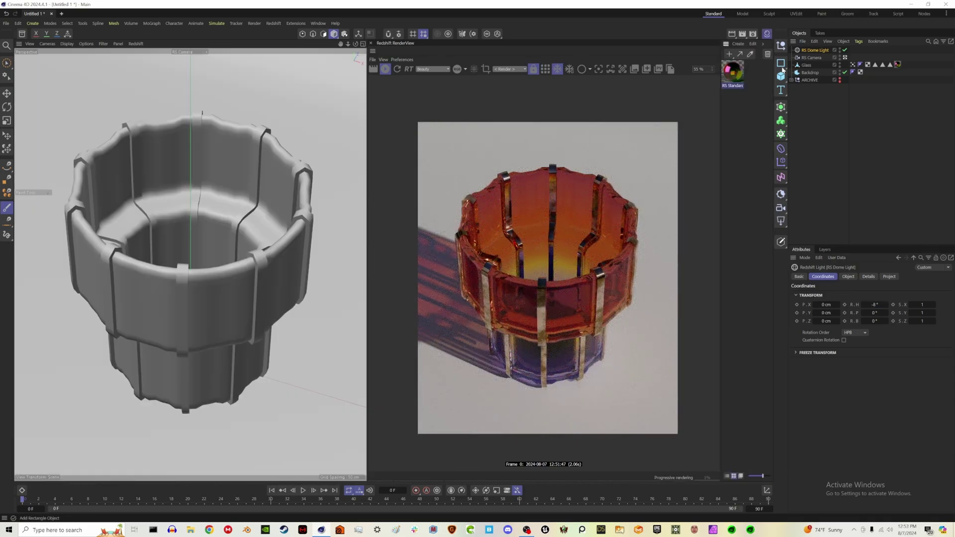
{"action": "left_click", "coordinate": [733, 74]}
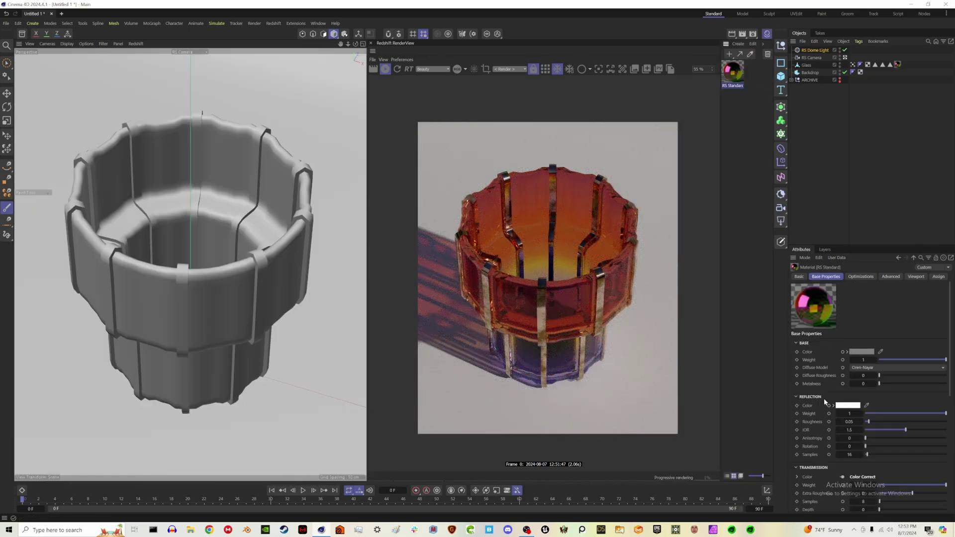
{"action": "scroll", "coordinate": [876, 461], "scroll_direction": "down", "scroll_amount": 3}
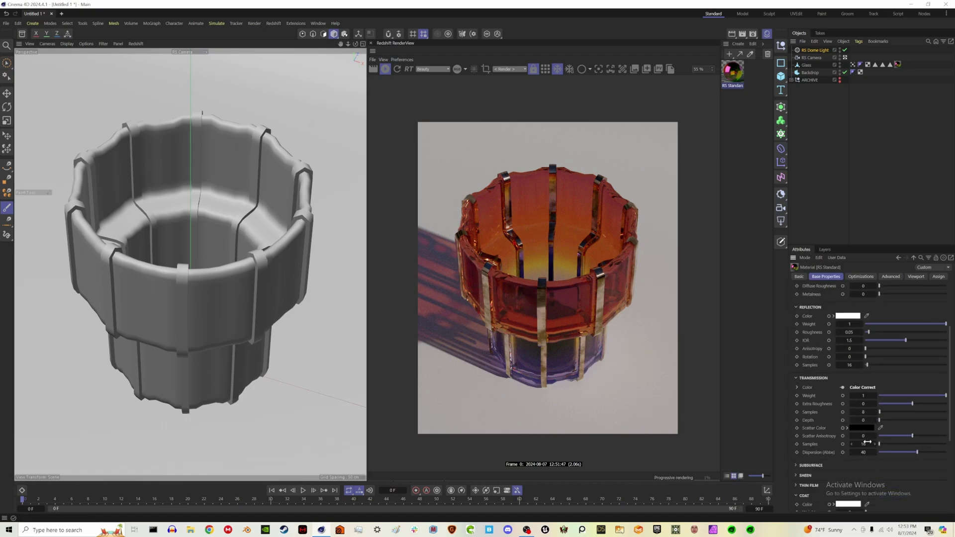
{"action": "left_click", "coordinate": [898, 341]}
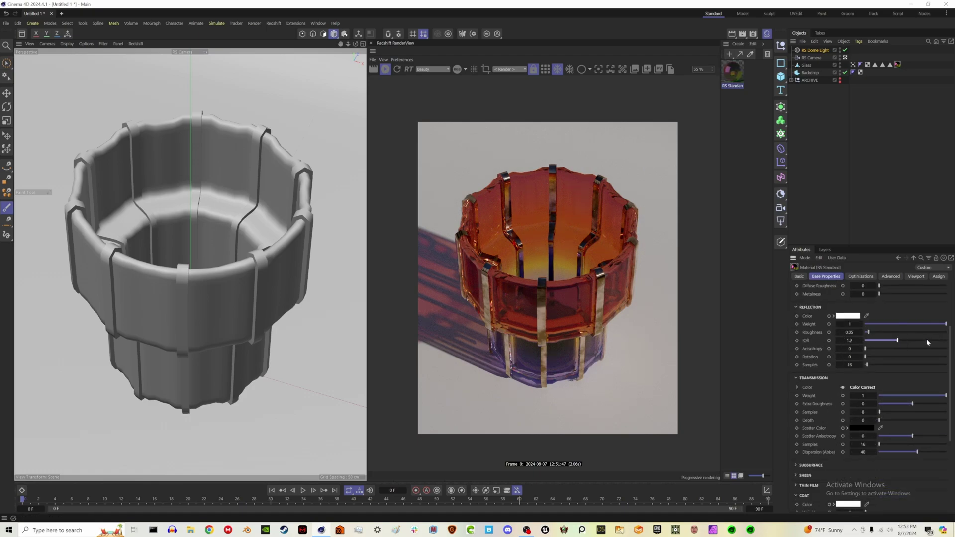
{"action": "left_click", "coordinate": [921, 340]}
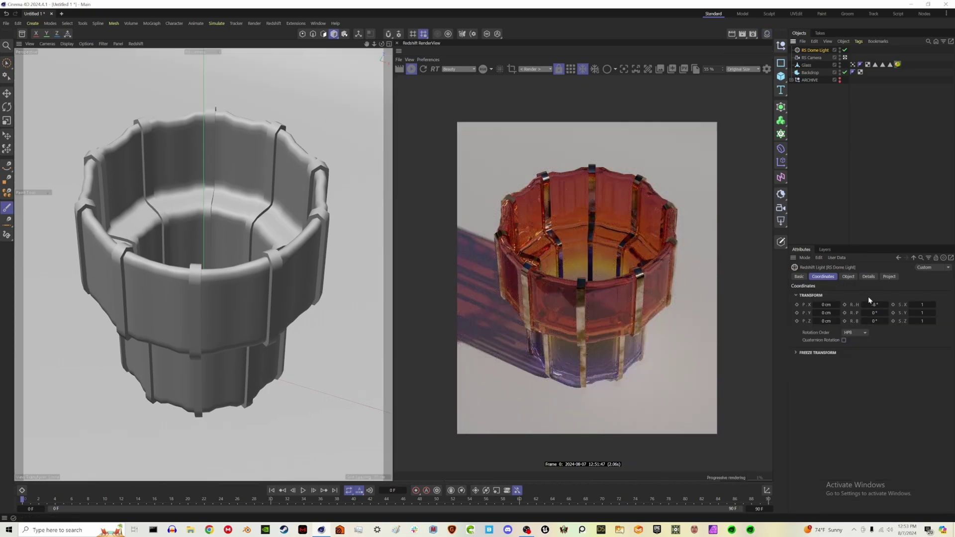
{"action": "left_click_drag", "start_coordinate": [874, 304], "coordinate": [879, 304]}
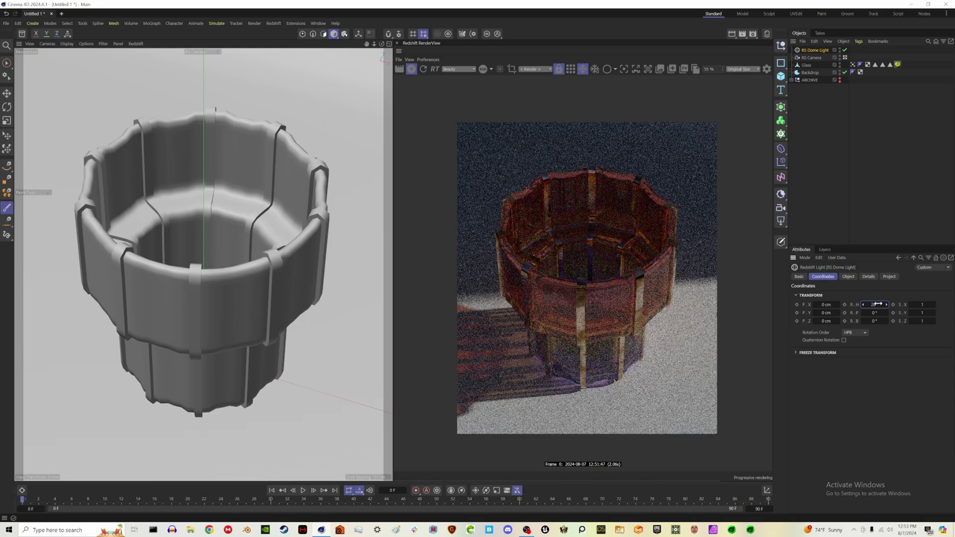
{"action": "left_click_drag", "start_coordinate": [877, 304], "coordinate": [875, 304]}
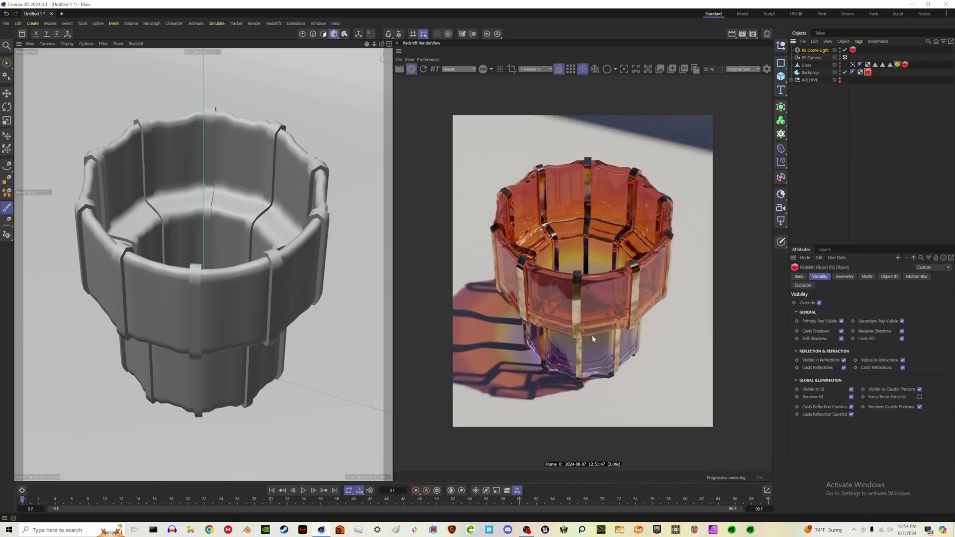
Enable tessellation in the Glass object's Redshift Object tag Geometry settings.
{"action": "scroll", "coordinate": [592, 338], "scroll_direction": "down", "scroll_amount": 2}
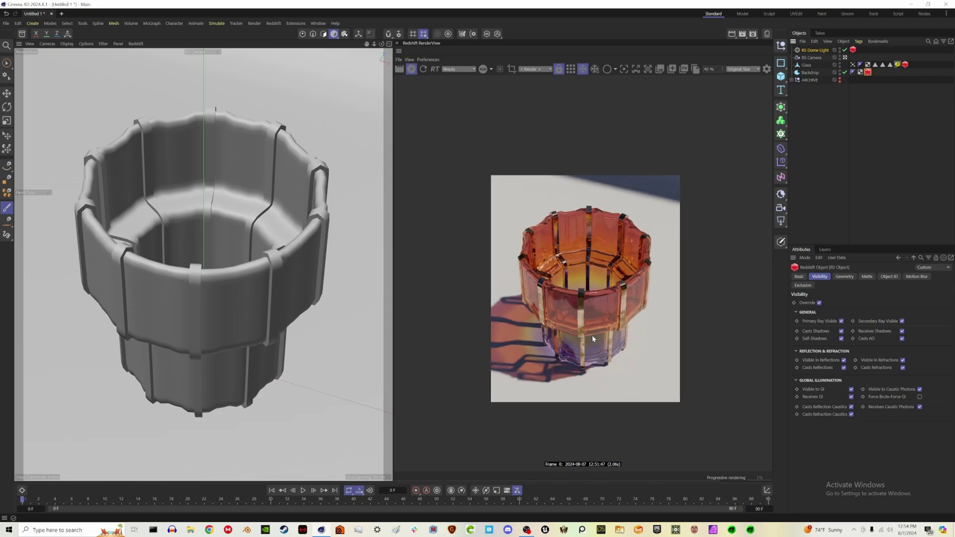
{"action": "scroll", "coordinate": [592, 338], "scroll_direction": "up", "scroll_amount": 1}
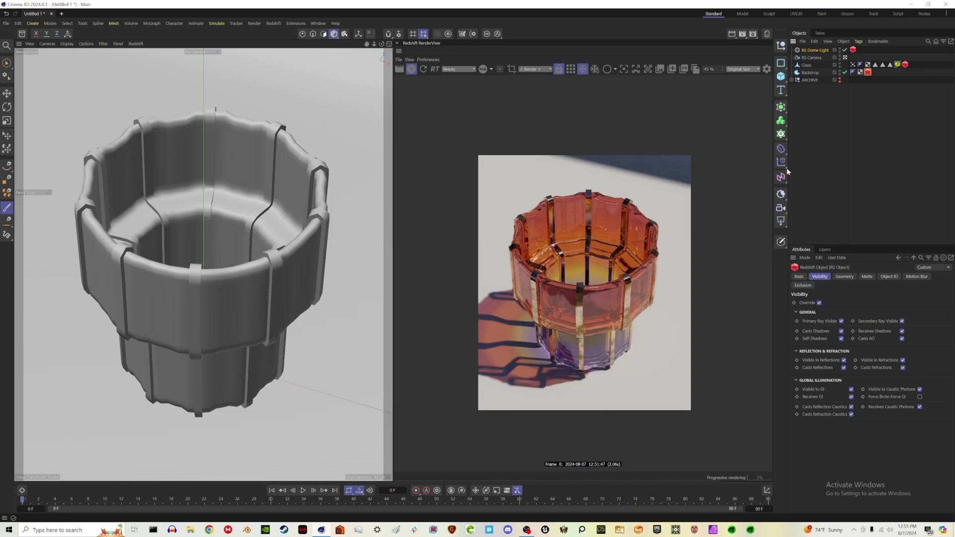
{"action": "left_click", "coordinate": [805, 65]}
{"action": "left_click", "coordinate": [904, 64]}
{"action": "left_click", "coordinate": [851, 276]}
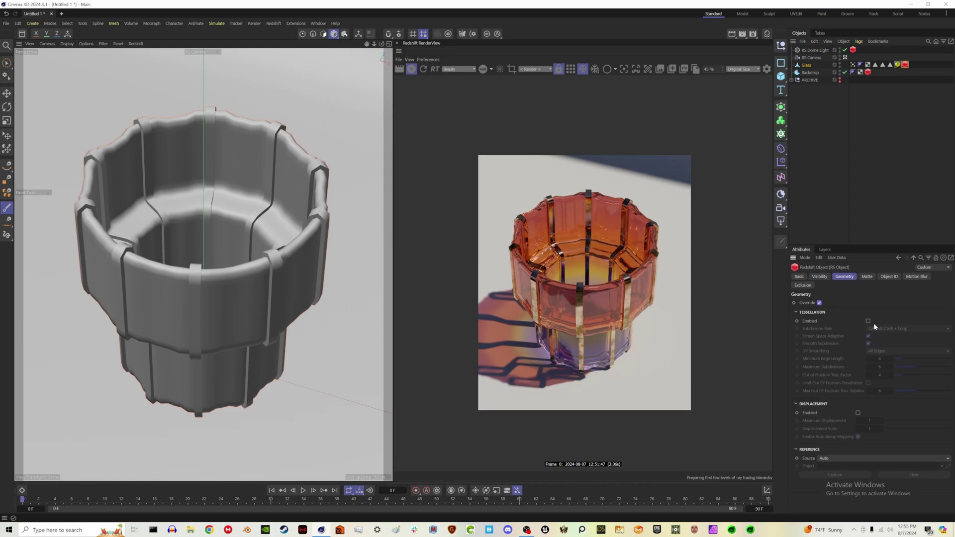
{"action": "left_click", "coordinate": [868, 321]}
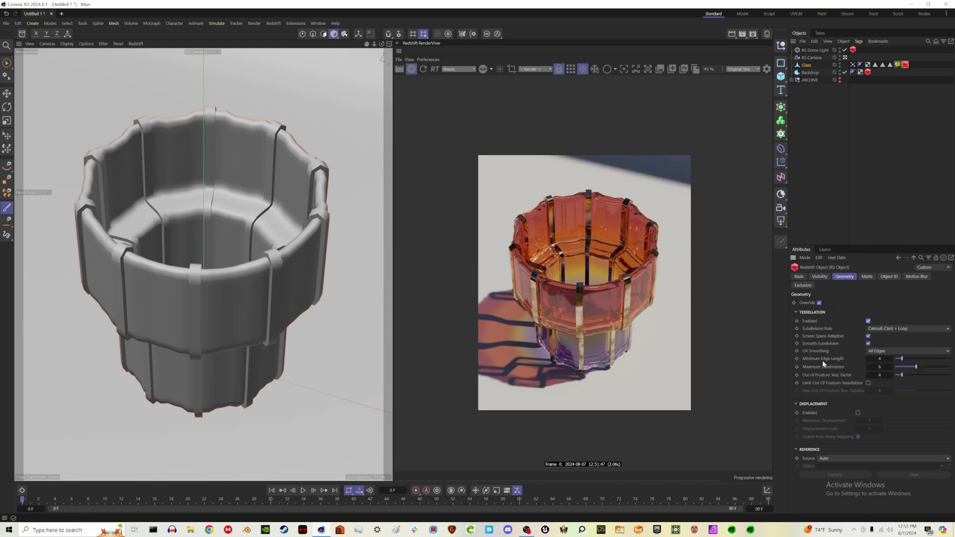